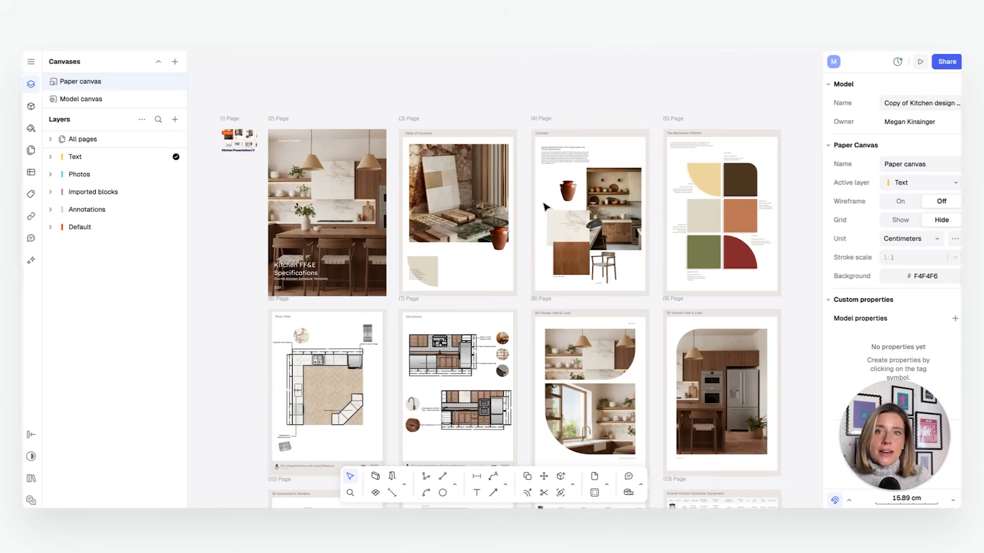
Look through the cover, table of contents, concept and colour palette pages on the paper canvas.
scroll(479, 219, down, 2)
ctrl+scroll(478, 218, down, 5)
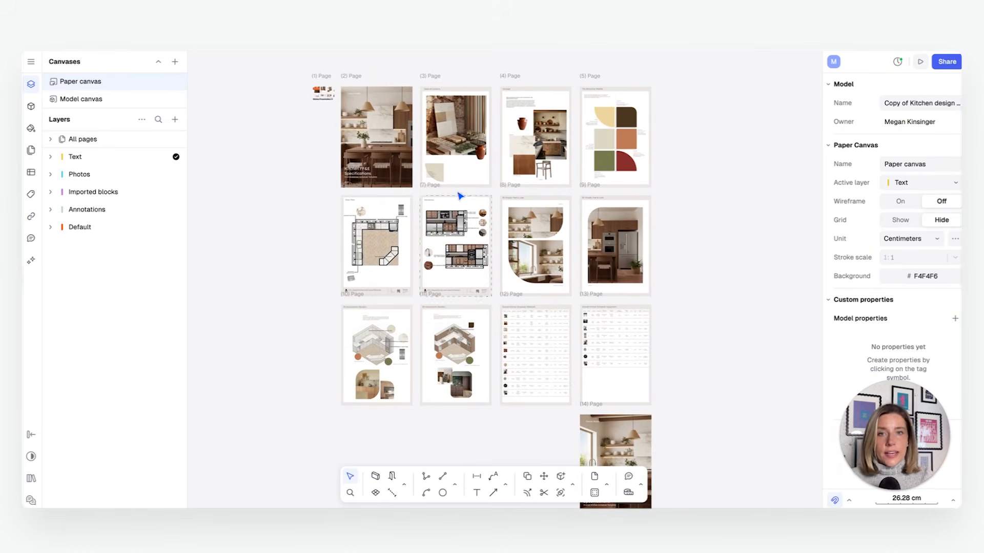
ctrl+scroll(353, 139, up, 1)
ctrl+scroll(512, 220, up, 4)
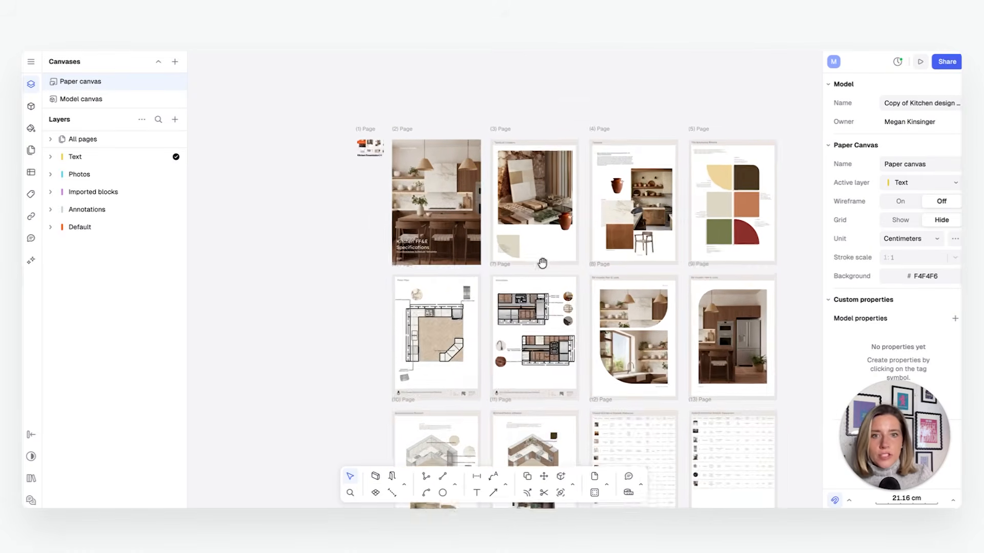
ctrl+scroll(465, 234, up, 4)
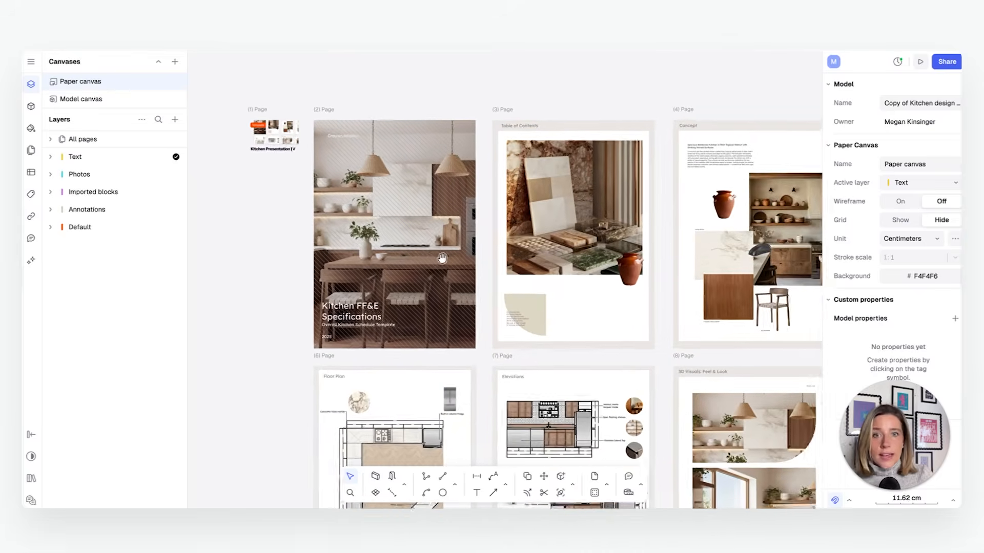
ctrl+scroll(435, 266, up, 1)
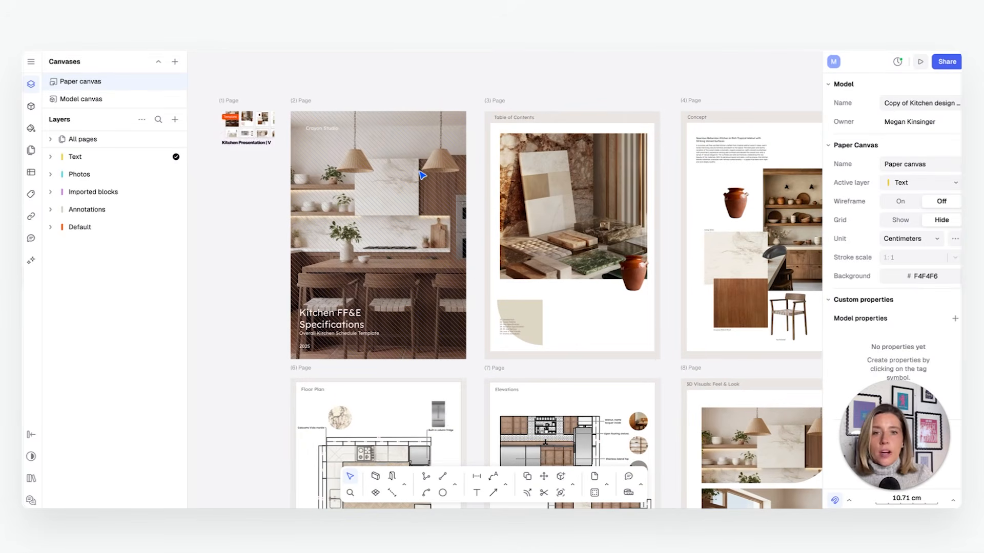
scroll(399, 215, right, 3)
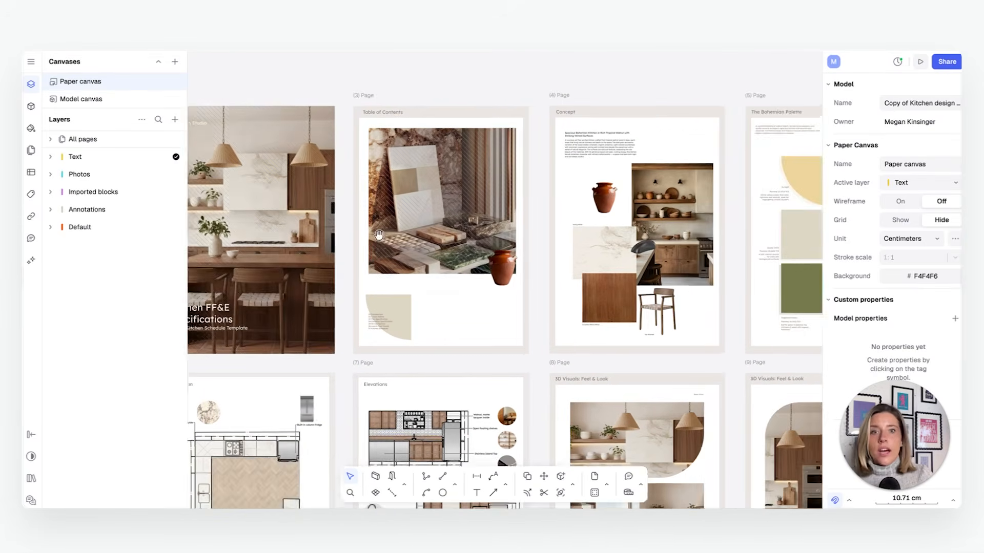
scroll(468, 256, right, 1)
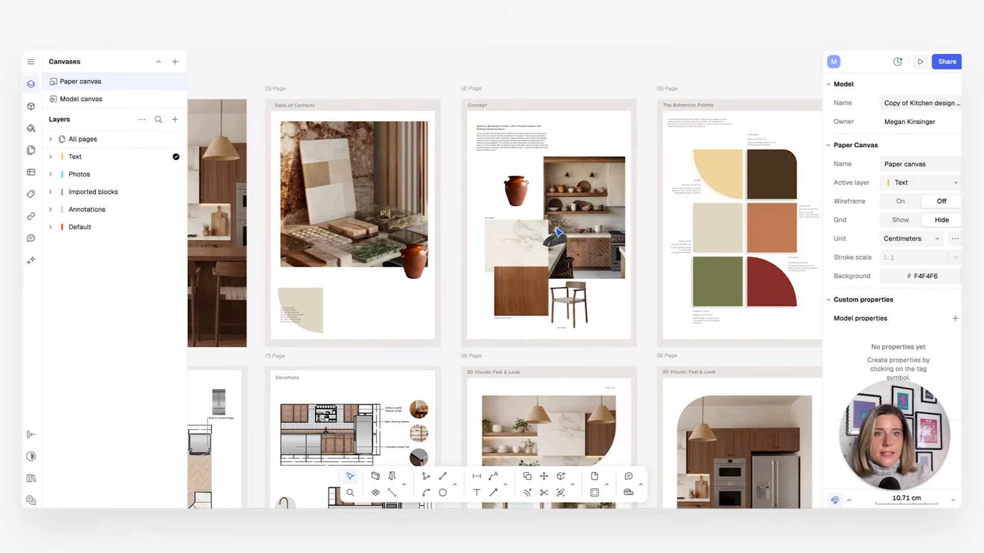
scroll(449, 254, right, 1)
Review the floor plan, elevations, 3D visuals, axonometric renders and schedule pages, finishing with an overview of the whole presentation.
scroll(539, 287, down, 3)
middle_drag(540, 286, 649, 140)
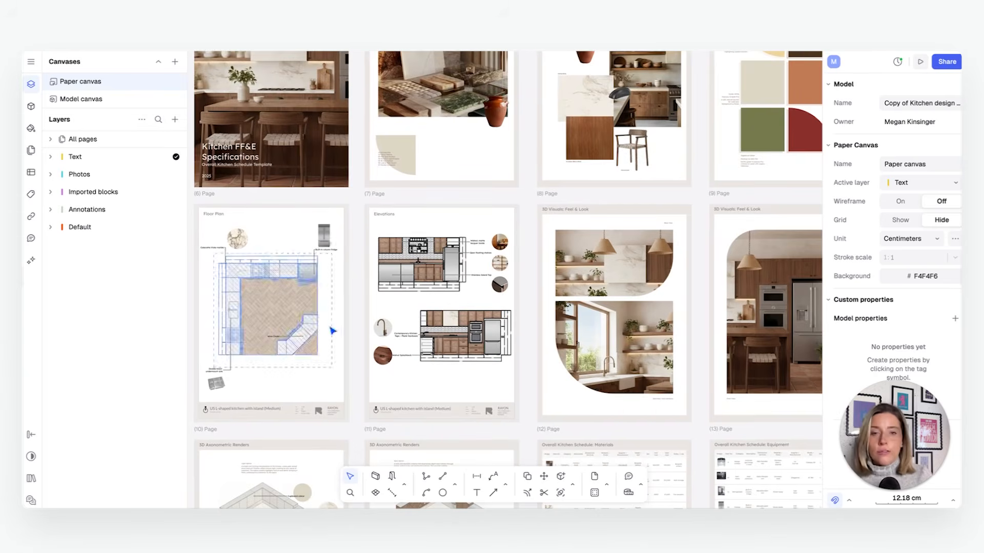
middle_drag(556, 343, 504, 270)
middle_drag(490, 375, 516, 253)
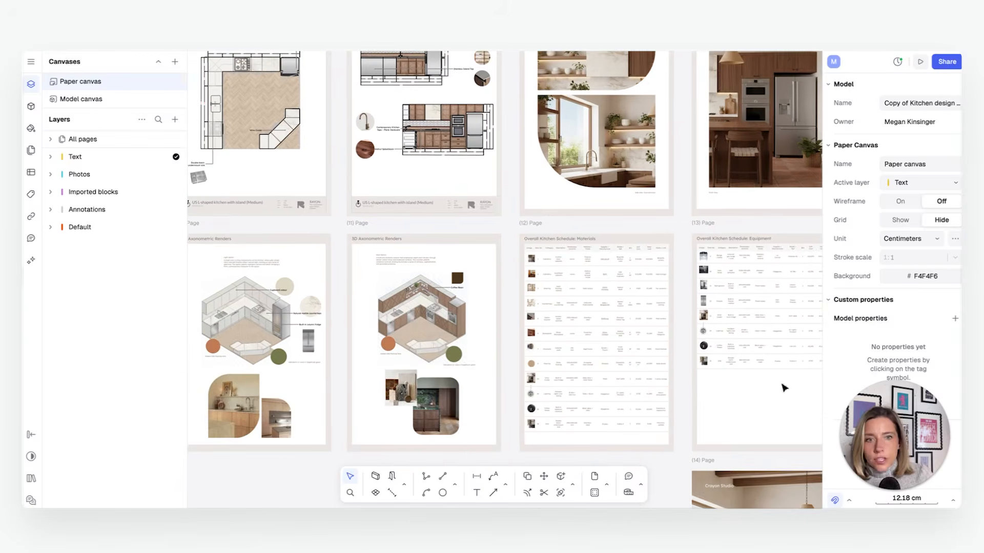
scroll(604, 340, right, 2)
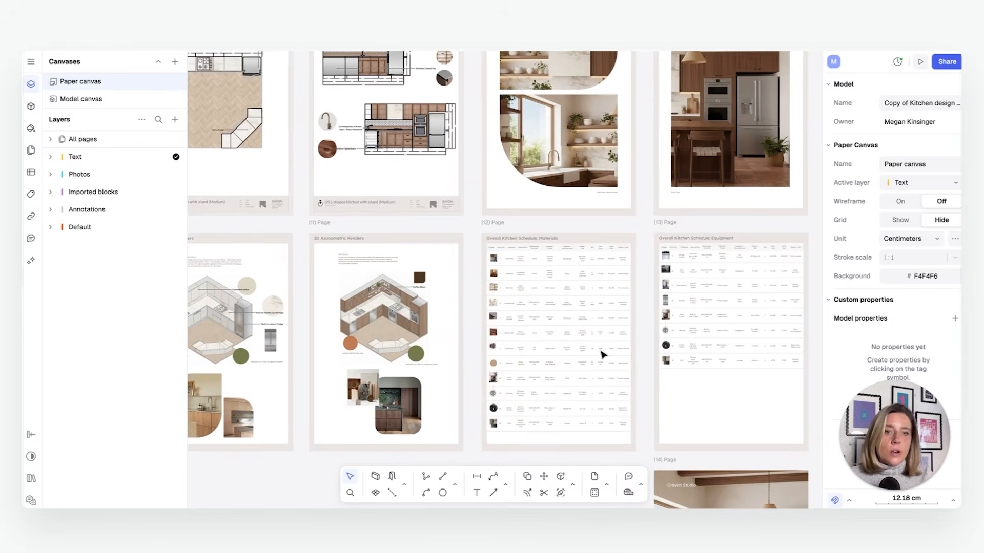
middle_drag(600, 355, 504, 307)
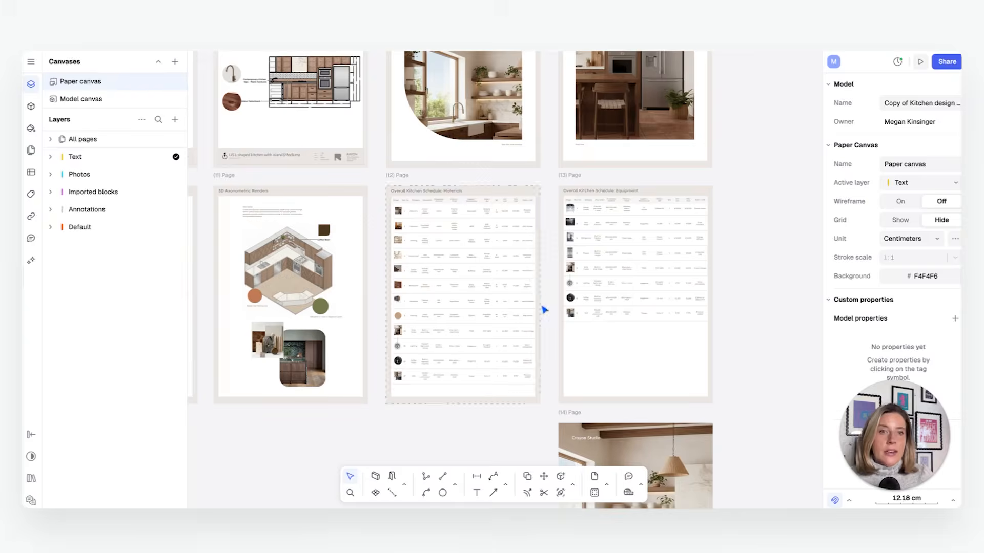
scroll(569, 308, down, 3)
ctrl+scroll(522, 274, down, 5)
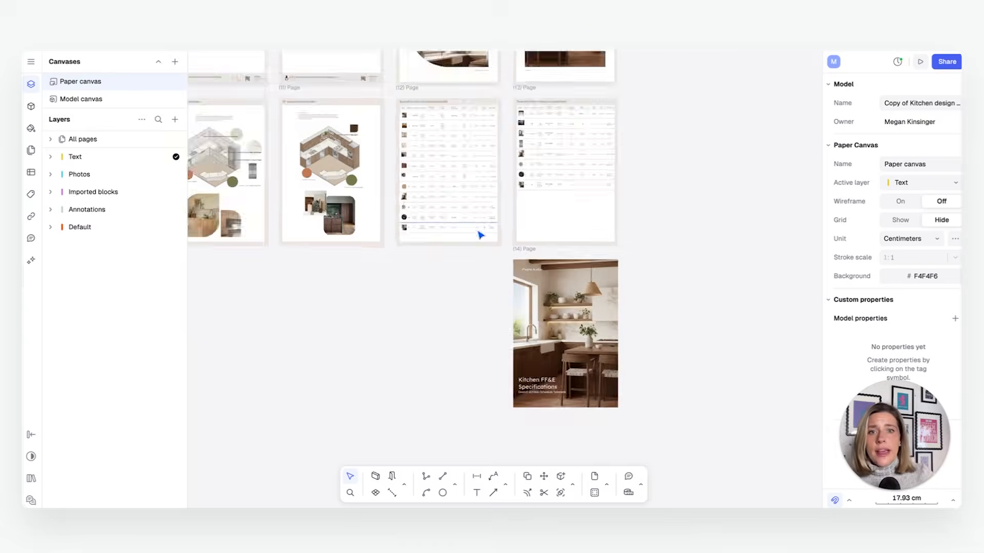
ctrl+scroll(488, 198, down, 1)
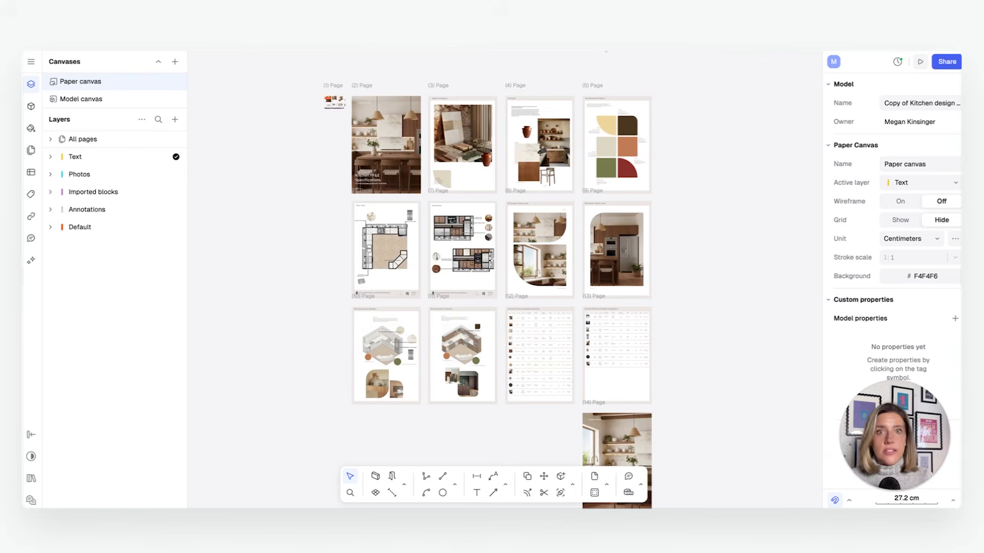
ctrl+scroll(300, 139, up, 3)
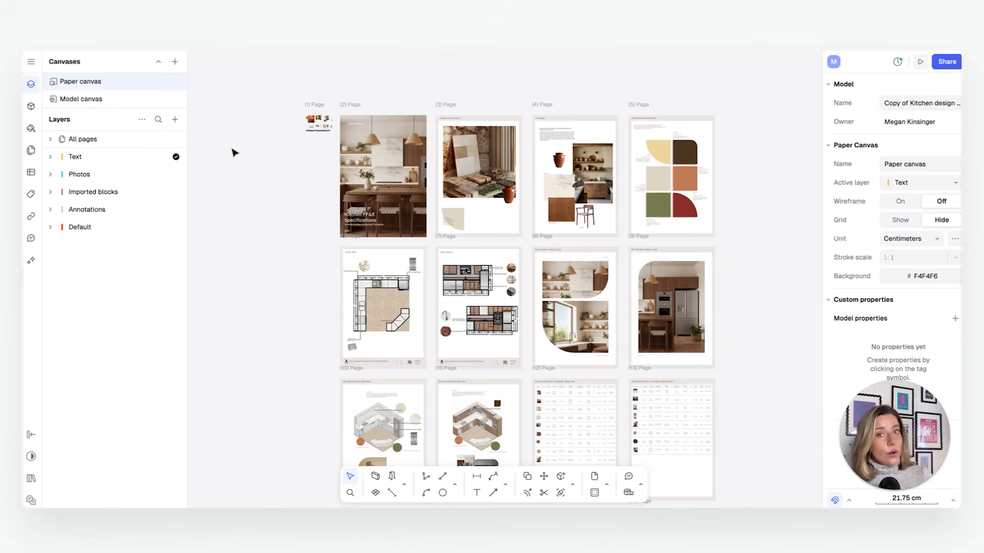
scroll(233, 152, up, 1)
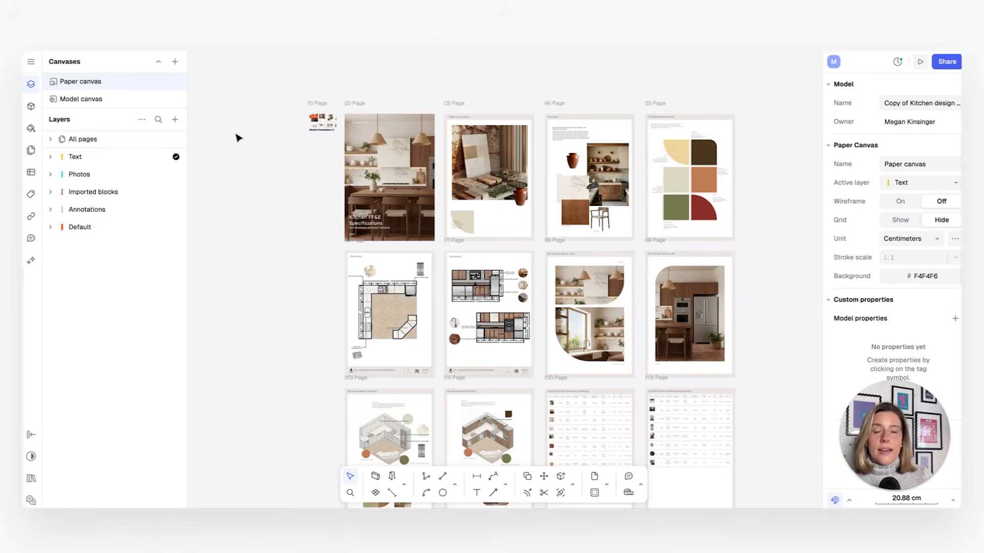
Open the model canvas and examine the unstyled kitchen floor plan and elevation.
click(107, 101)
middle_drag(360, 252, 716, 311)
scroll(466, 239, up, 5)
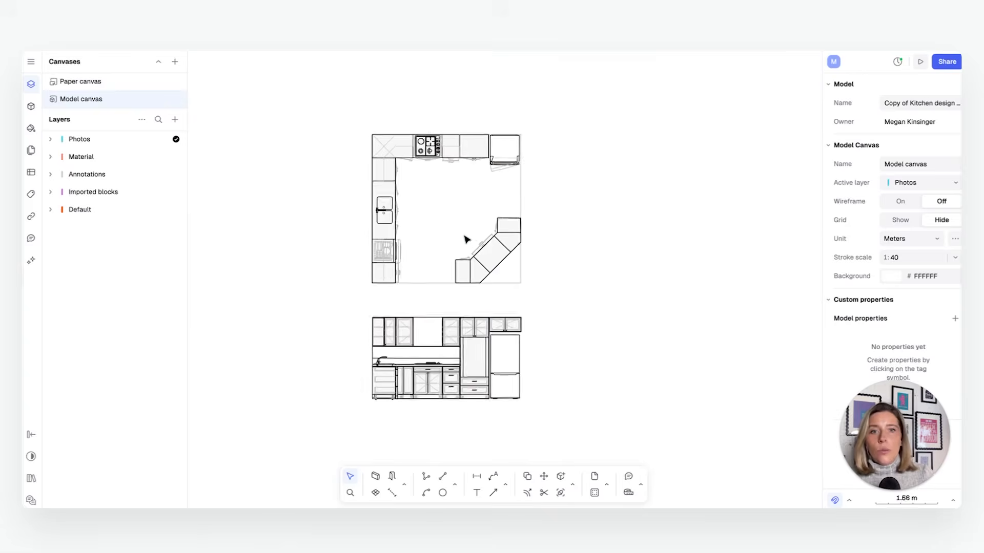
scroll(464, 244, down, 3)
scroll(462, 253, up, 2)
scroll(527, 275, down, 1)
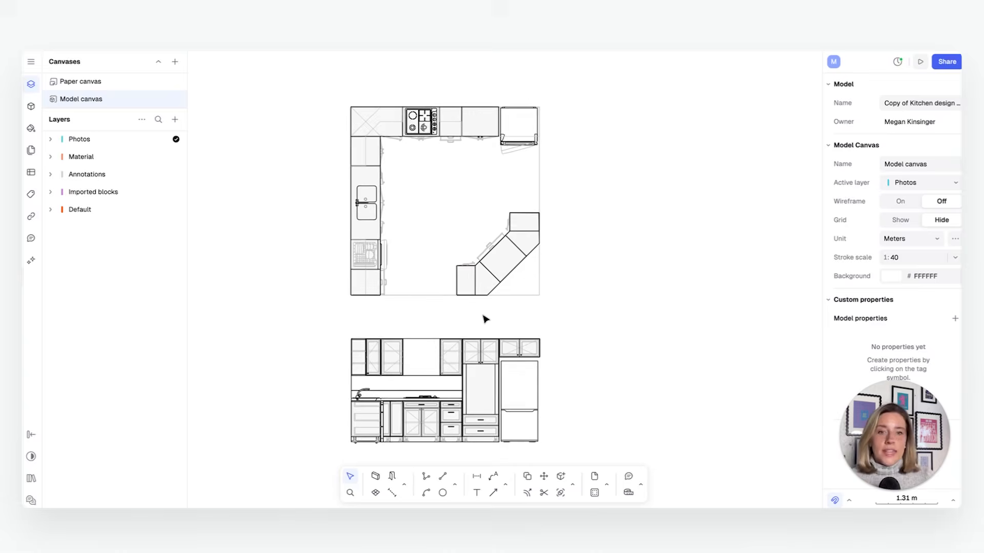
scroll(584, 290, down, 2)
scroll(585, 290, left, 2)
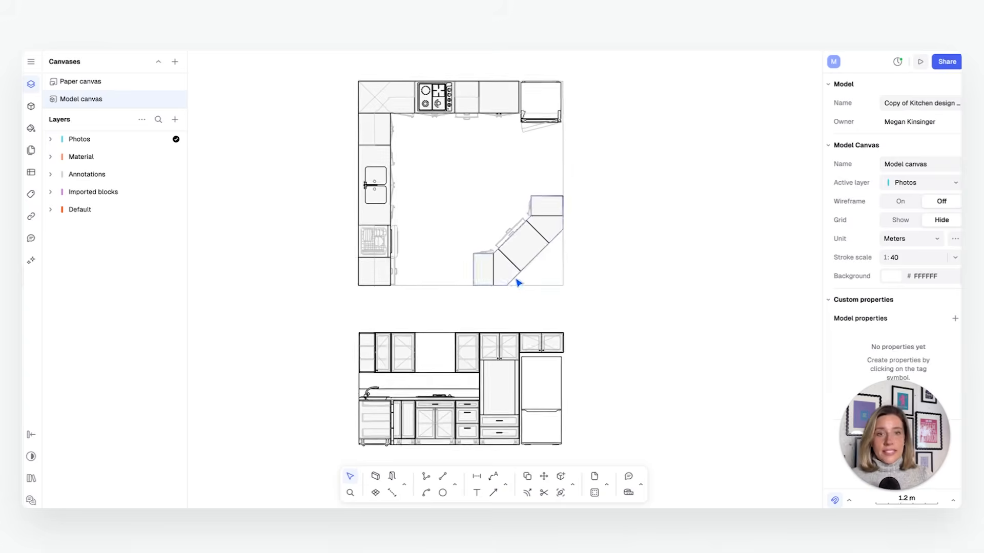
Inspect the linework of the unstyled kitchen elevation up close.
click(539, 246)
click(598, 236)
click(449, 341)
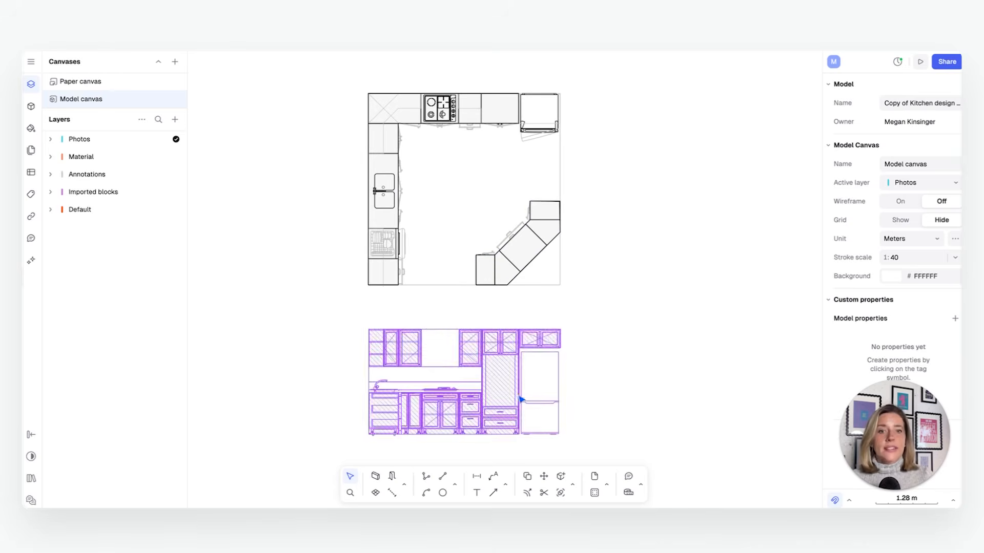
scroll(501, 385, up, 10)
scroll(498, 229, down, 7)
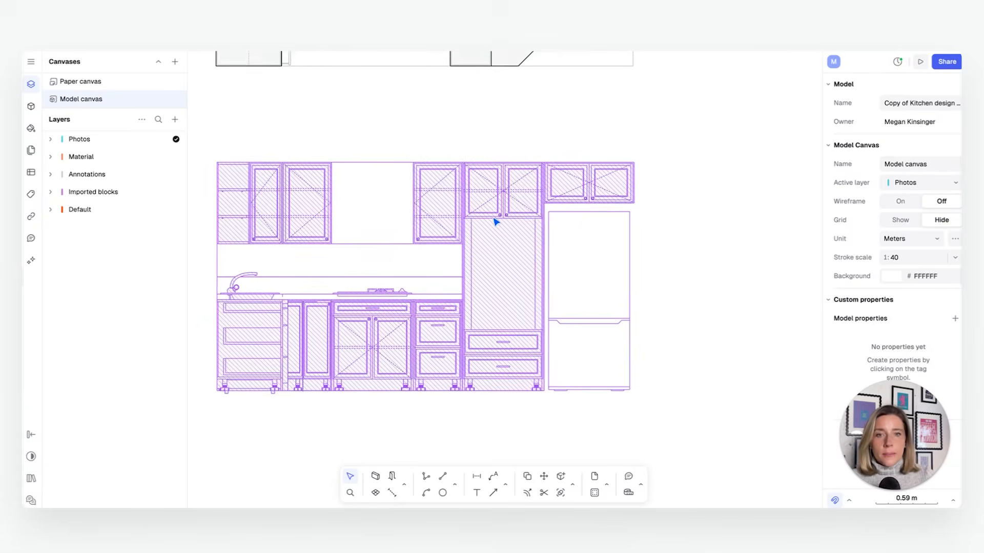
scroll(523, 235, left, 2)
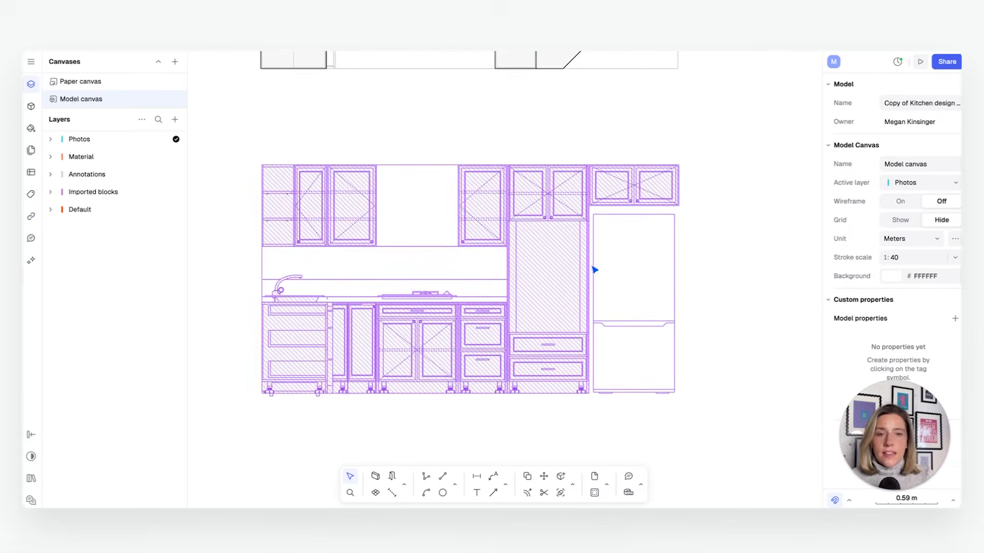
scroll(582, 268, down, 7)
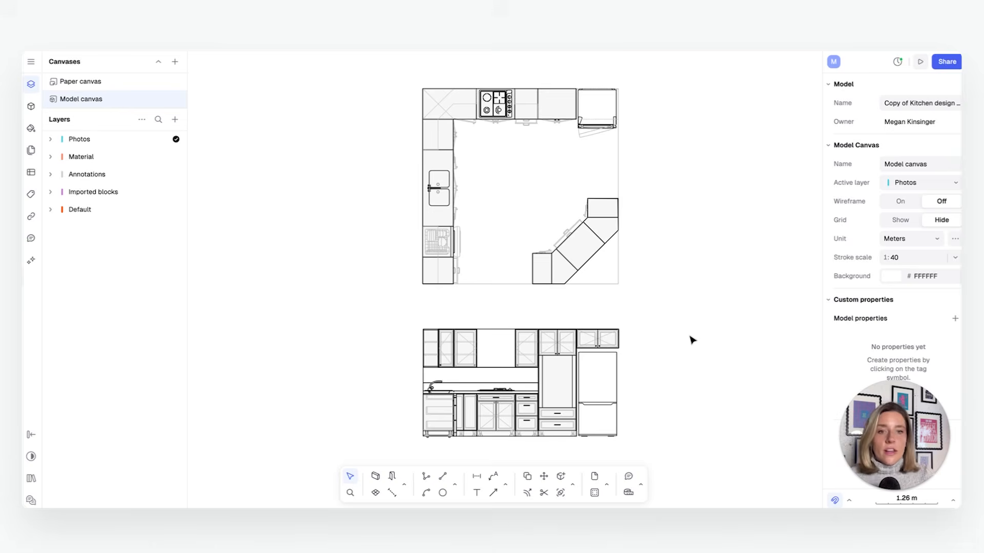
Examine the textured plan and elevations, and select the herringbone floor rectangle to inspect its texture fill.
drag(722, 284, 492, 279)
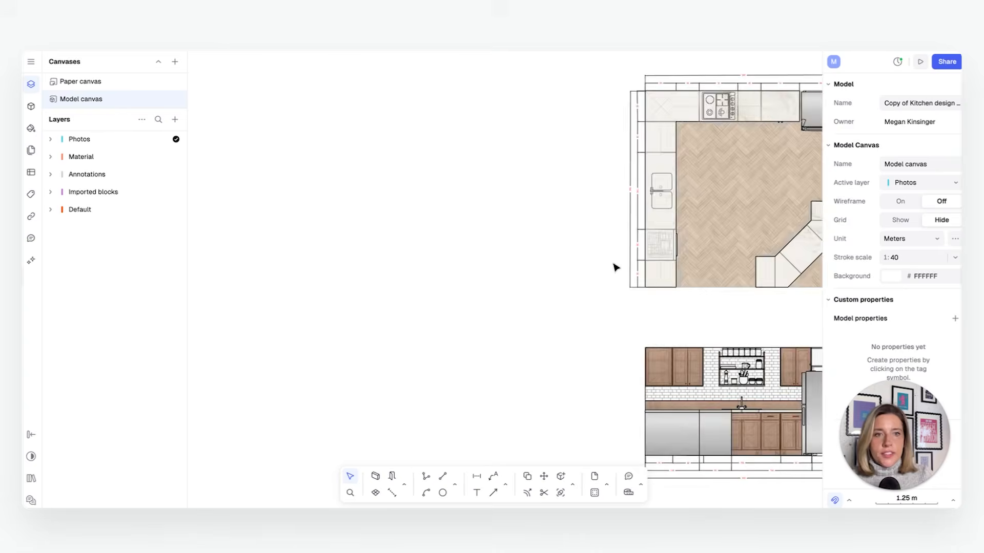
drag(615, 267, 261, 261)
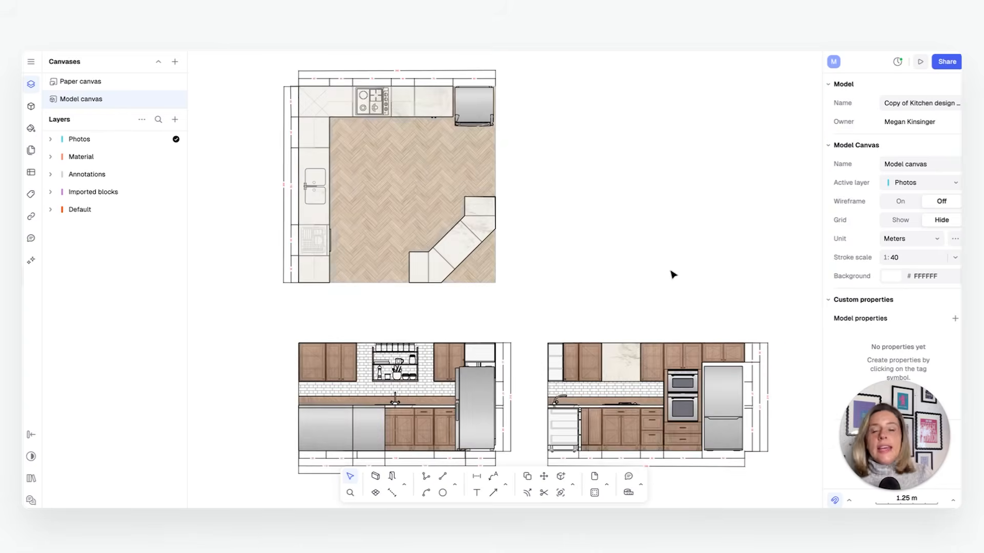
scroll(641, 279, down, 2)
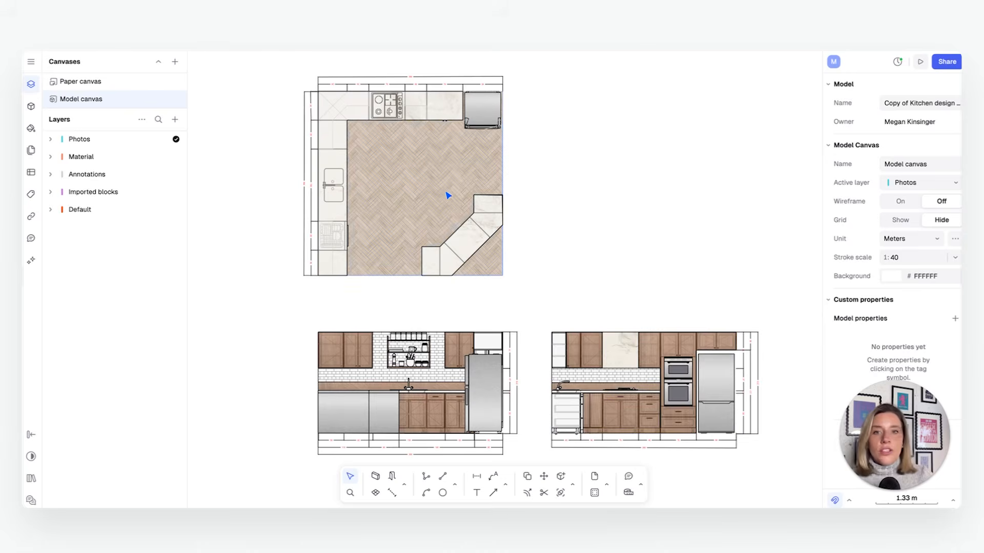
click(405, 167)
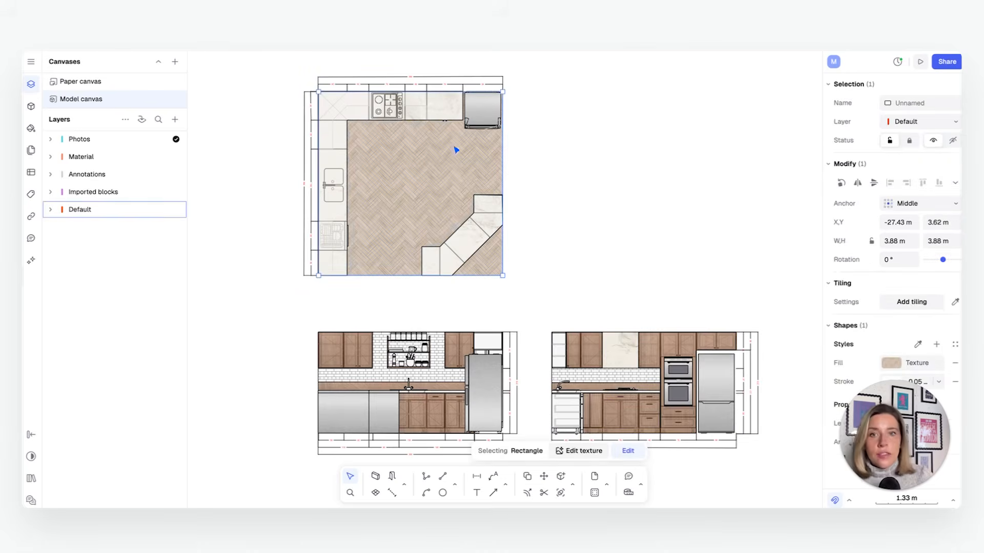
Enter the textured kitchen elevation block beneath the plan and select the wood-filled base cabinet rectangle to inspect its style.
scroll(421, 225, down, 3)
ctrl+scroll(518, 263, up, 5)
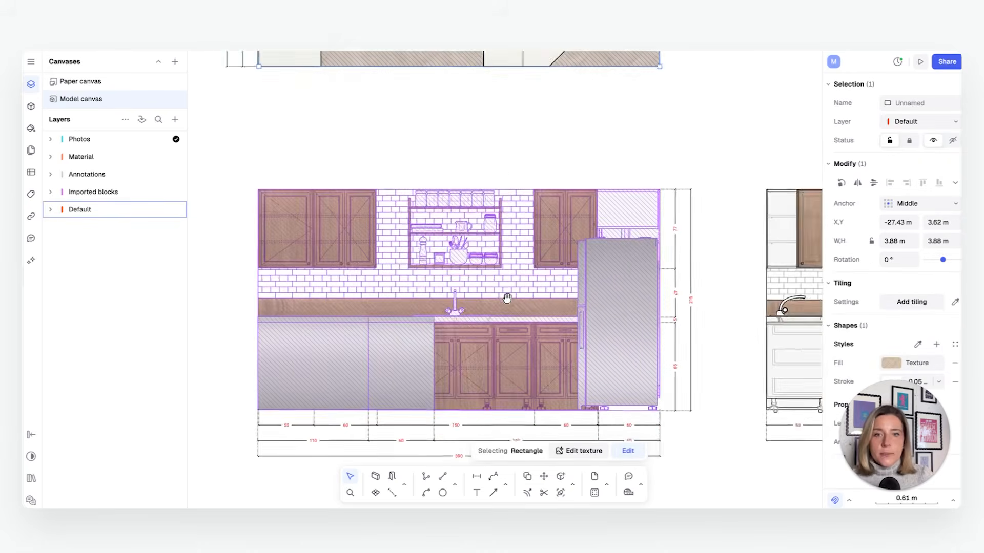
click(560, 128)
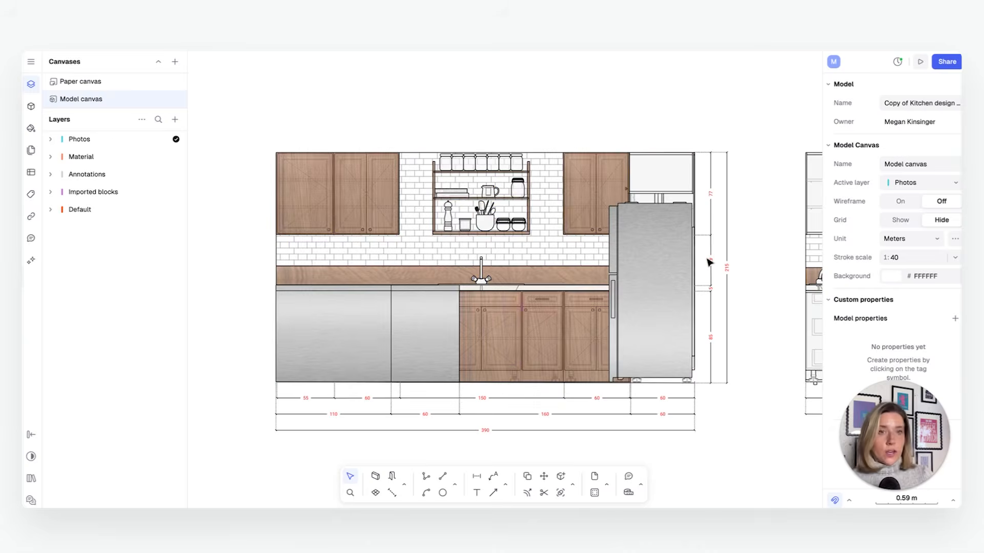
click(561, 310)
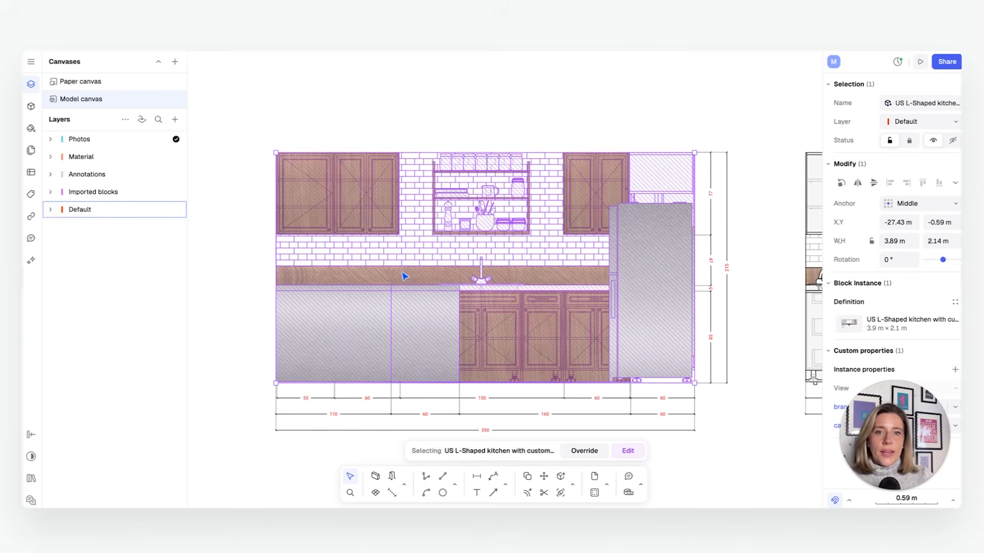
double_click(558, 336)
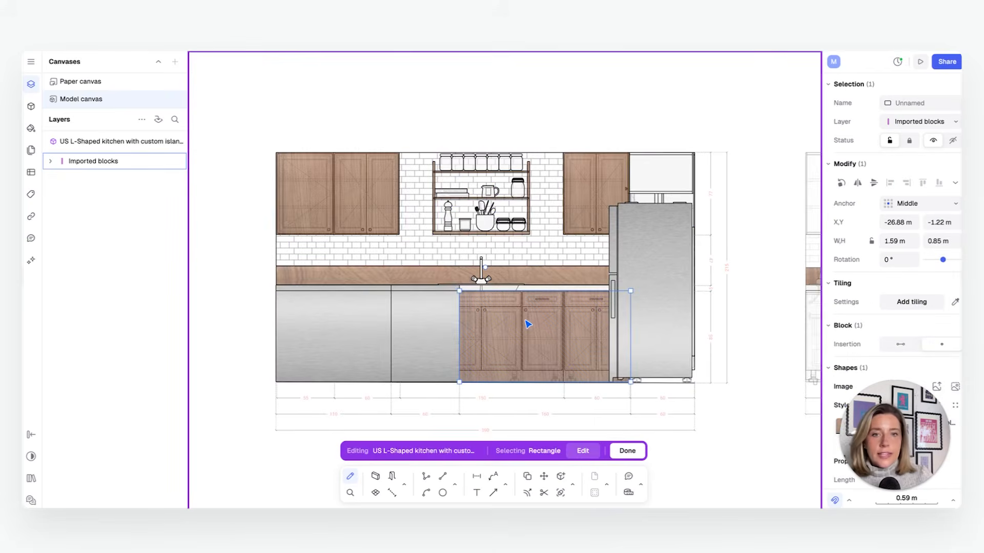
drag(493, 325, 533, 328)
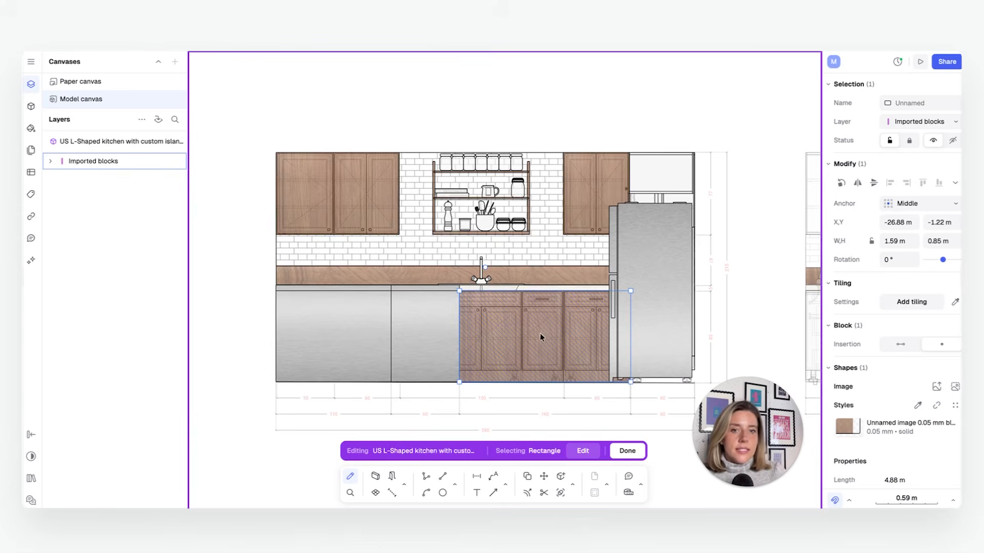
Inspect the cabinet block, open the nested refrigerator side view block to check its metal-filled path, and exit block editing.
click(449, 340)
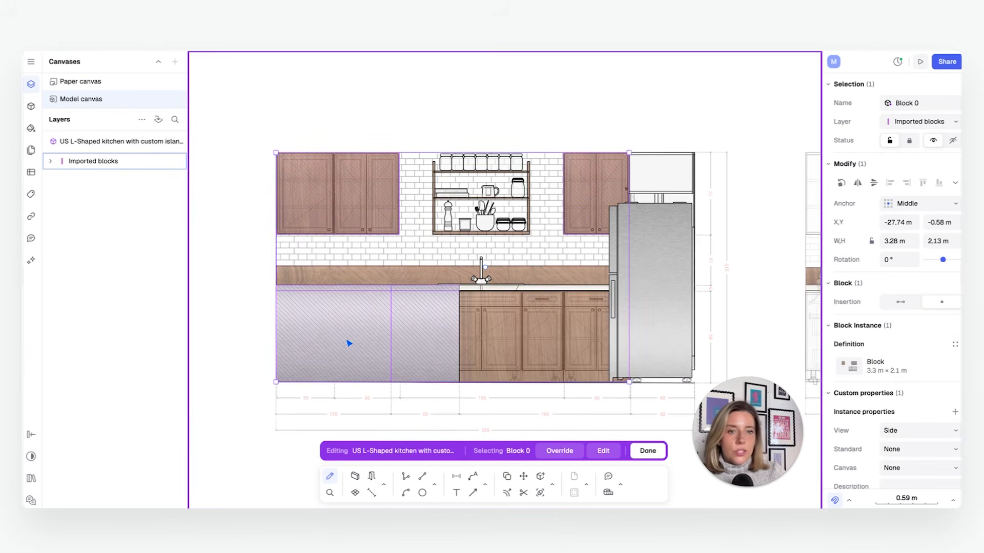
click(643, 304)
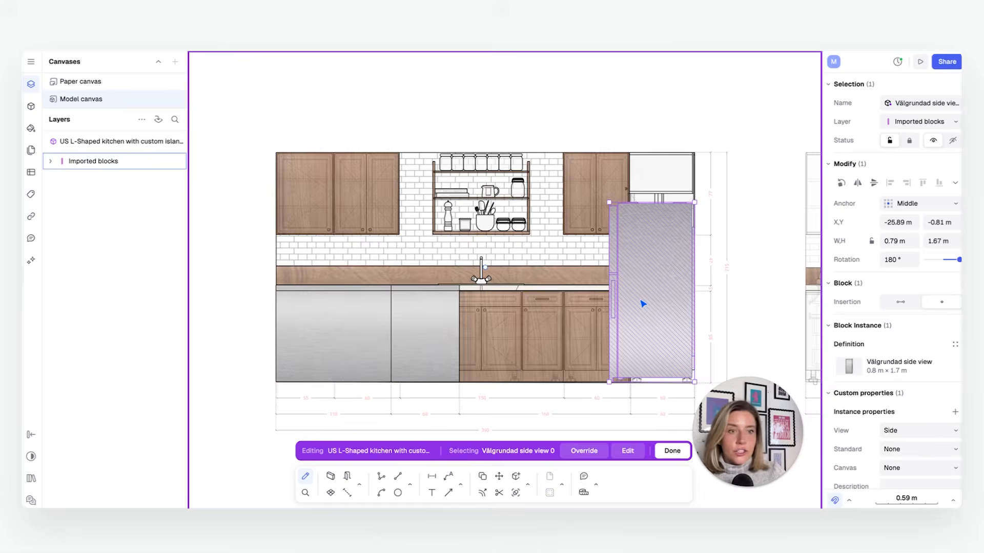
double_click(666, 299)
click(667, 300)
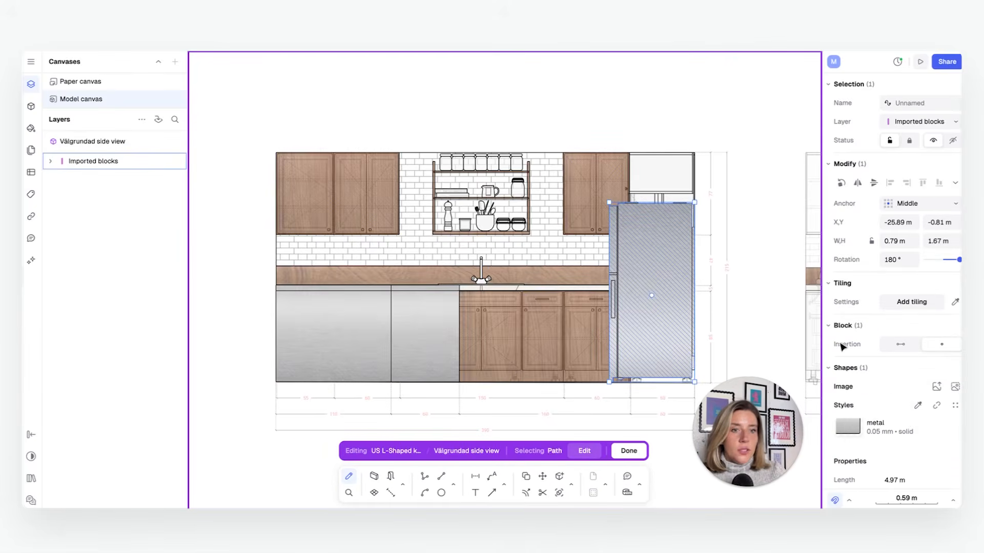
key(Escape)
key(Escape)
key(Escape)
Reopen the kitchen elevation block and inspect the base cabinet rectangle and the upper cabinet block.
double_click(555, 332)
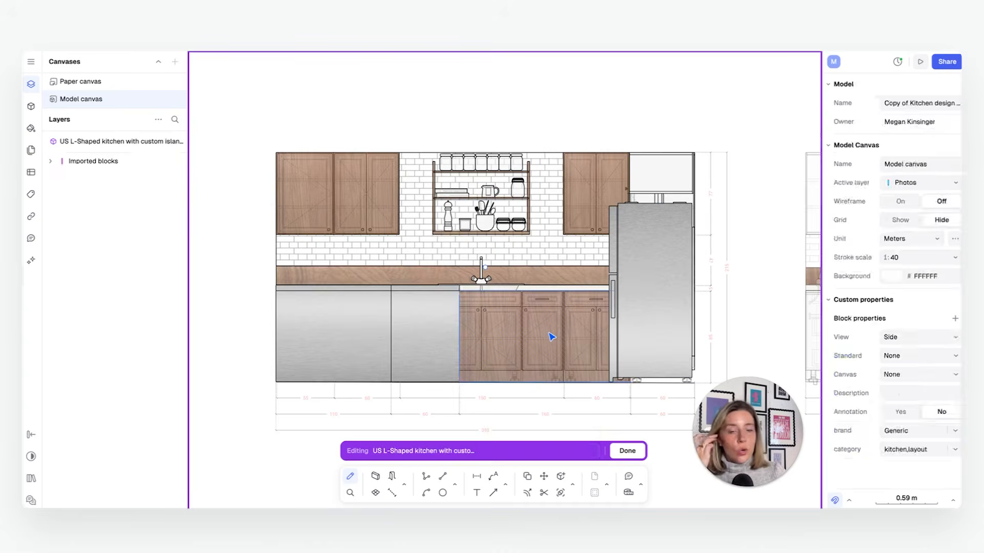
click(551, 337)
click(588, 200)
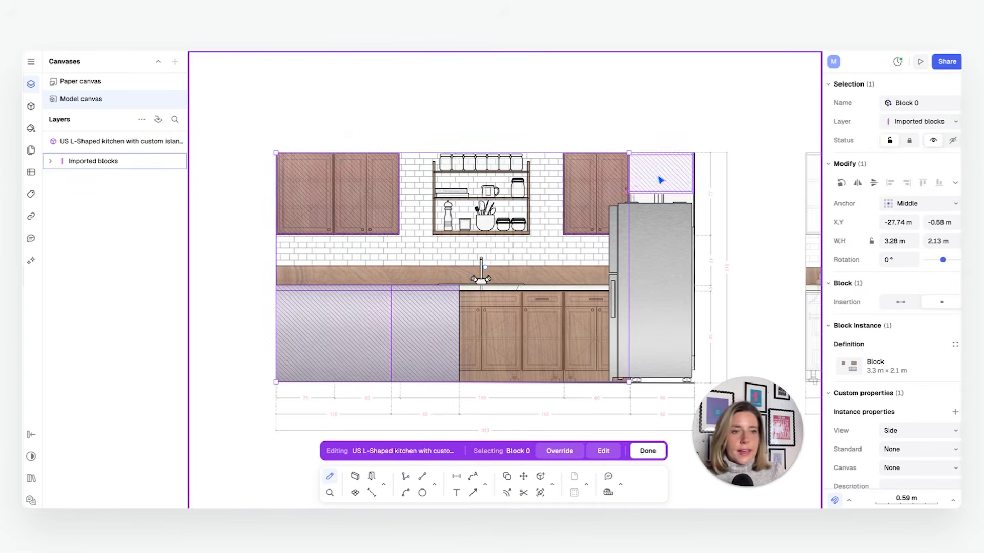
Detach the style from the wood-filled base cabinet rectangle and remove its image fill.
click(549, 329)
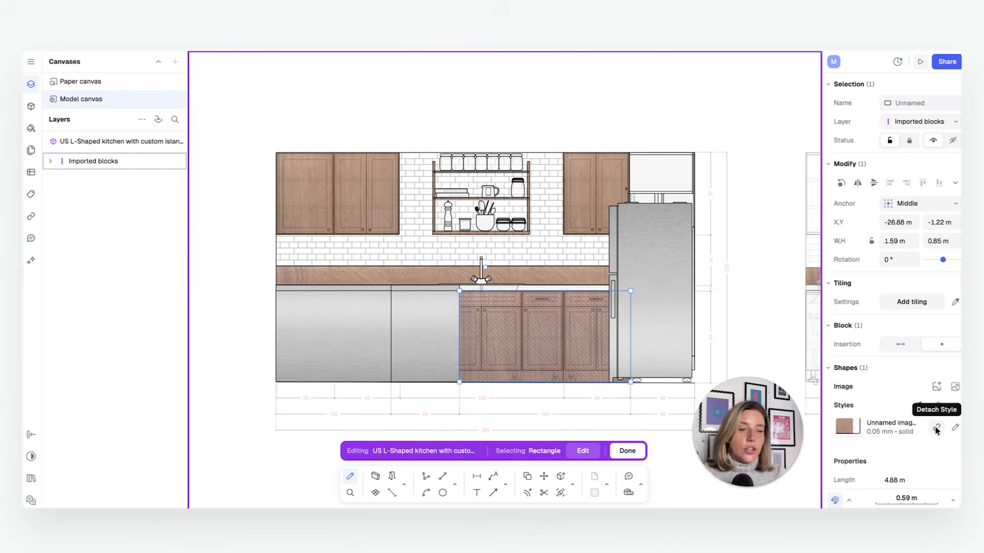
click(936, 429)
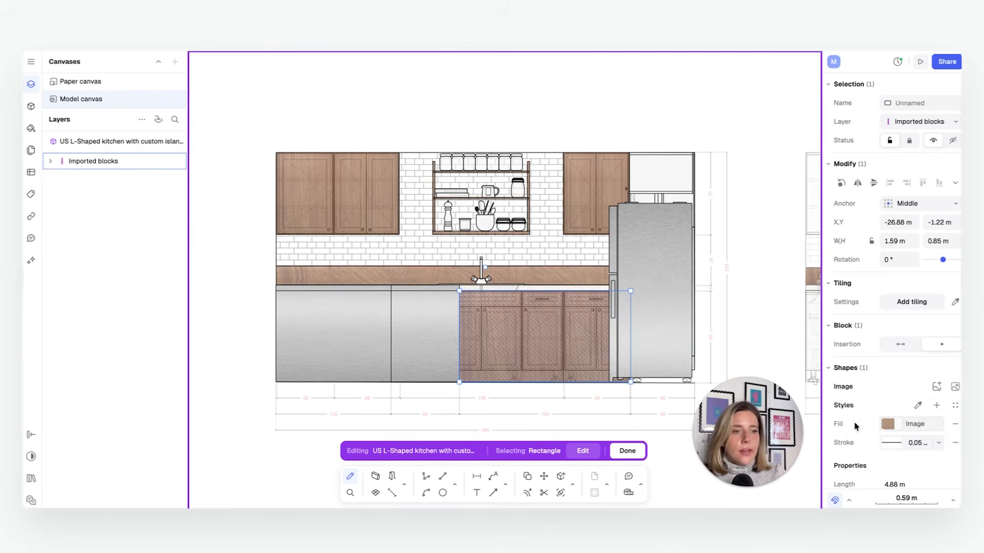
click(956, 426)
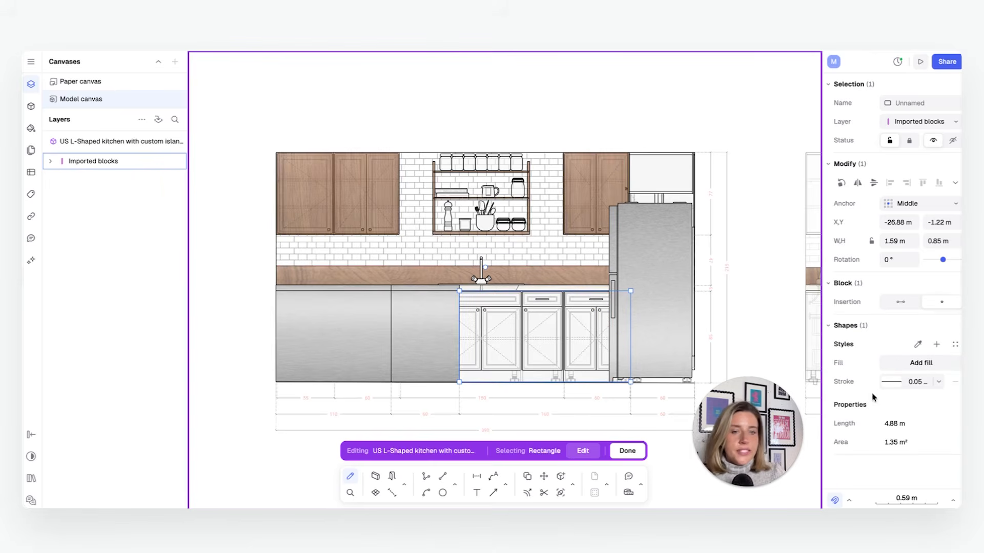
Add a solid fill to the base cabinet rectangle, and try a linear gradient and a texture fill in its place.
click(893, 363)
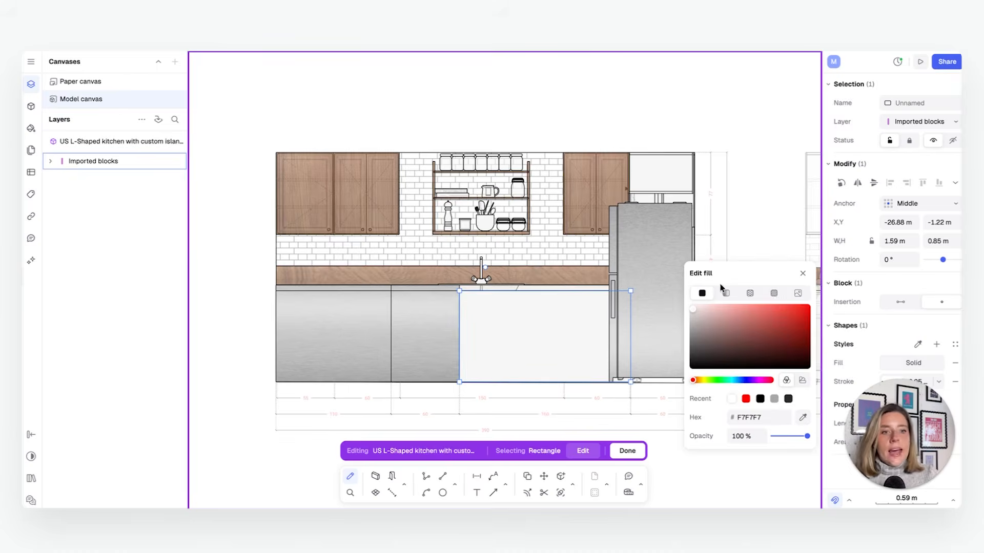
click(728, 296)
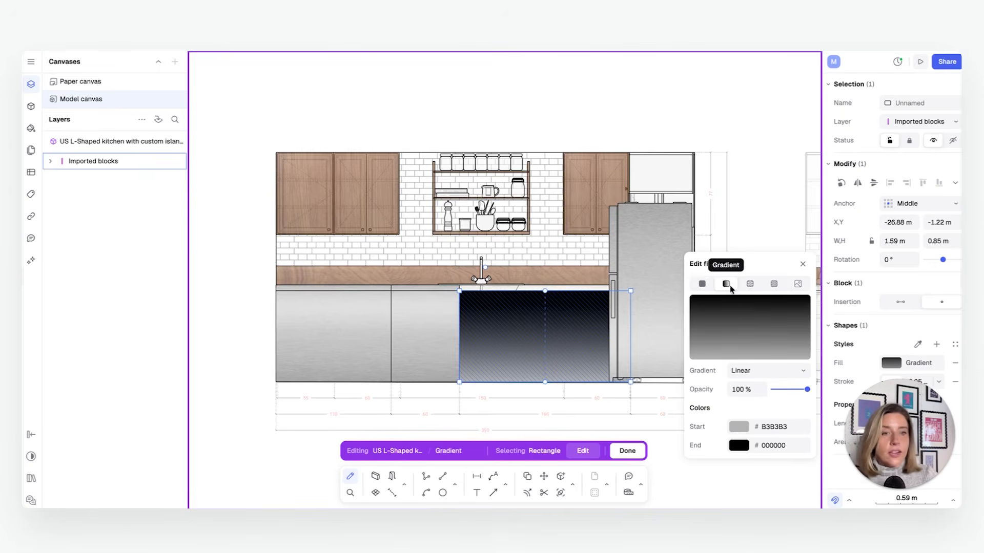
click(749, 284)
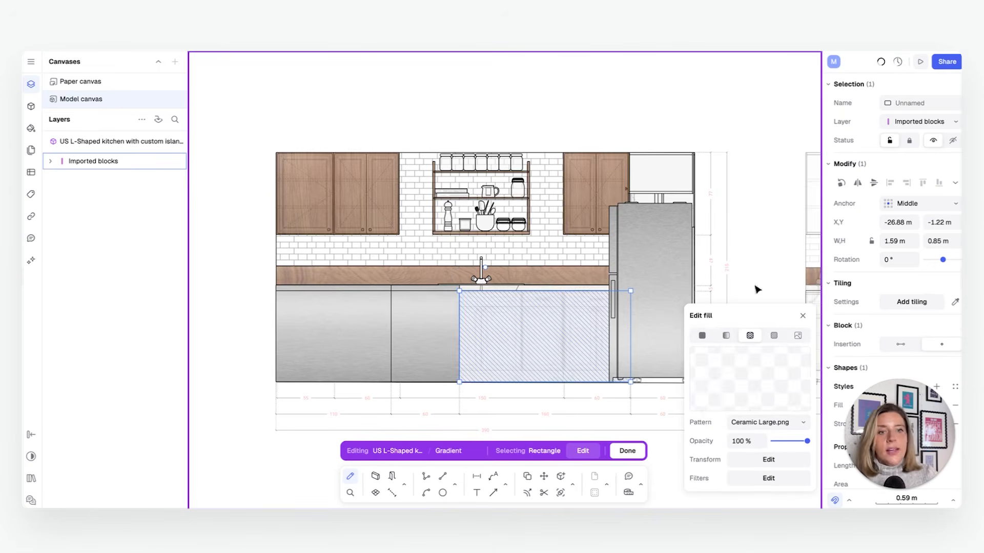
Browse the texture library for the base cabinet fill, from tiles to soft flooring and outdoor materials.
click(772, 427)
scroll(787, 295, down, 5)
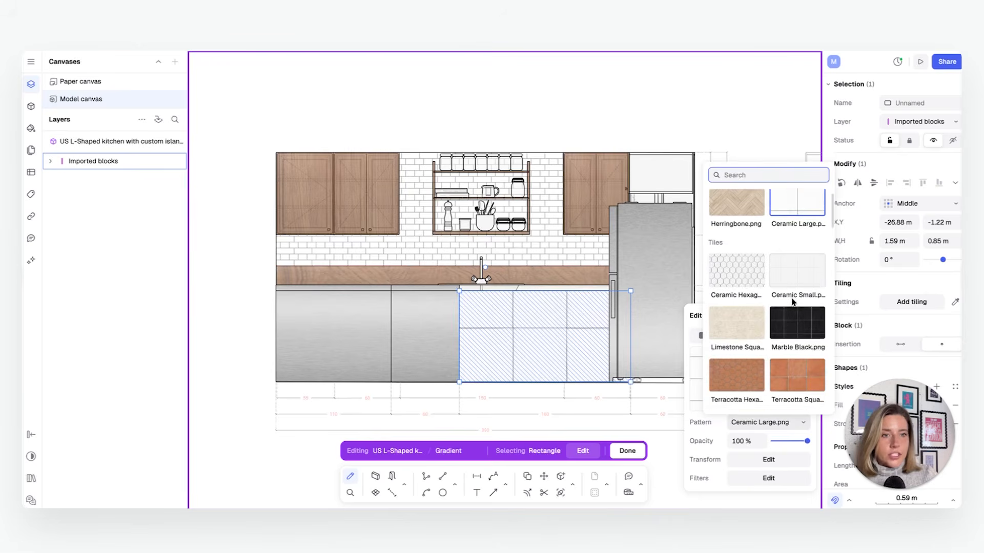
scroll(786, 340, down, 10)
scroll(787, 340, down, 4)
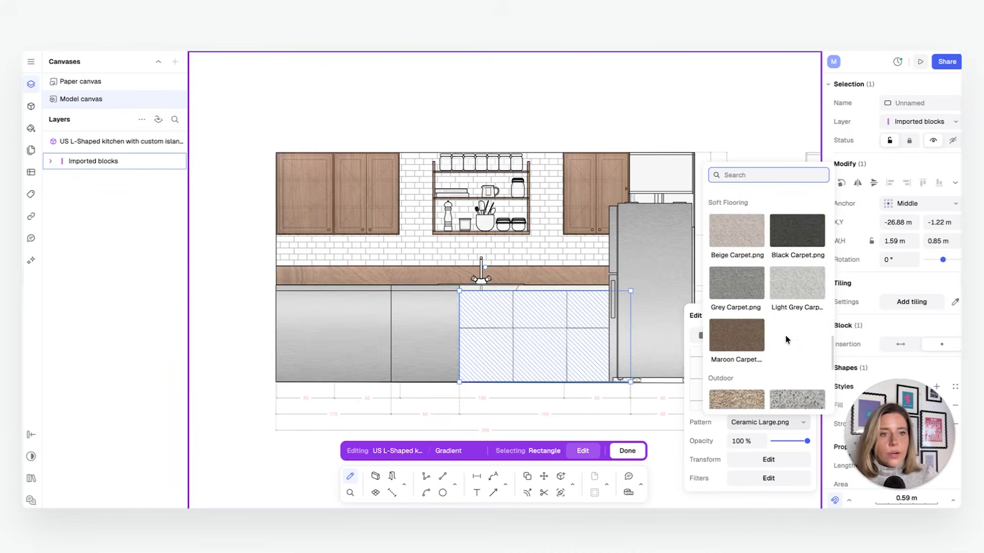
scroll(787, 340, up, 4)
click(795, 440)
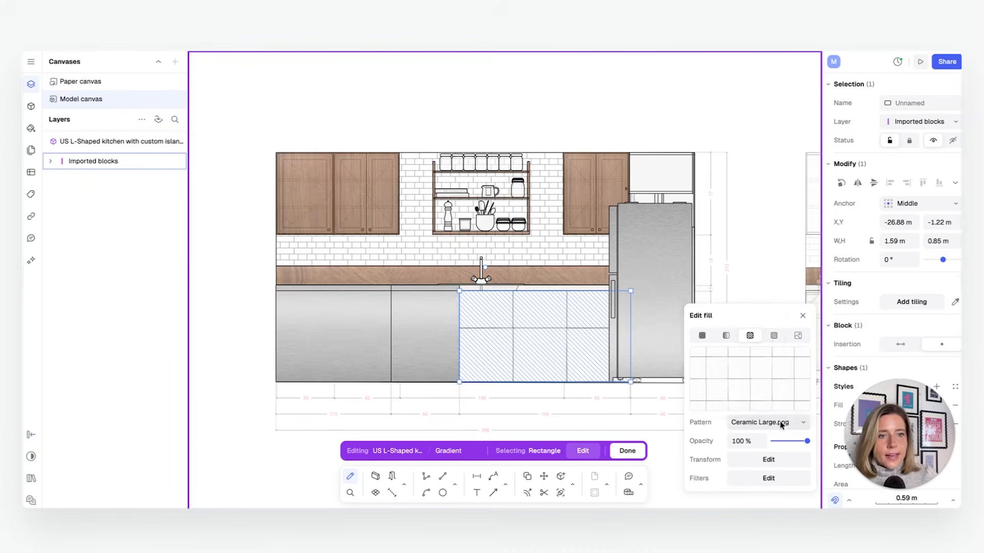
Switch the base cabinet fill to the Square 300x300 line pattern and browse the available wood patterns.
click(774, 325)
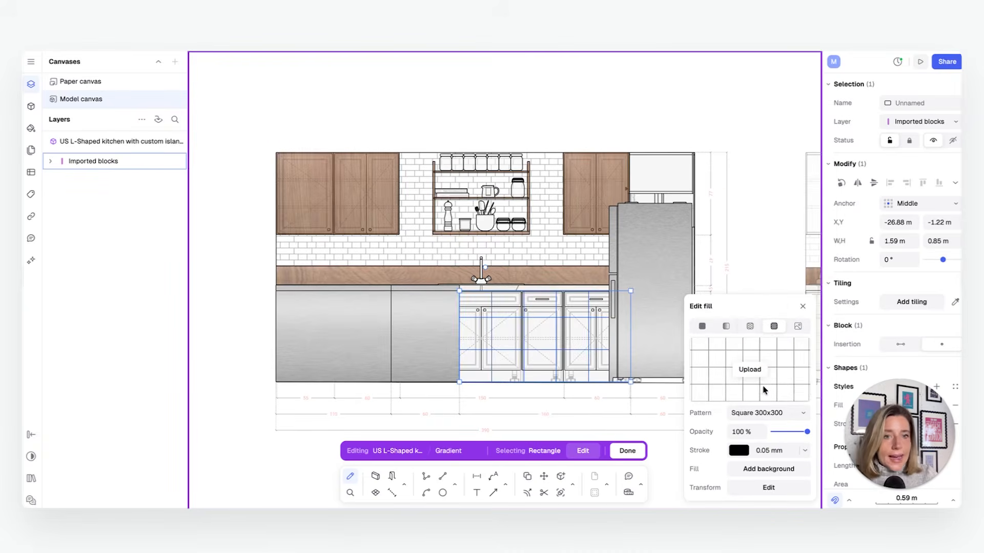
click(767, 413)
scroll(774, 405, down, 6)
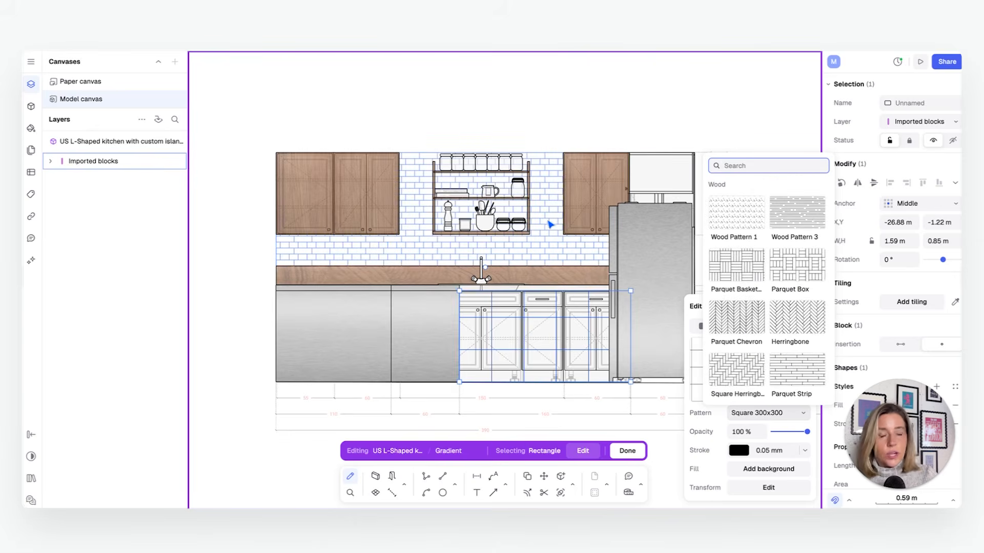
click(803, 412)
Switch the base cabinet fill to an image, check its upload and edit options, and close the fill editor.
click(798, 326)
mouse_move(770, 411)
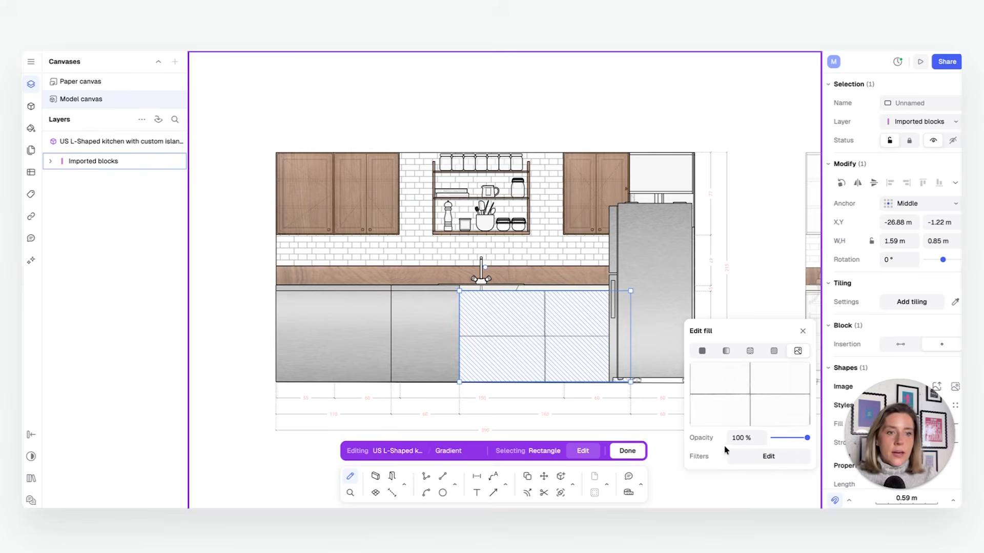
mouse_move(795, 371)
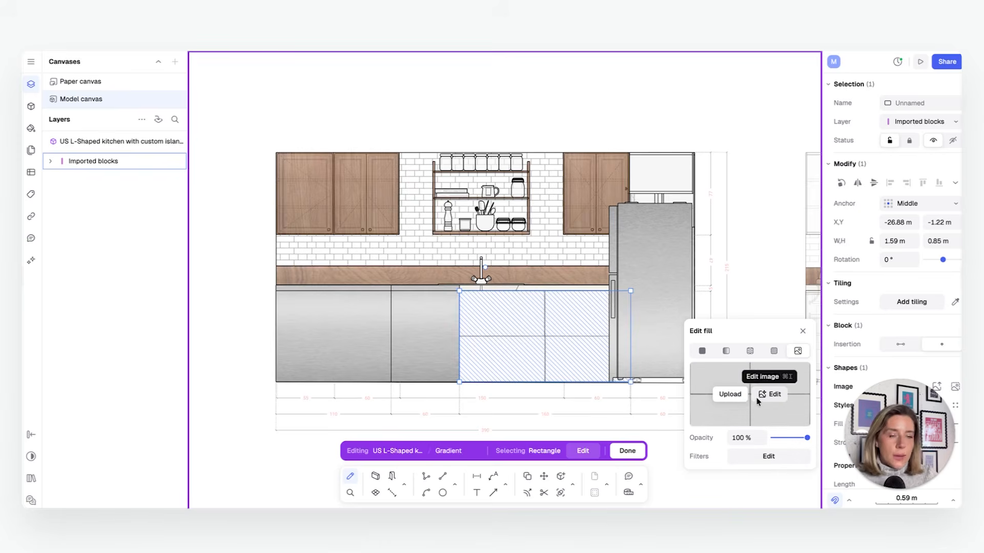
click(802, 331)
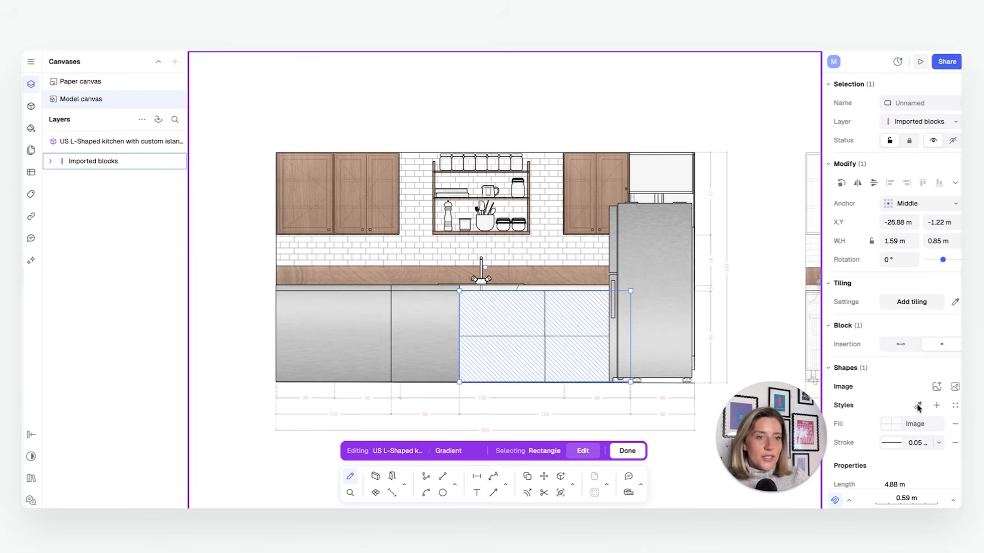
Sample the wood style from the upper cabinet beside the refrigerator and apply it to the base cabinet rectangle.
click(917, 406)
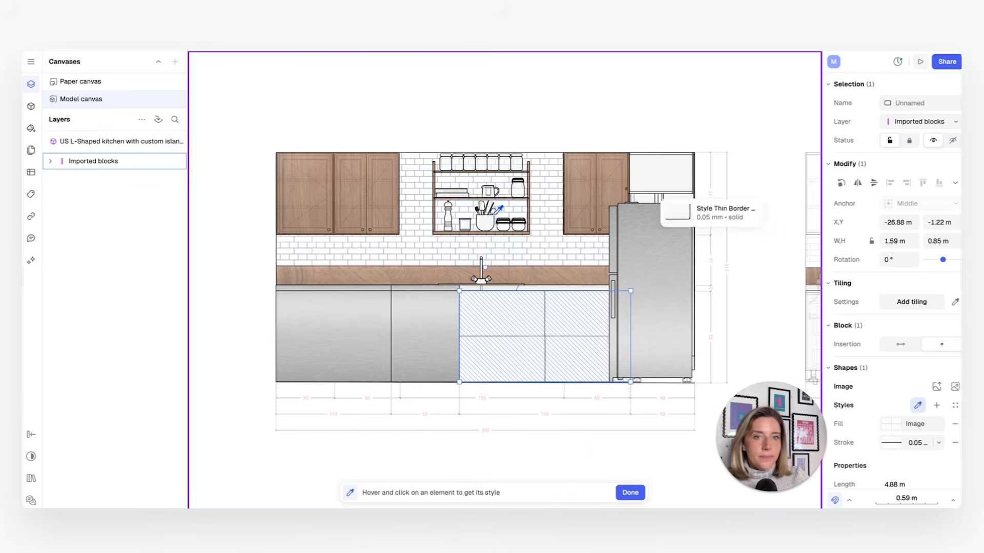
click(583, 183)
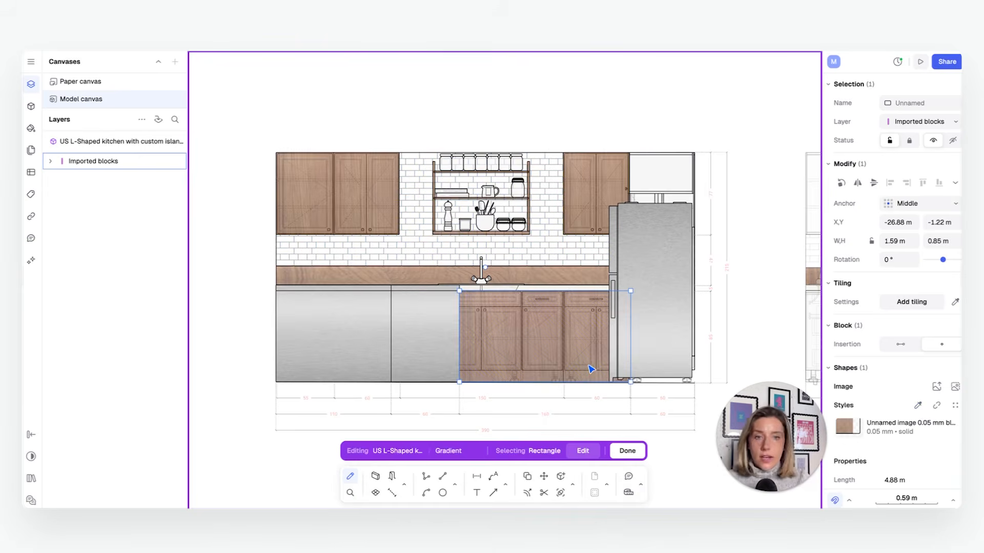
Detach the base cabinet's wood style and create a new style from its image fill and stroke.
click(936, 406)
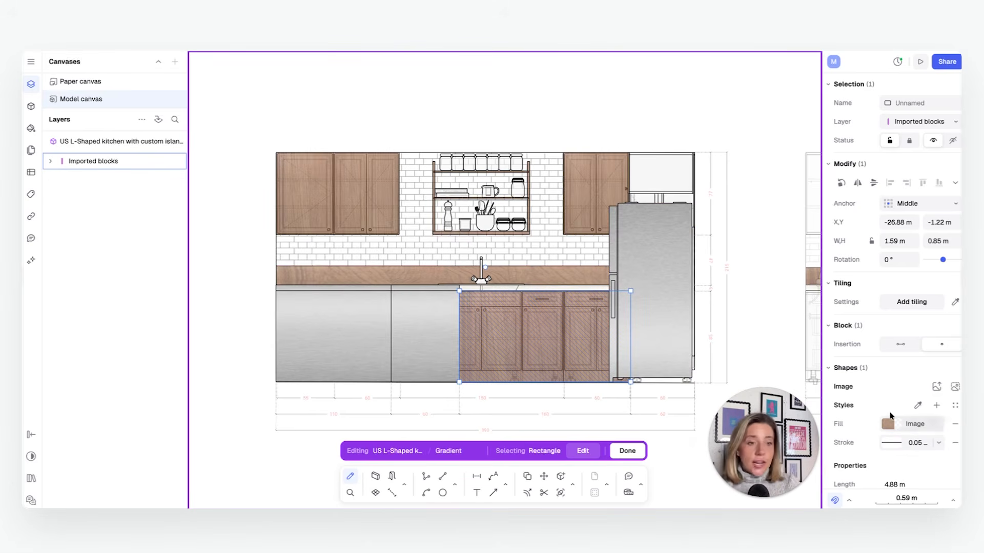
click(936, 406)
click(746, 357)
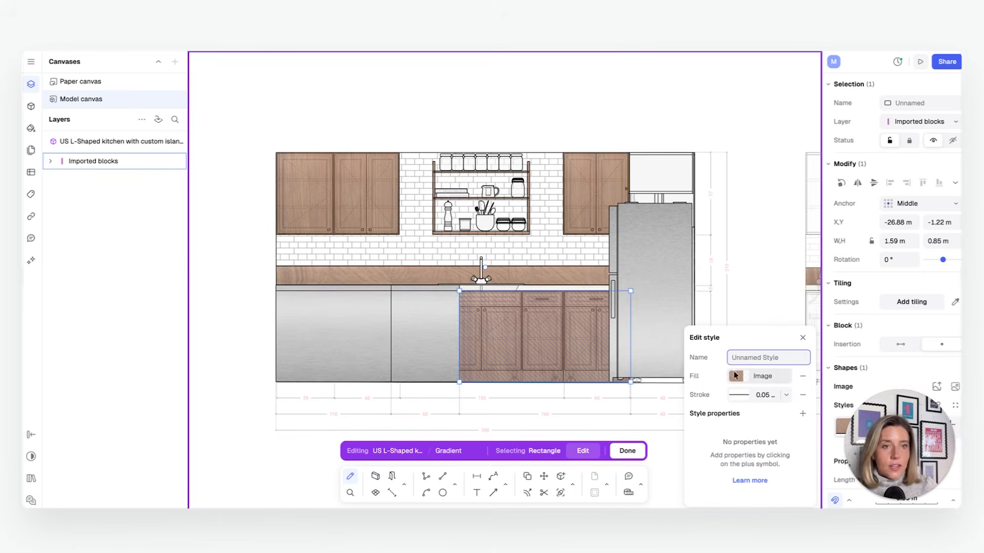
Inspect the new style's image fill, including its opacity and its exposure, contrast and saturation filters.
click(772, 378)
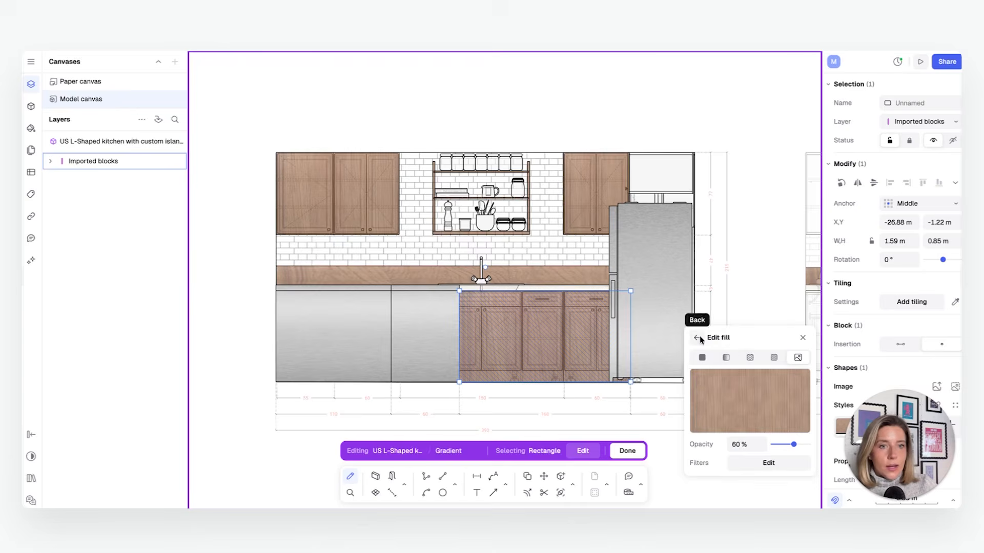
click(696, 339)
click(767, 379)
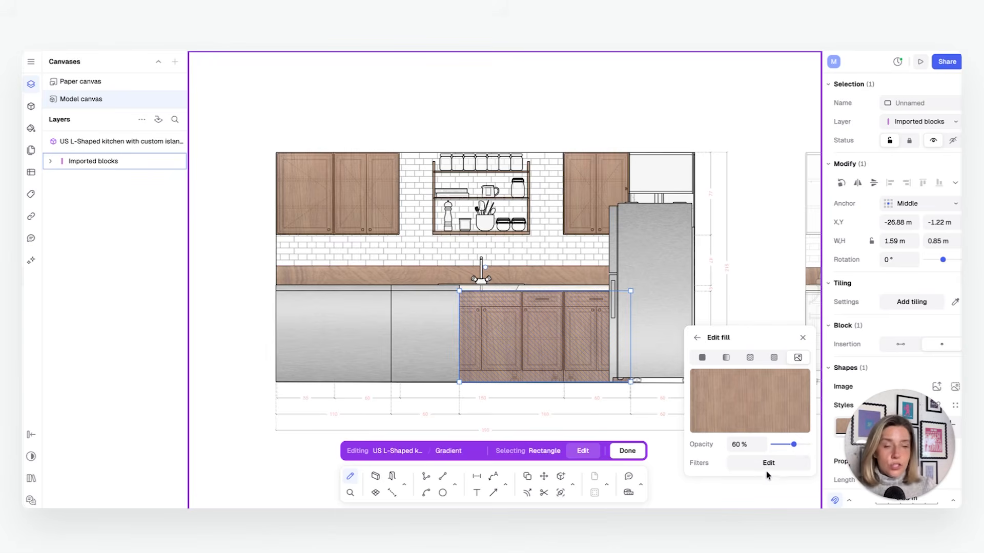
click(734, 463)
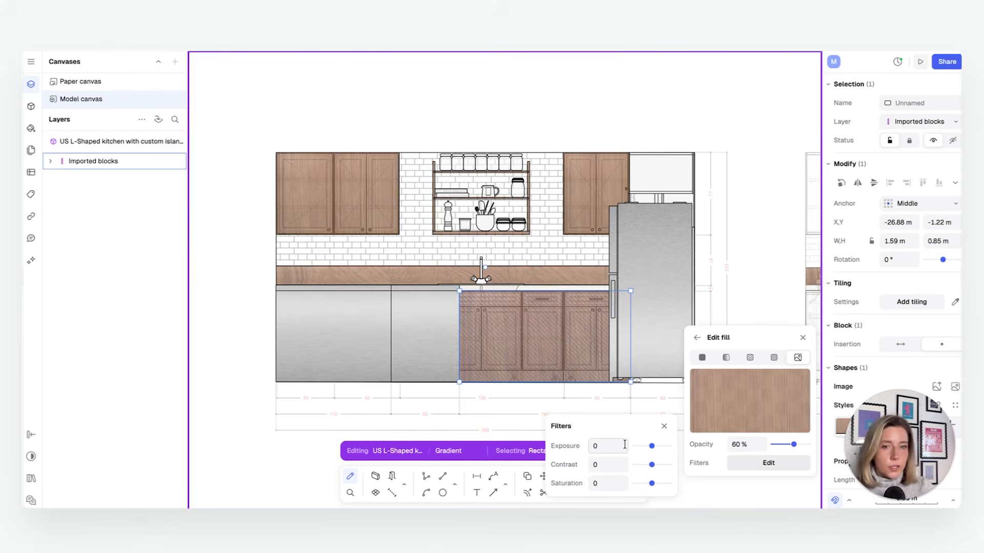
Try the Square 300x300 pattern and the Ceramic Large texture as the style's fill, and check the texture's transform settings.
click(774, 358)
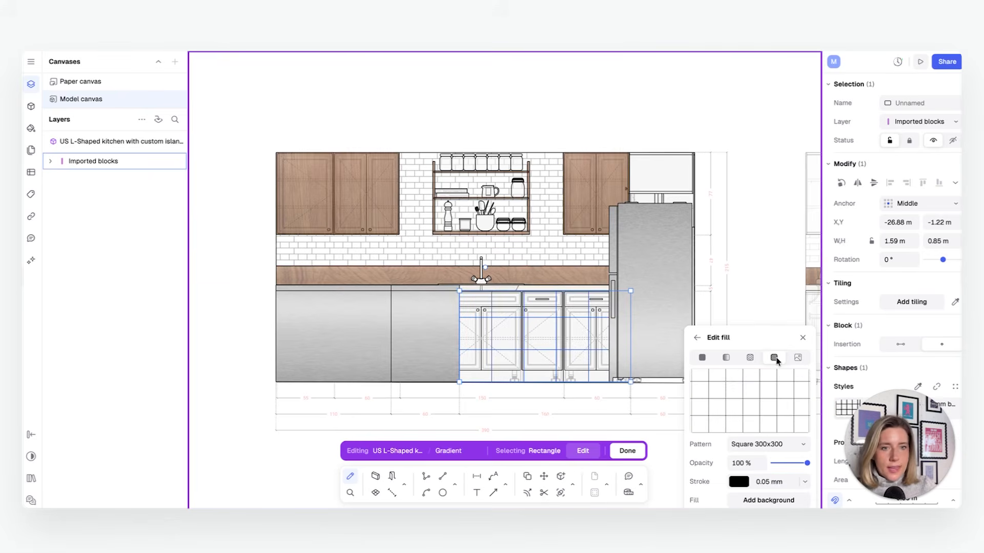
click(750, 358)
click(753, 483)
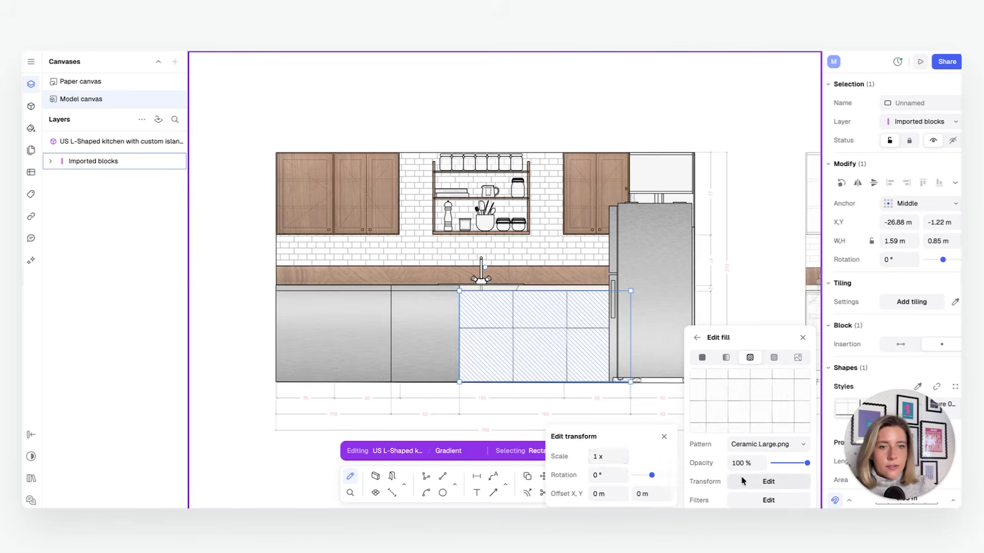
click(612, 457)
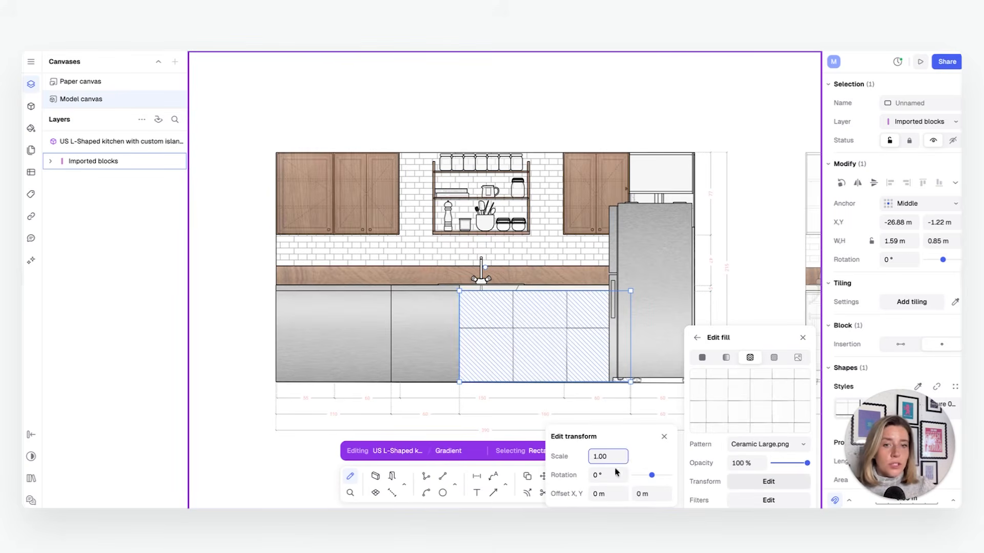
click(664, 436)
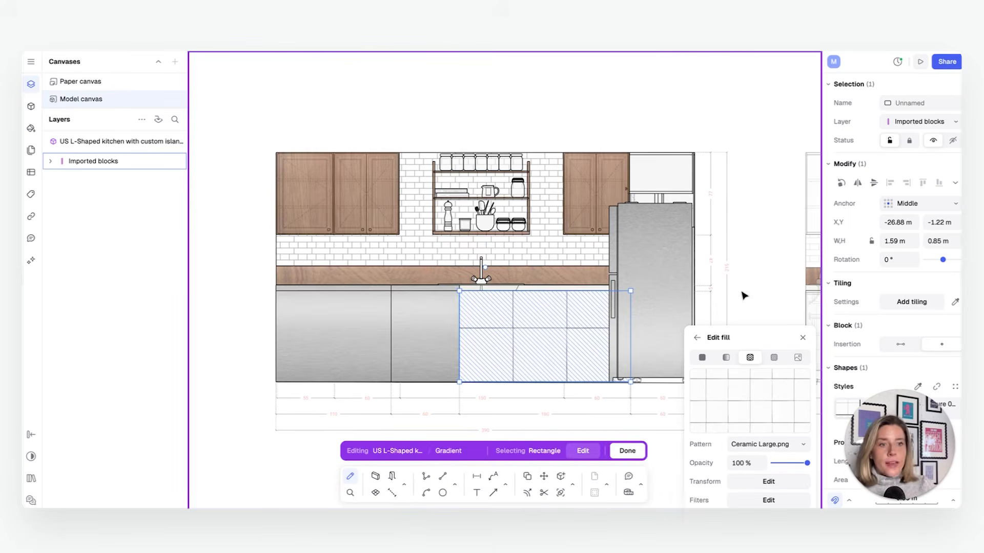
Reapply the upper cabinet's wood style to the base cabinet rectangle and exit block editing.
key(i)
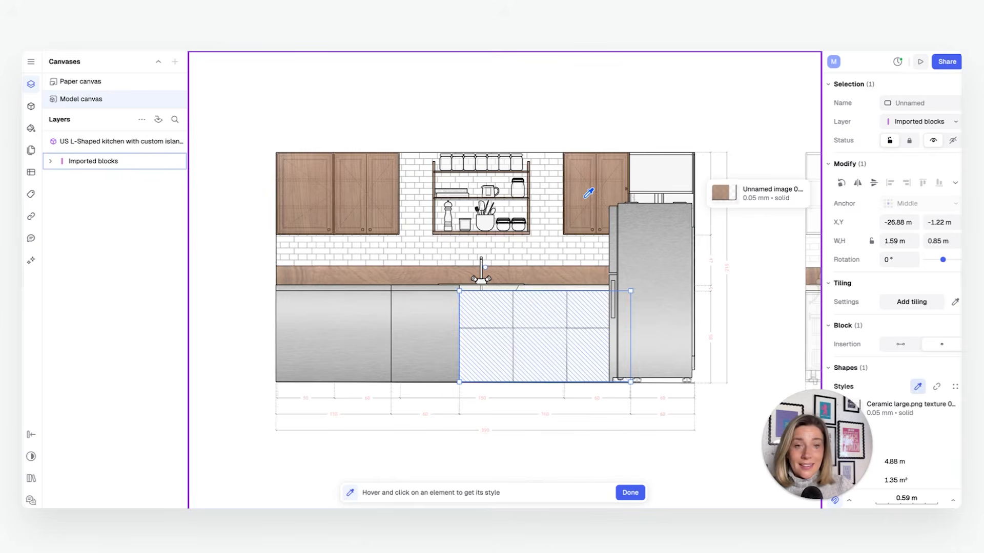
click(586, 190)
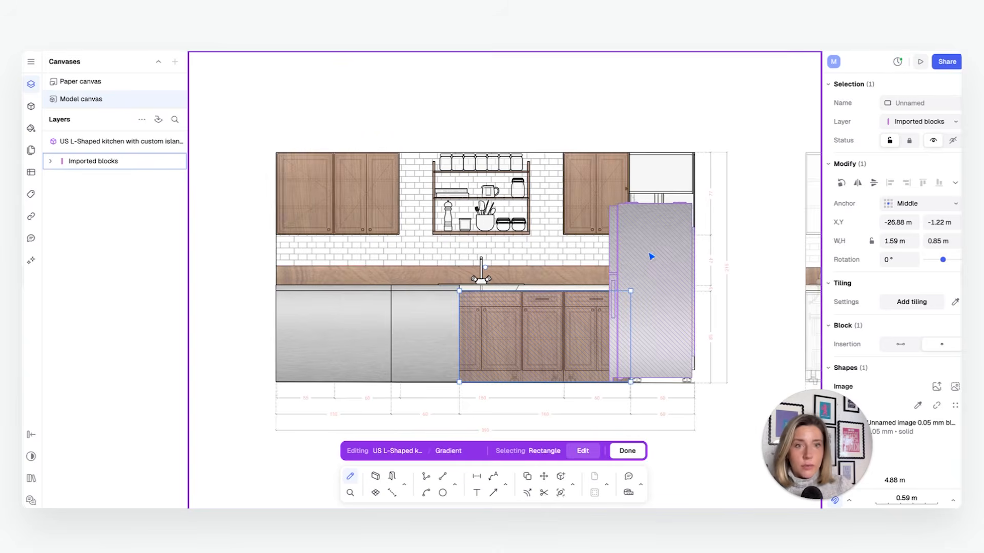
click(750, 238)
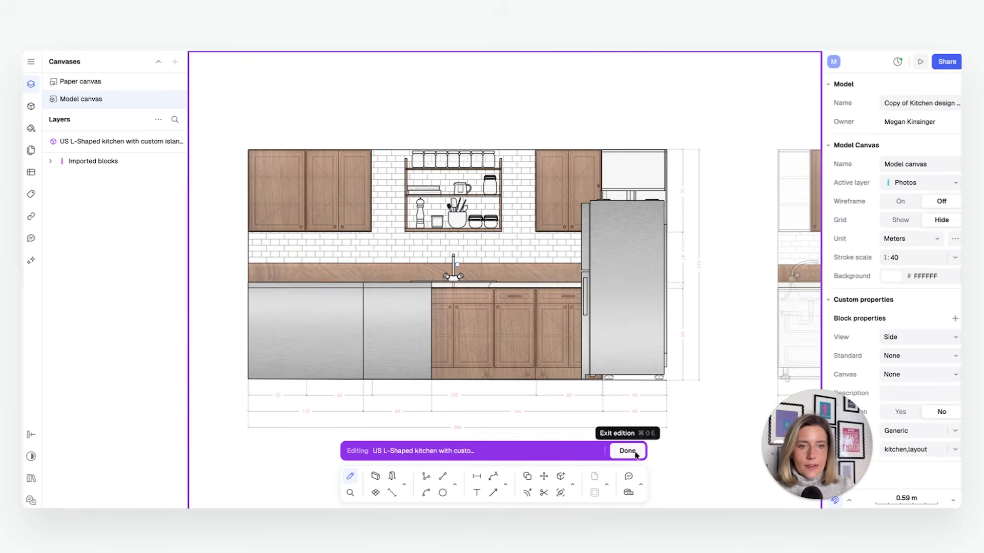
click(625, 451)
click(661, 413)
click(702, 418)
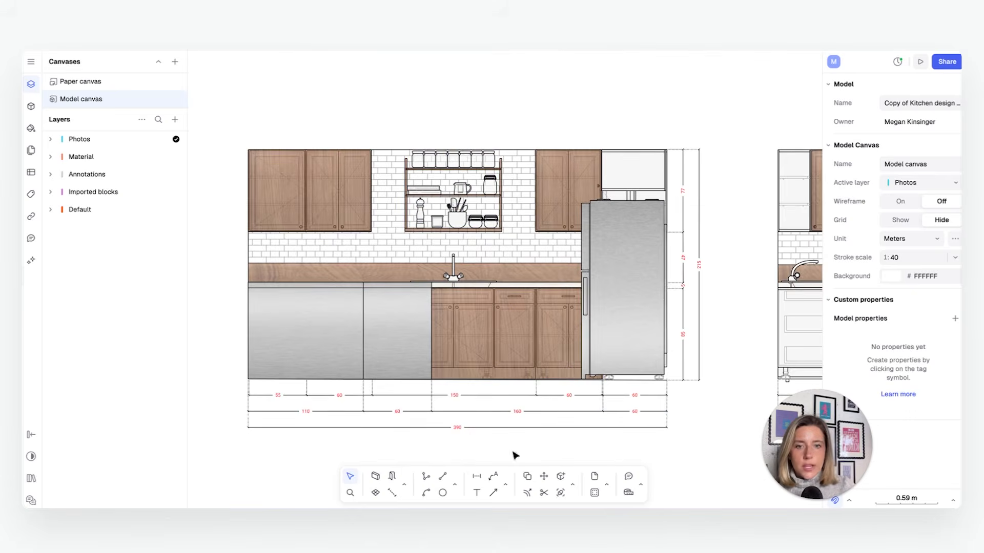
Dimension the countertop from its outer end to the refrigerator, placing the dimension below the existing dimension rows.
click(476, 479)
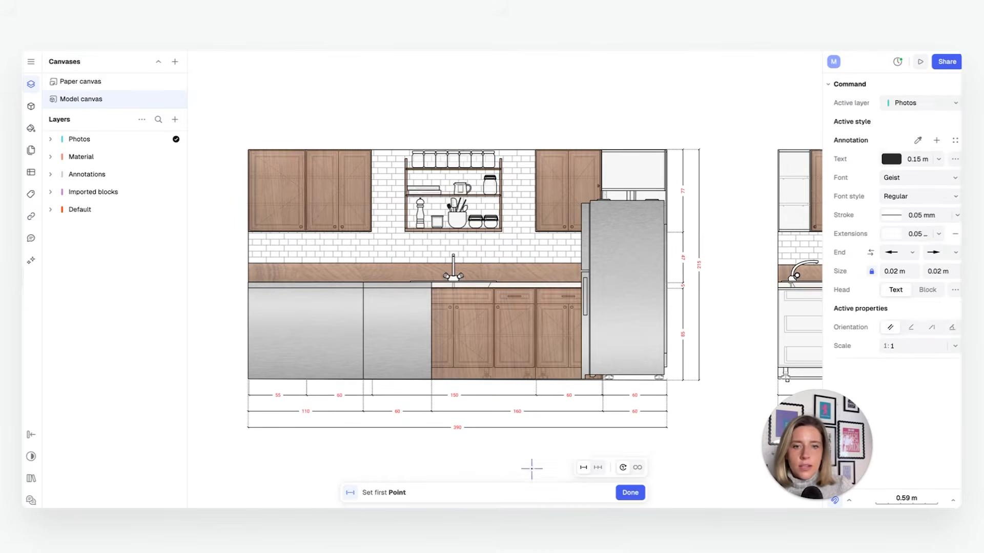
scroll(545, 329, left, 3)
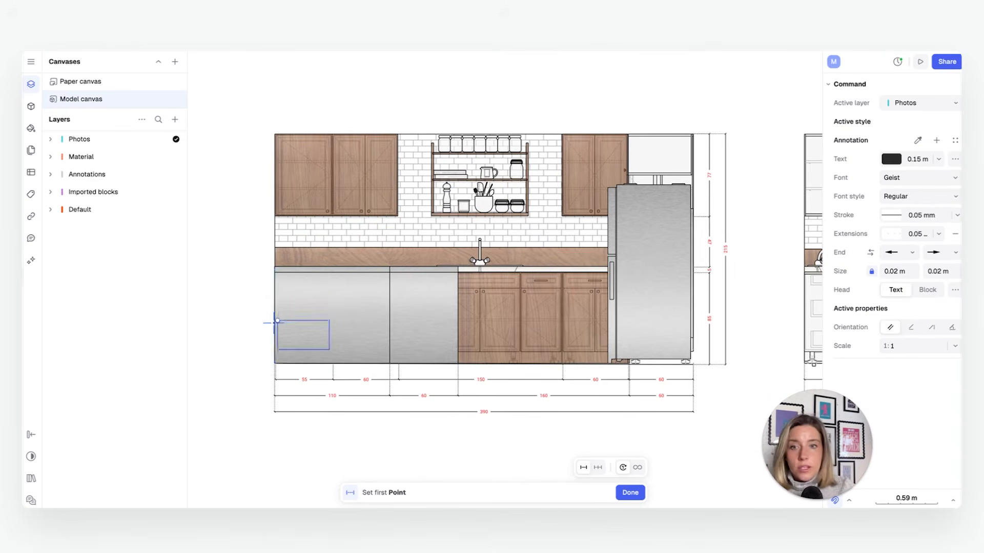
click(275, 266)
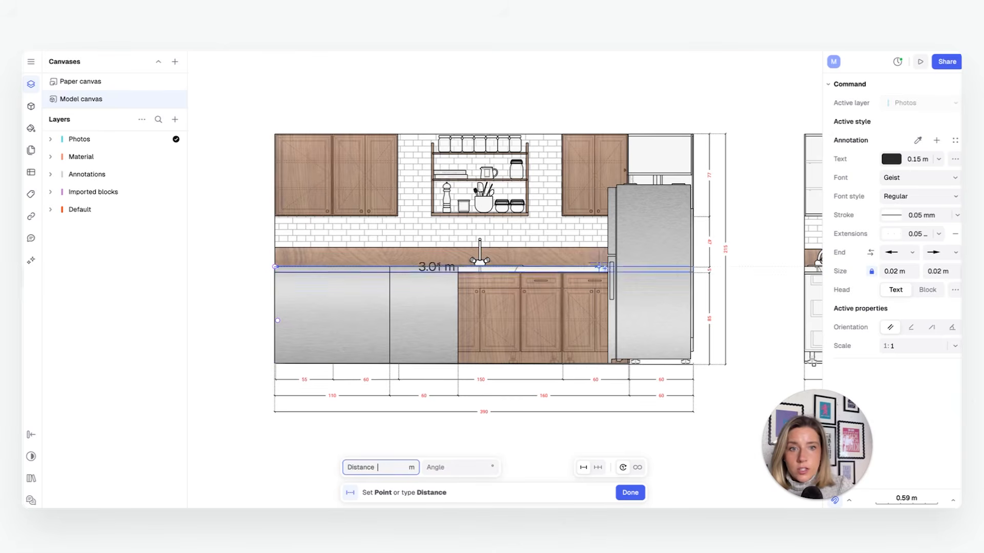
click(608, 266)
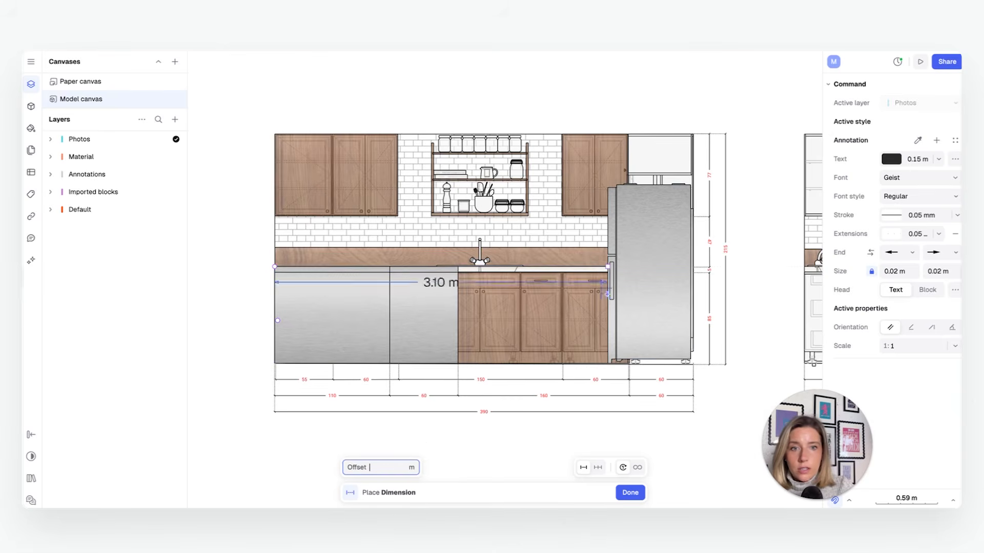
click(634, 434)
middle_drag(568, 421, 593, 361)
scroll(567, 362, up, 2)
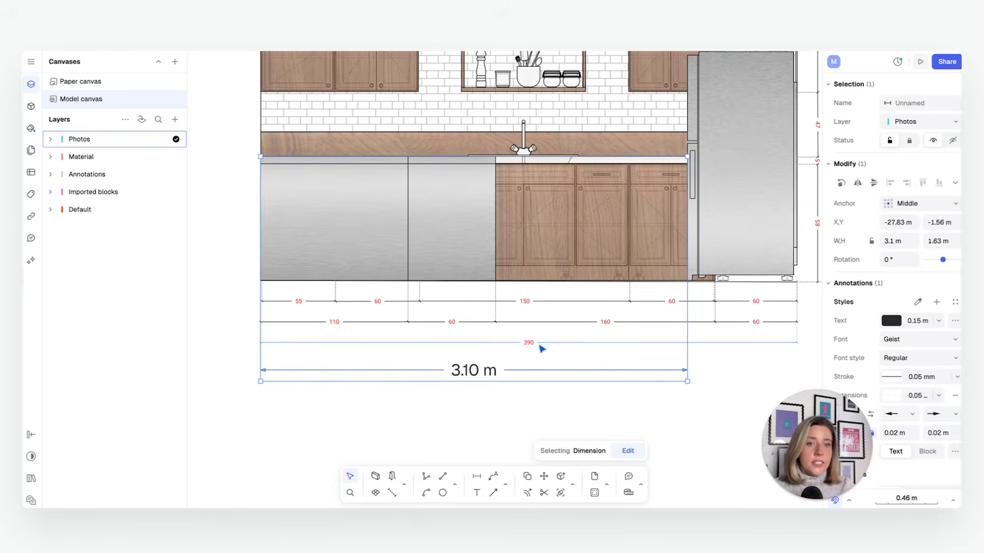
key(d)
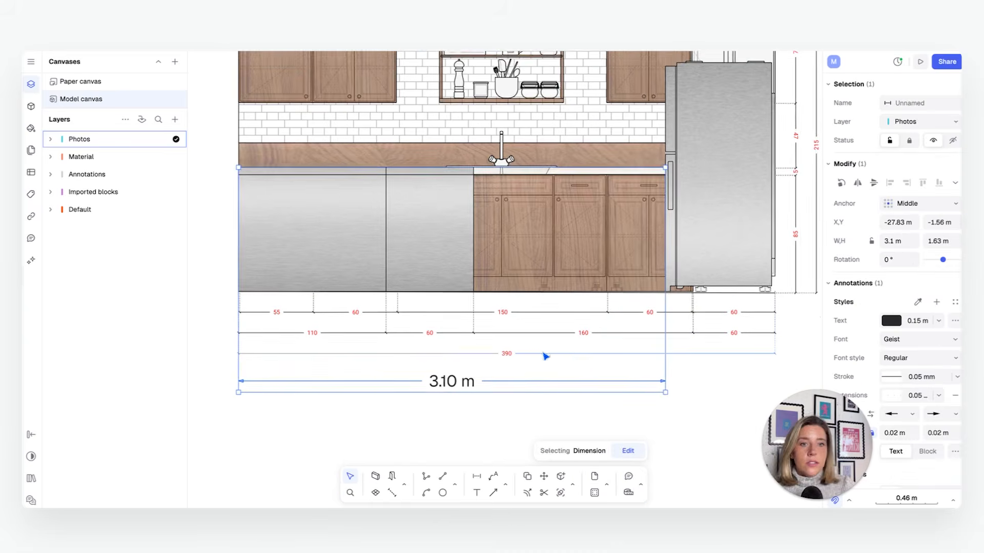
Set the new countertop dimension's font to Lexend and its text colour to red FF0000.
middle_drag(543, 353, 545, 378)
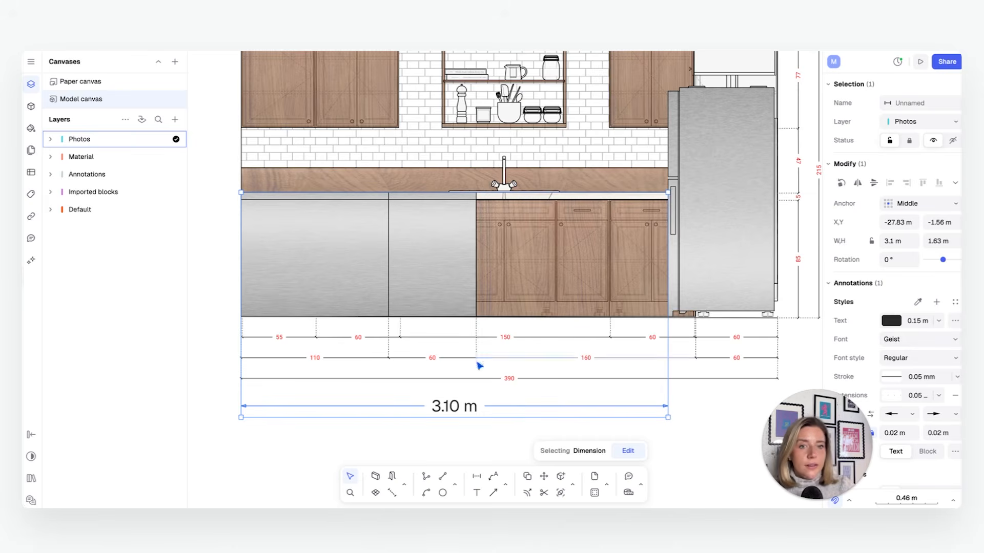
click(923, 340)
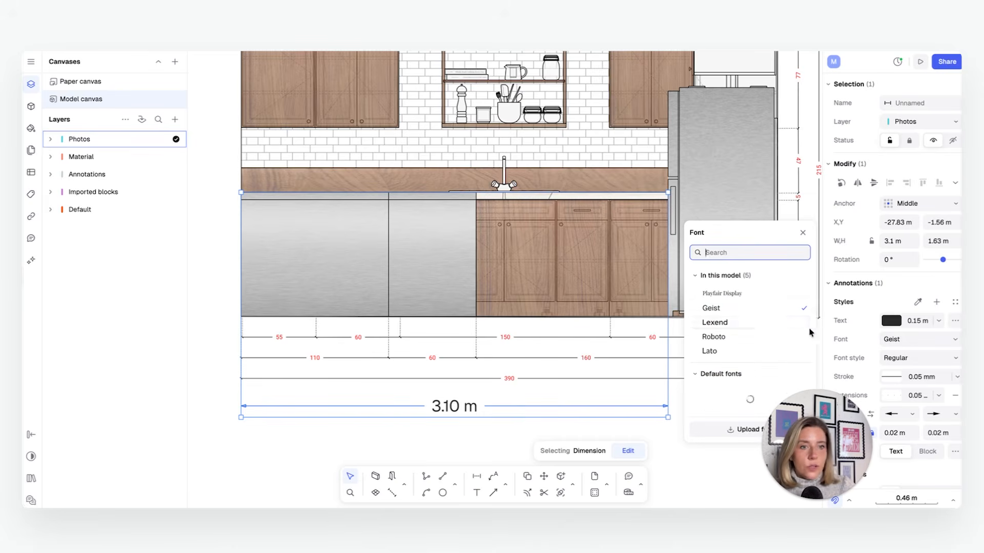
click(730, 323)
click(894, 322)
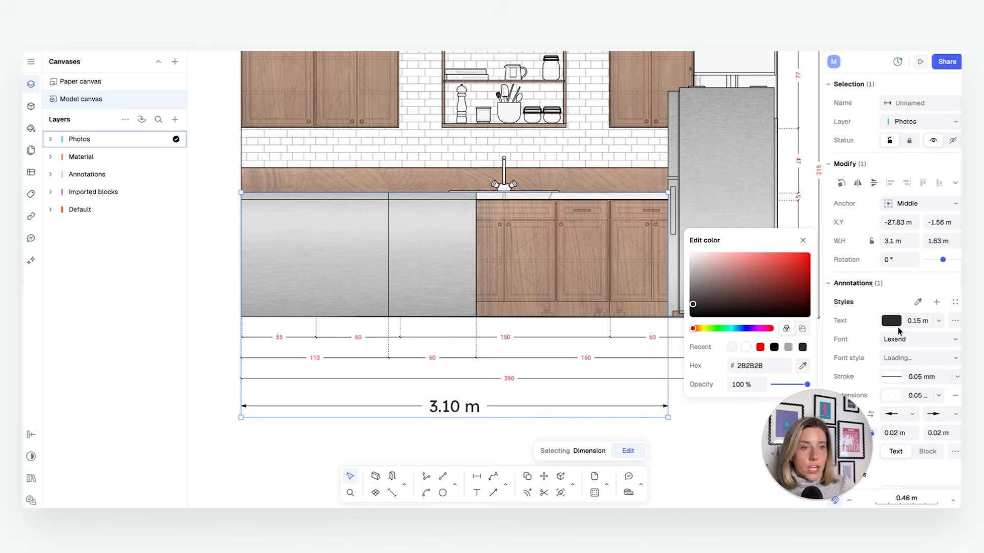
drag(780, 287, 827, 252)
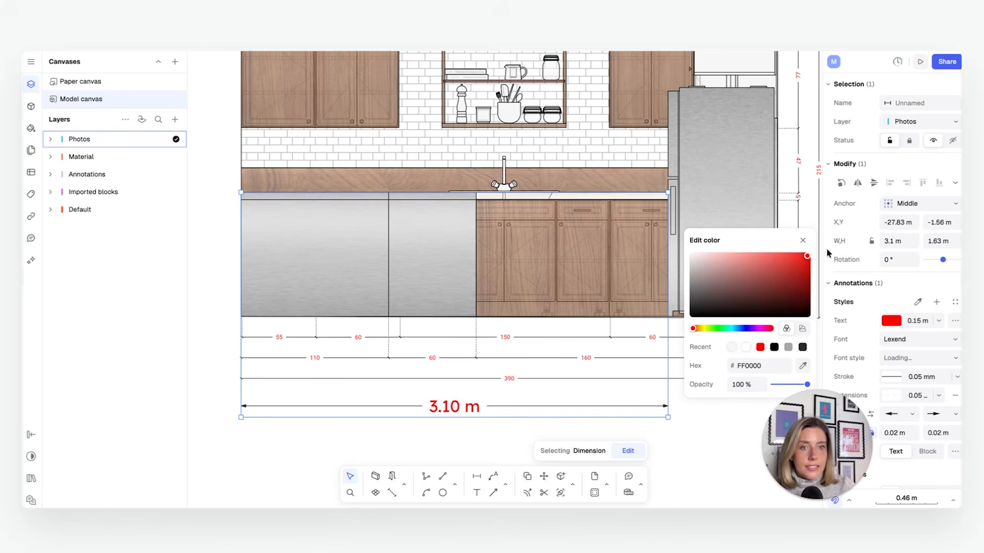
click(894, 339)
click(852, 283)
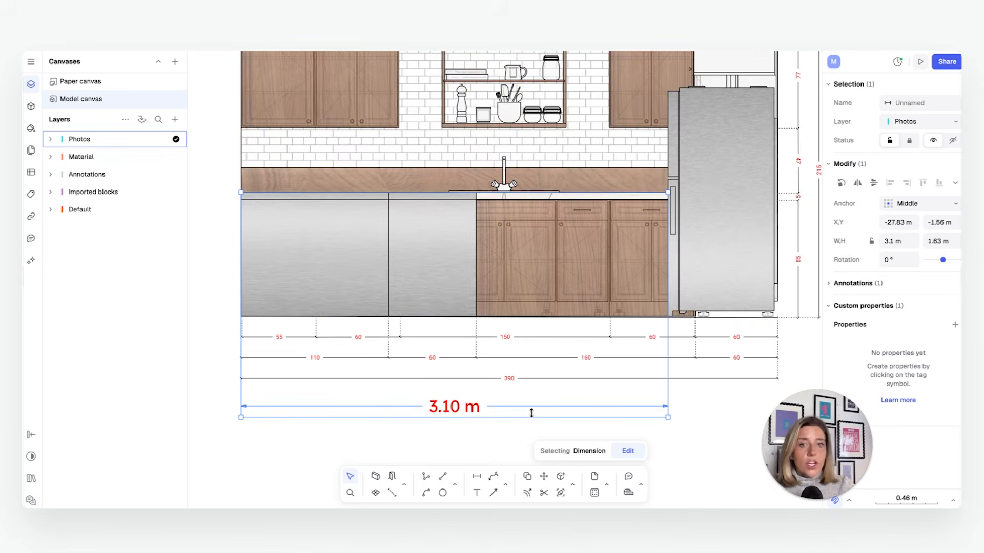
click(468, 433)
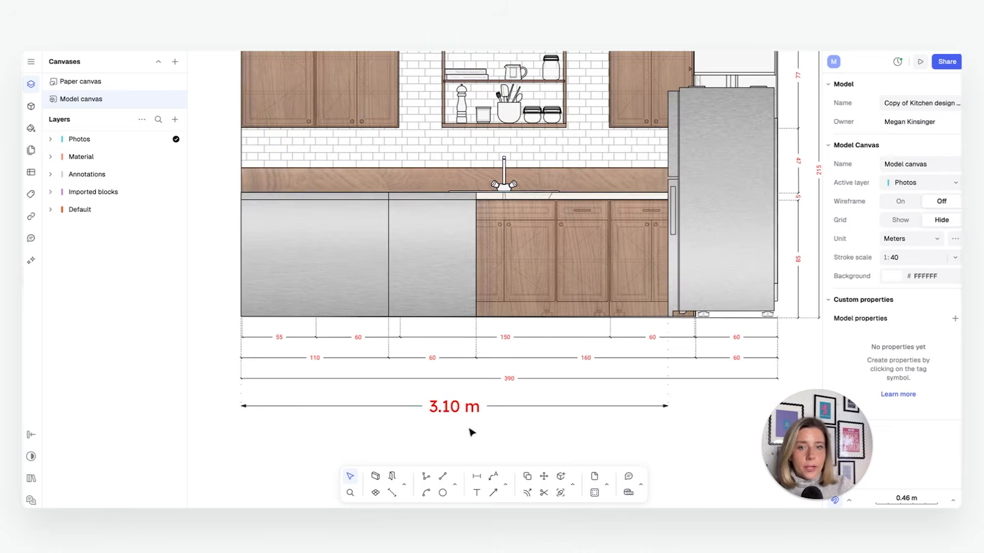
Copy the style of the existing 160 dimension onto the new countertop dimension with the style picker.
click(459, 416)
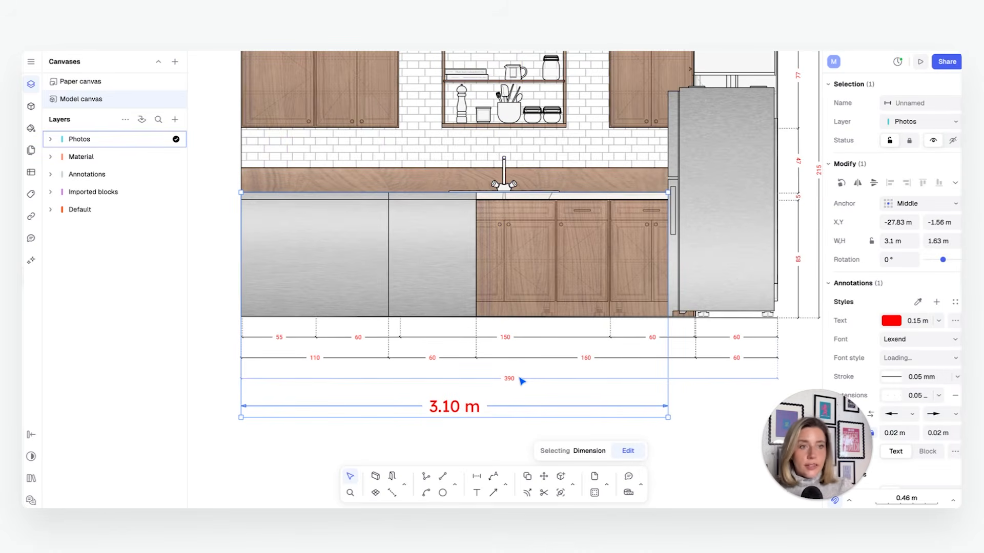
click(918, 302)
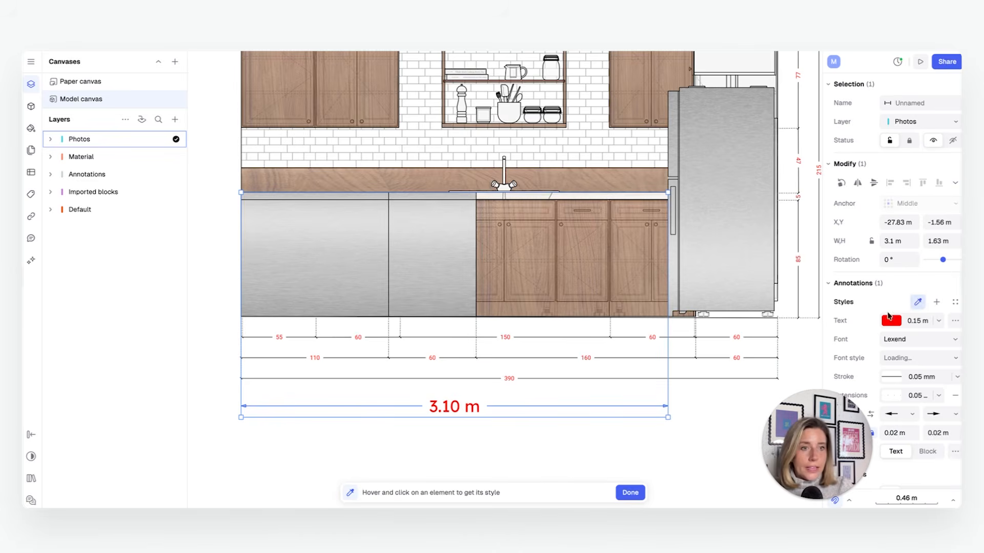
click(588, 357)
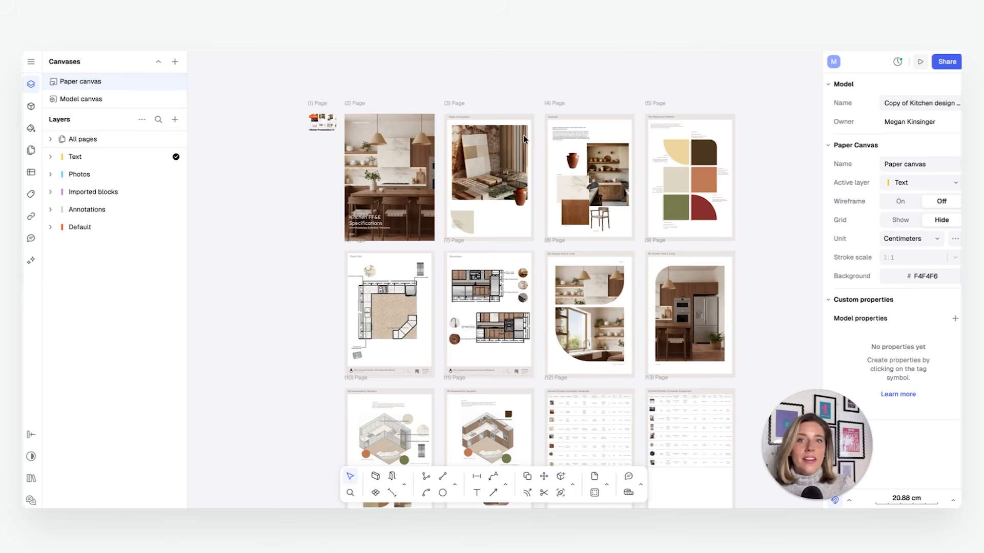
Examine the Elevations page on the paper canvas, including its elevation views, labels and circular reference images.
scroll(540, 128, down, 2)
scroll(489, 238, up, 5)
scroll(586, 226, up, 8)
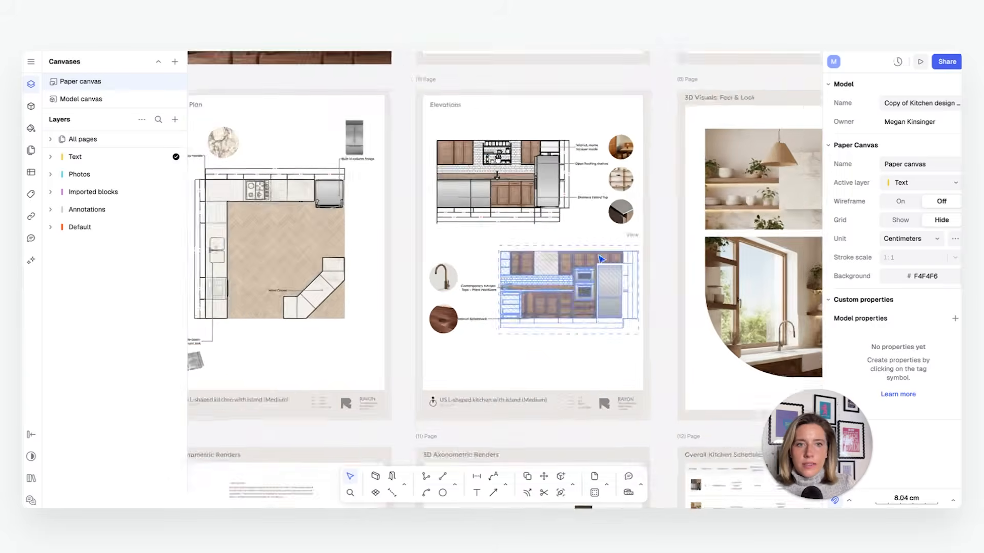
scroll(583, 221, up, 1)
middle_drag(583, 222, 567, 272)
scroll(576, 261, up, 1)
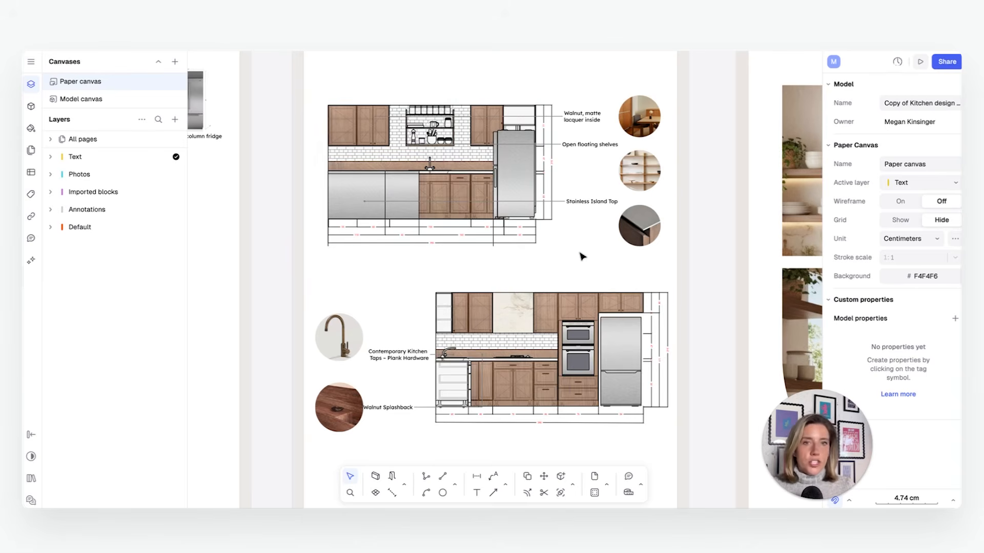
click(330, 334)
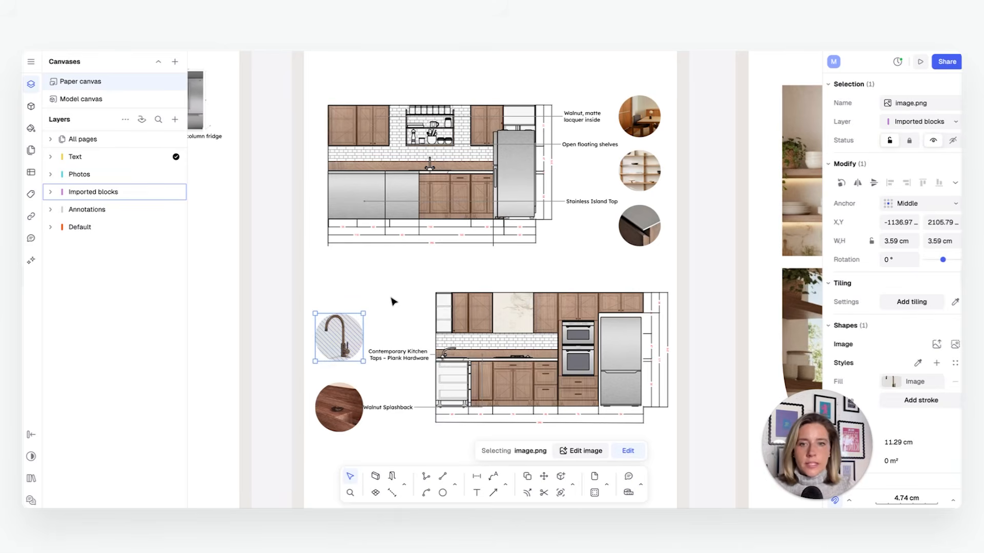
click(393, 303)
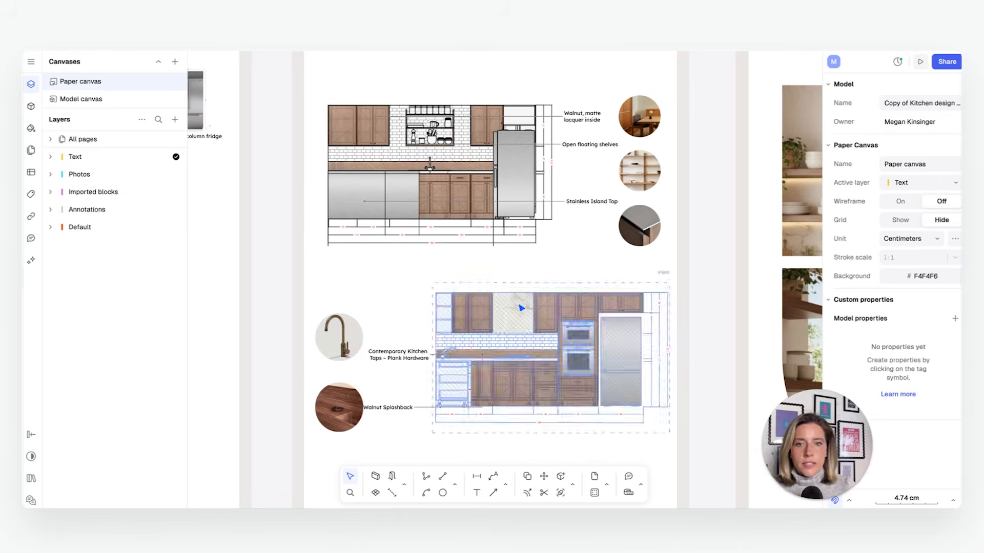
click(639, 234)
click(494, 277)
scroll(549, 288, down, 2)
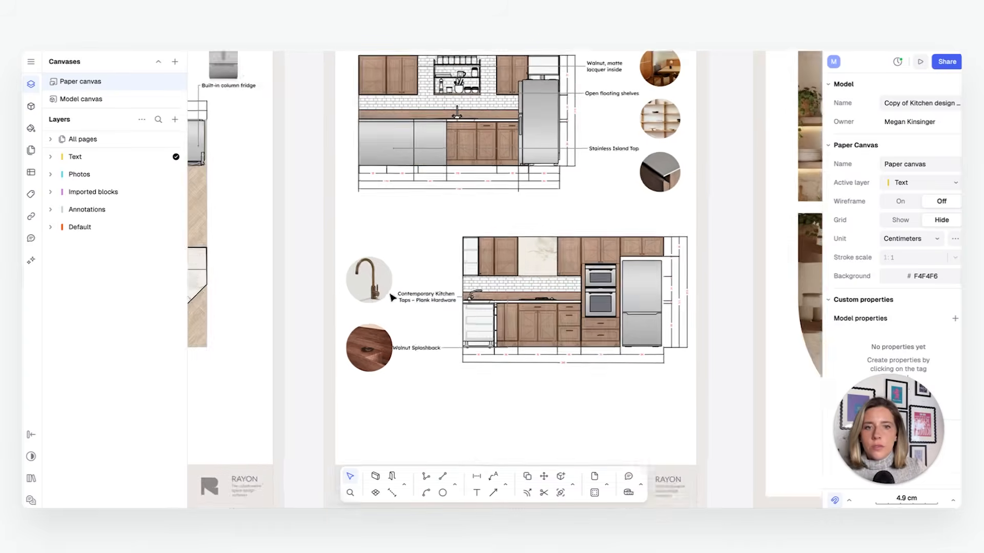
Delete the circular faucet image beside the Contemporary Kitchen Taps label.
scroll(389, 296, up, 1)
click(370, 290)
scroll(328, 306, up, 2)
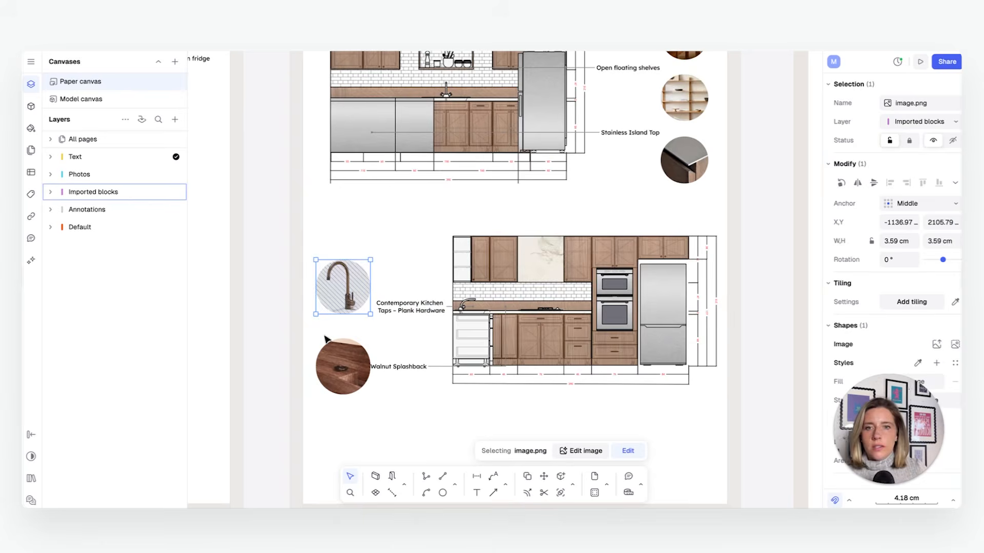
key(Delete)
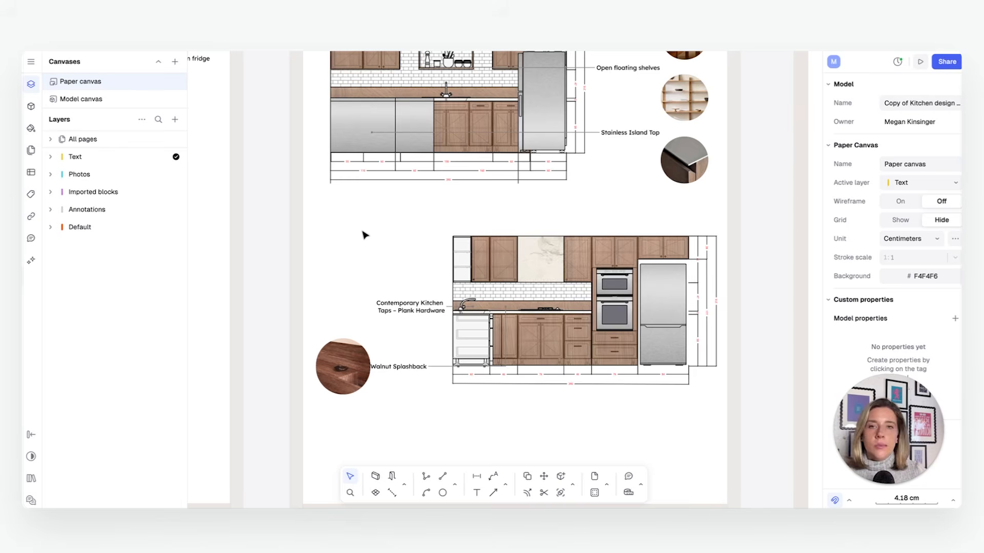
Switch to the Google faucet results, copy the Brizo Luxe Gold 63043LF image, and paste it onto the Elevations page in Rayon.
click(435, 90)
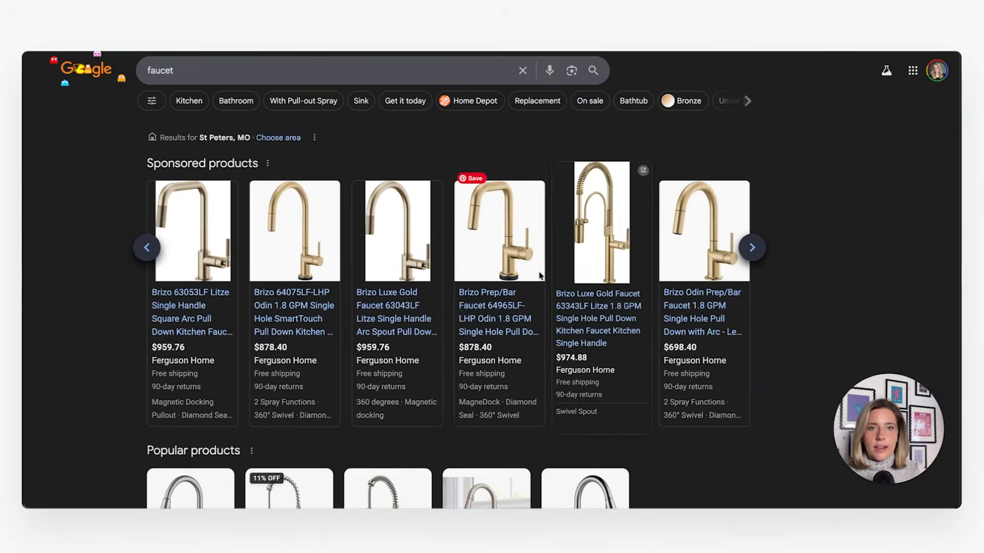
right_click(395, 232)
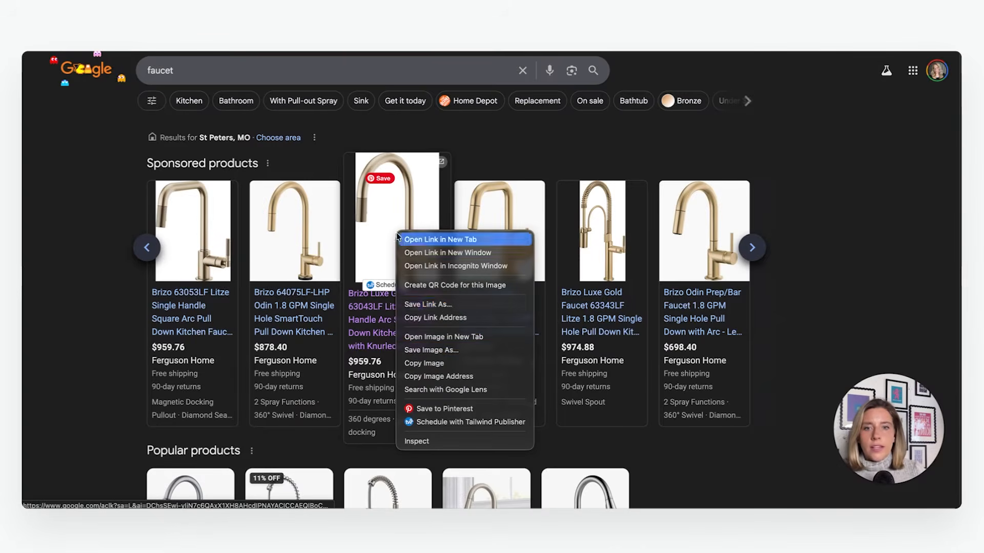
click(436, 364)
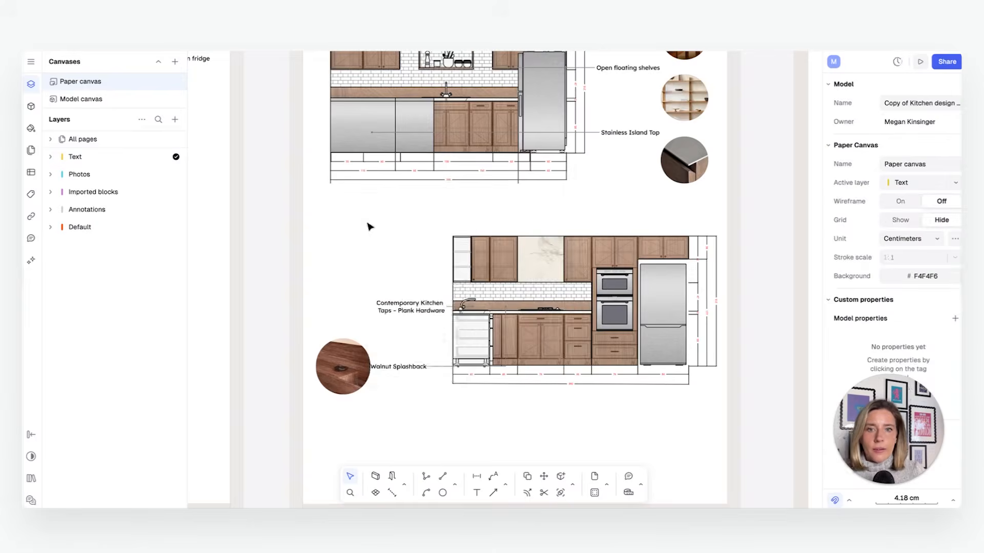
right_click(367, 224)
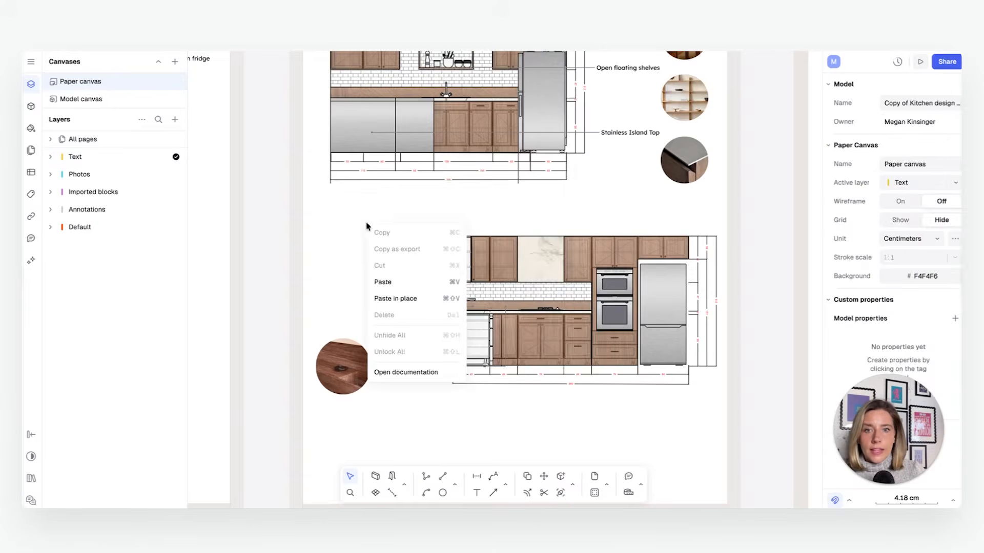
click(391, 283)
Scale the pasted faucet image to about 3.57 by 5.56 cm and place it above the walnut splashback image.
drag(448, 374, 421, 270)
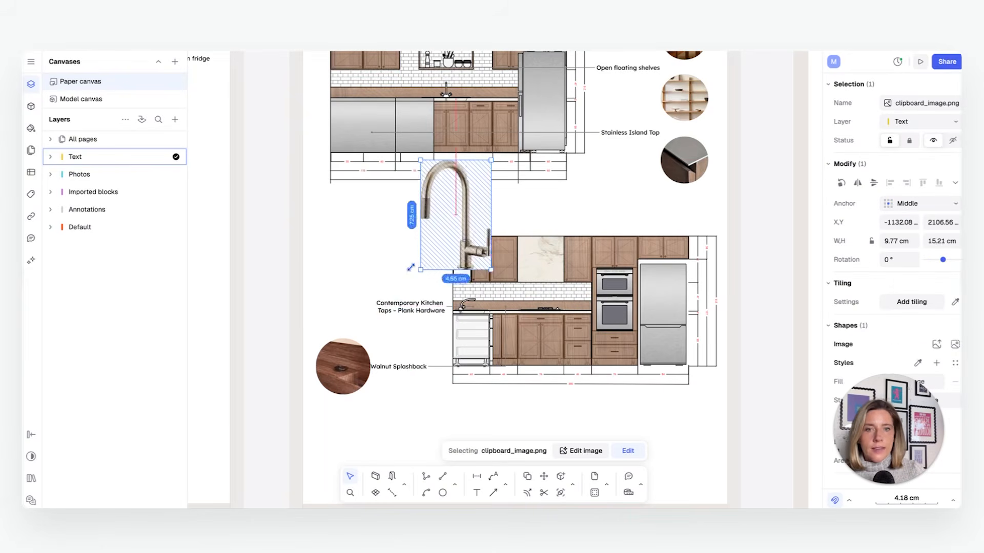
drag(454, 241, 363, 278)
drag(329, 306, 342, 283)
drag(378, 247, 350, 293)
click(400, 249)
click(350, 284)
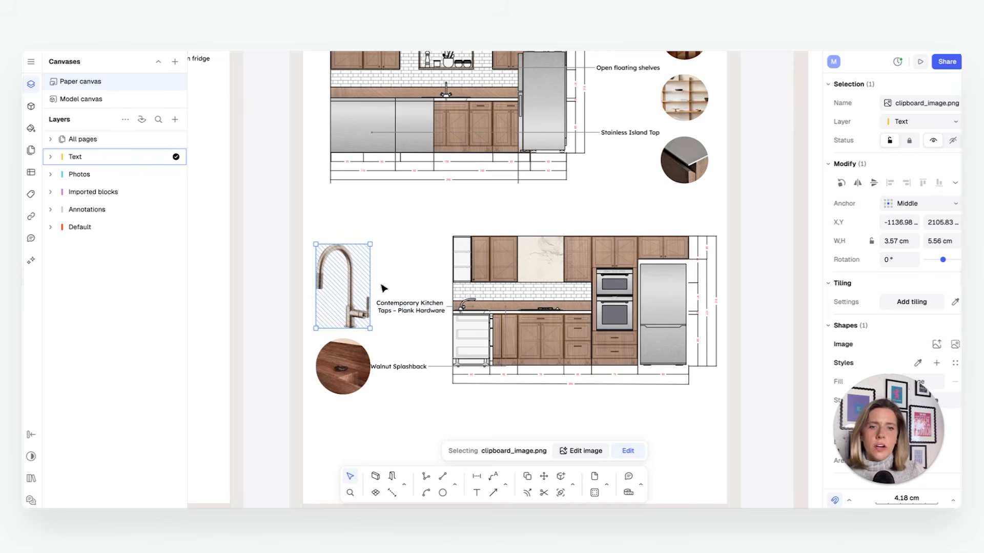
Remove the faucet image's background and upscale the image.
click(580, 452)
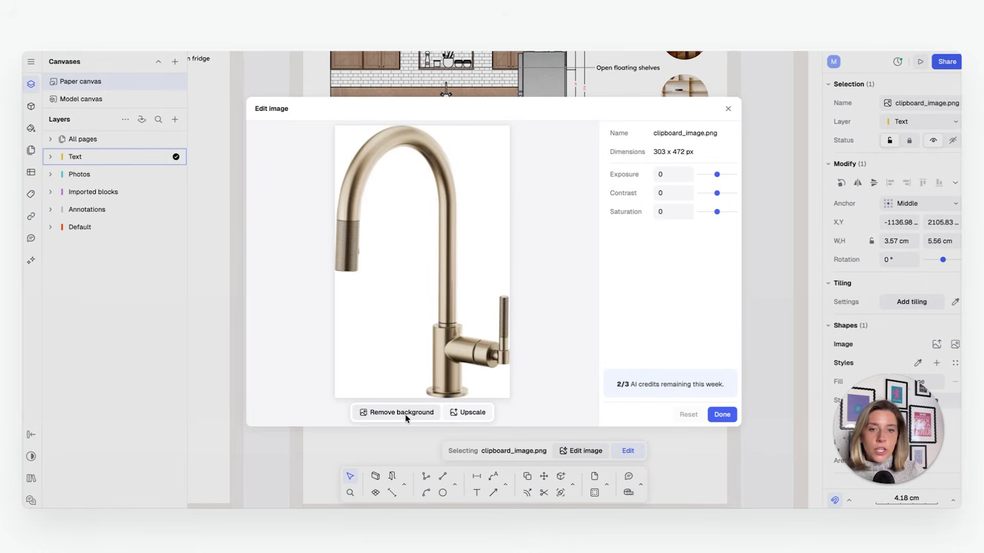
click(406, 419)
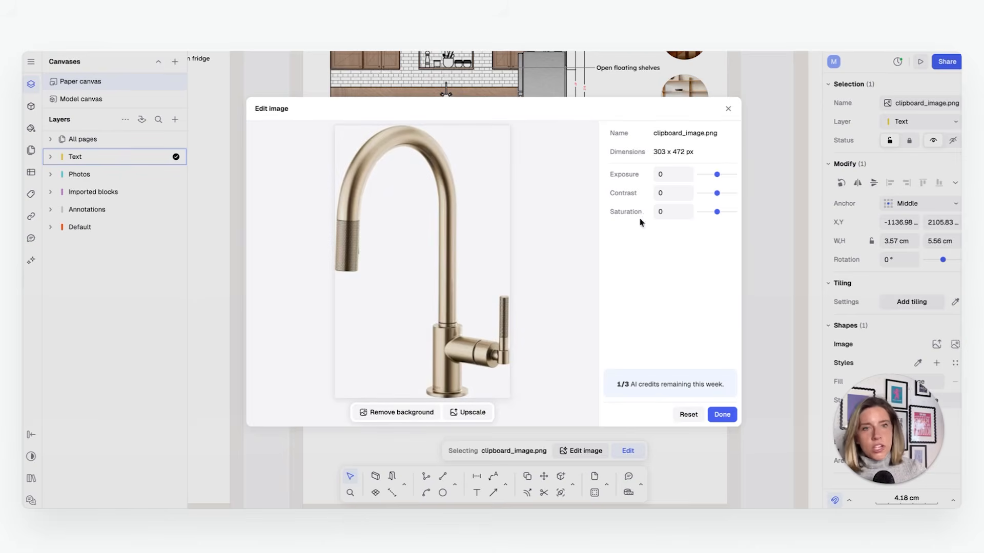
click(484, 414)
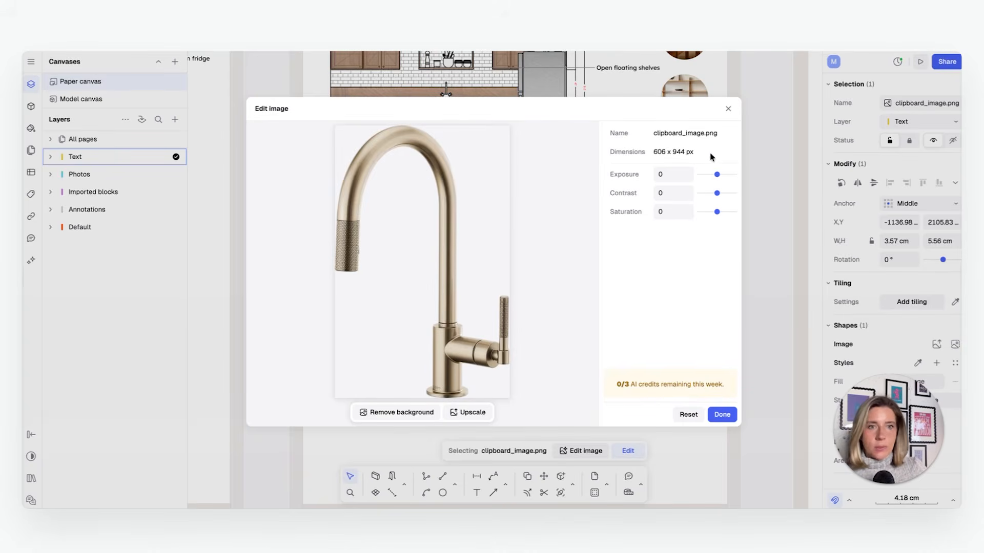
click(722, 415)
Shrink the faucet image to about 2.8 by 4.36 cm and position it beside the Contemporary Kitchen Taps label.
click(373, 227)
click(355, 282)
mouse_move(350, 279)
mouse_down()
mouse_move(378, 387)
mouse_move(378, 399)
mouse_move(362, 407)
mouse_move(373, 406)
mouse_move(357, 300)
mouse_move(345, 284)
mouse_up()
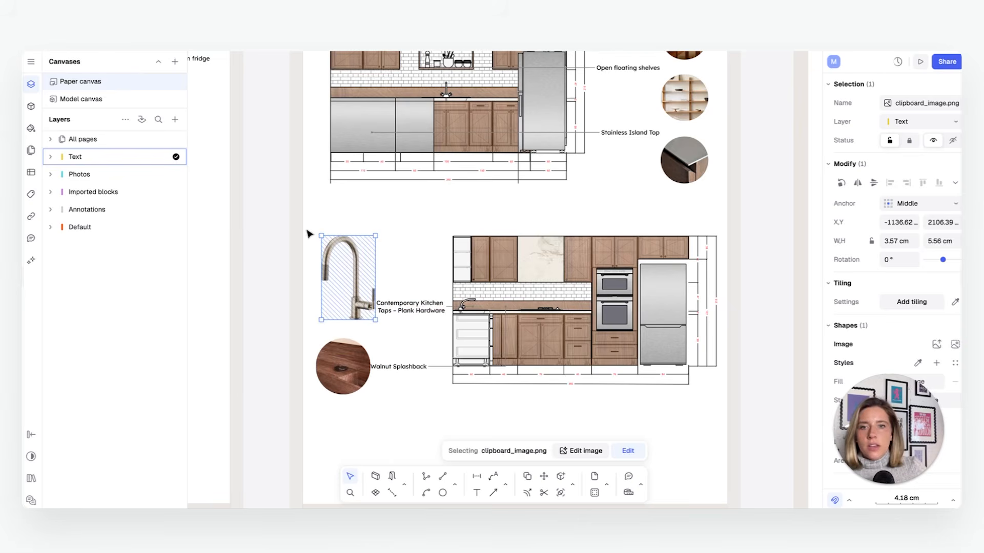
drag(322, 235, 341, 279)
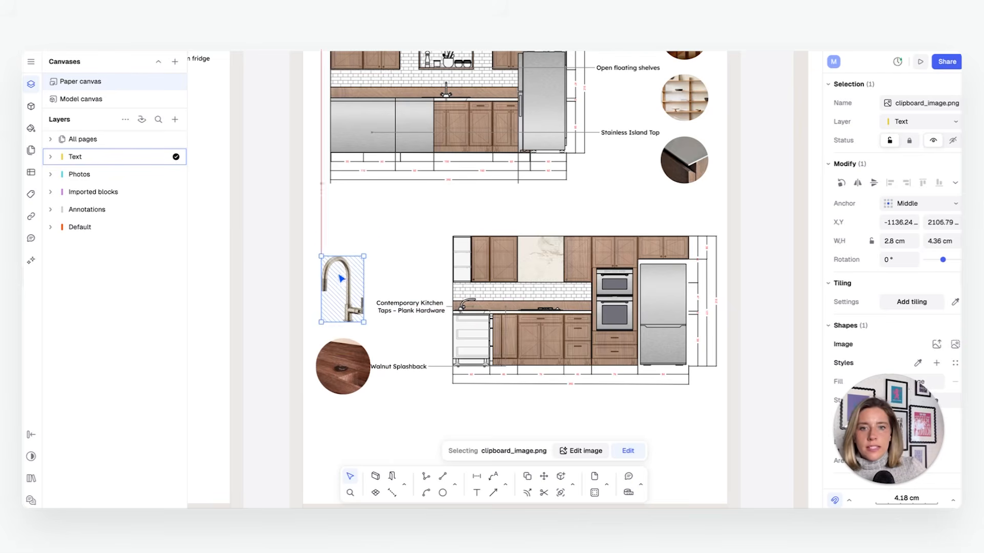
click(408, 340)
Draw a circle about 3.24 cm in diameter in the empty area below the Walnut Splashback label.
scroll(534, 289, down, 1)
scroll(534, 289, down, 1)
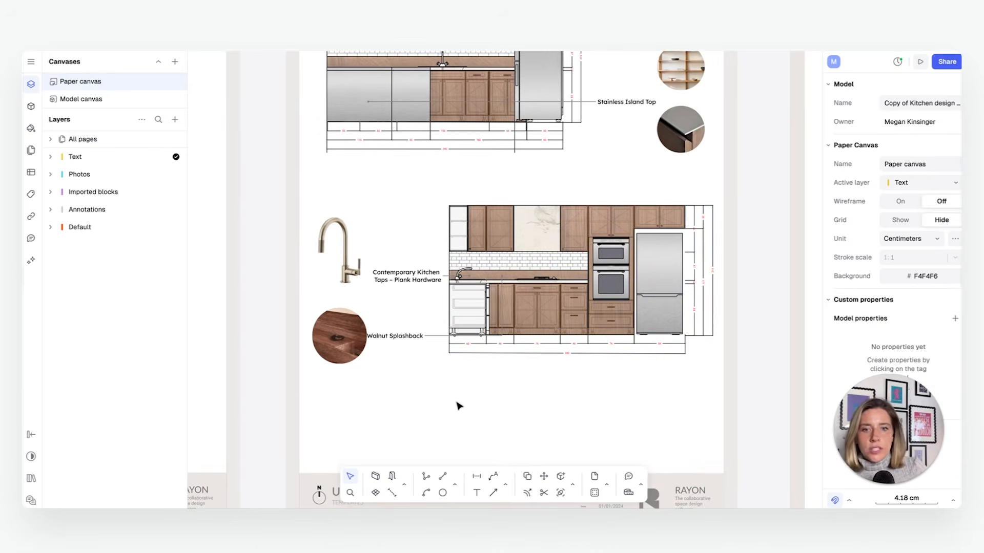
click(331, 351)
scroll(441, 347, up, 3)
scroll(441, 347, right, 2)
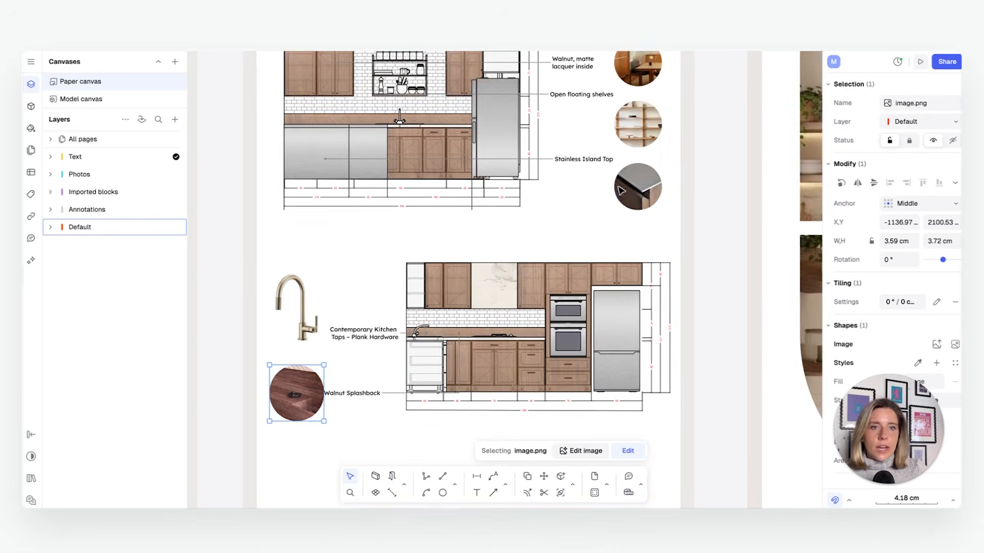
scroll(608, 257, down, 5)
scroll(609, 257, left, 2)
click(479, 391)
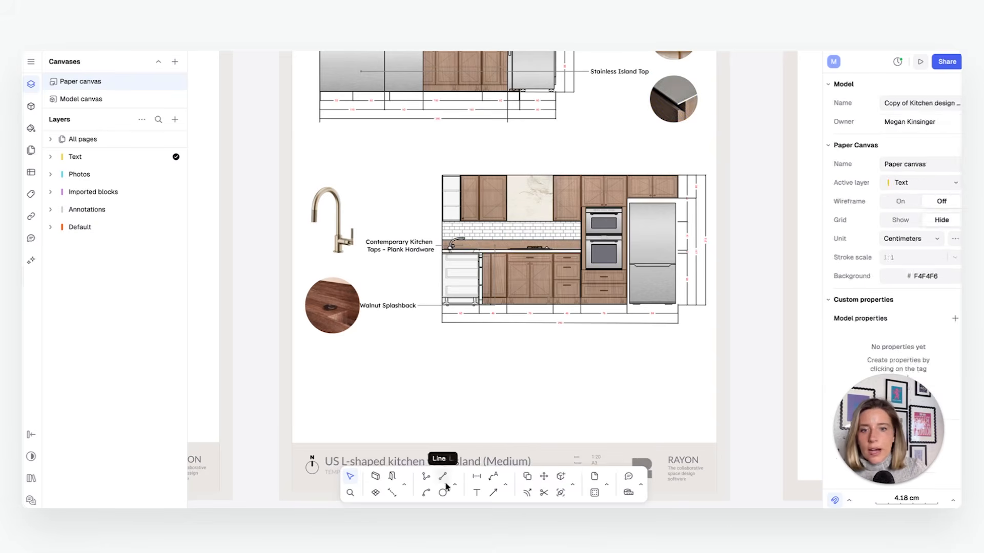
click(442, 492)
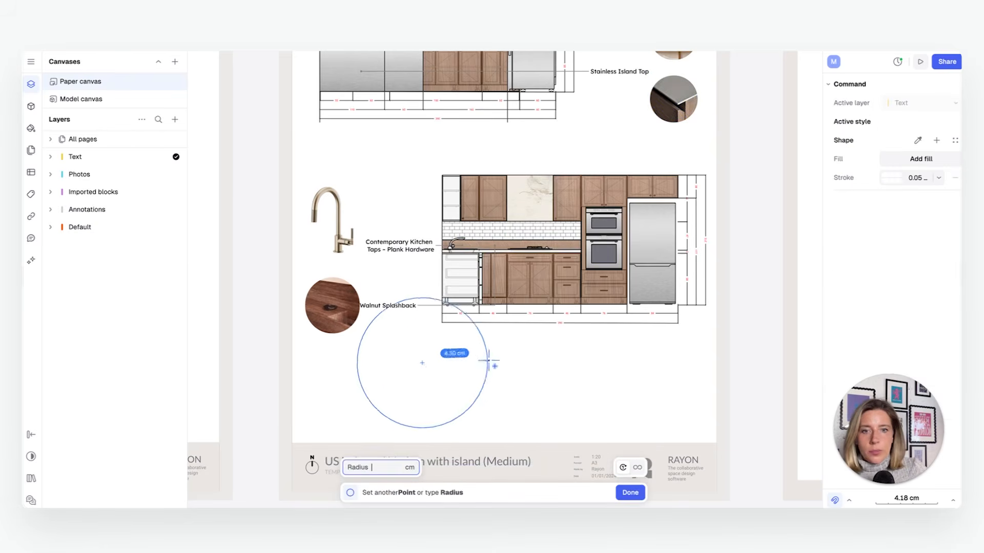
click(439, 380)
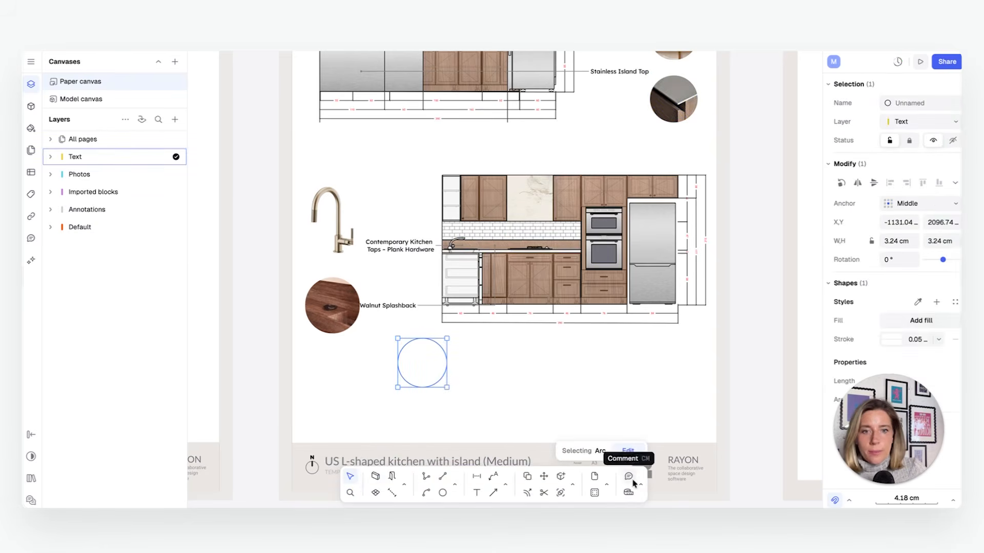
Add a fill to the new circle and set its type to image, keeping the placeholder picture.
click(930, 322)
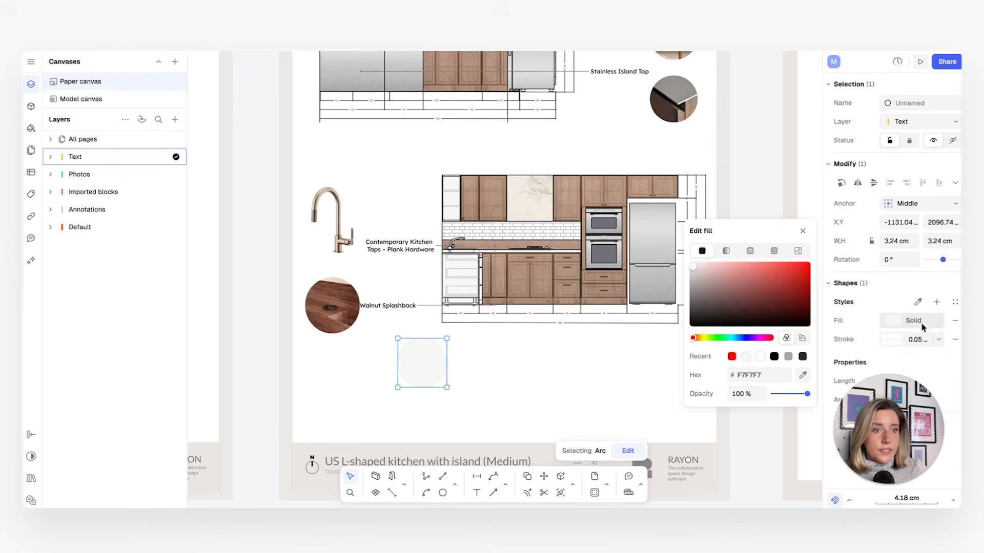
click(798, 250)
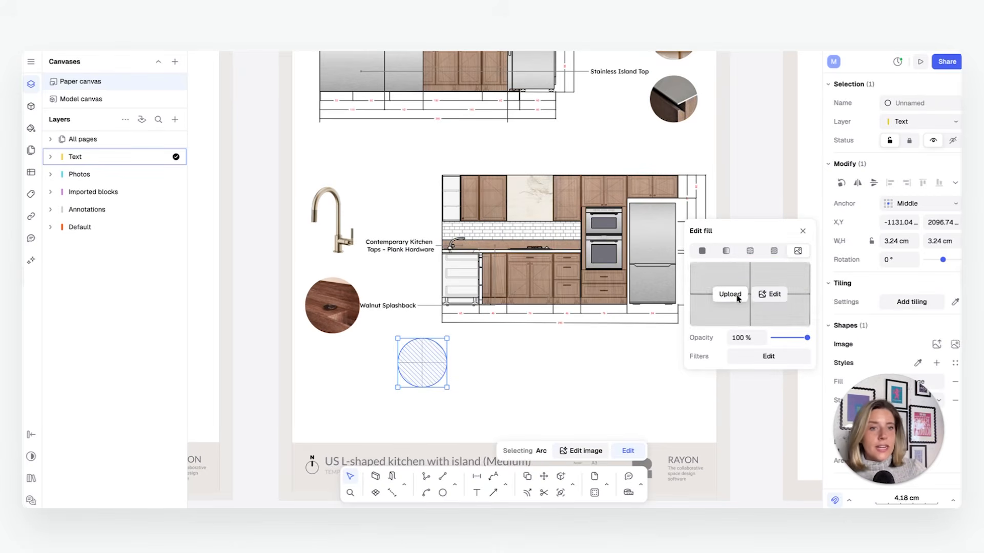
click(573, 348)
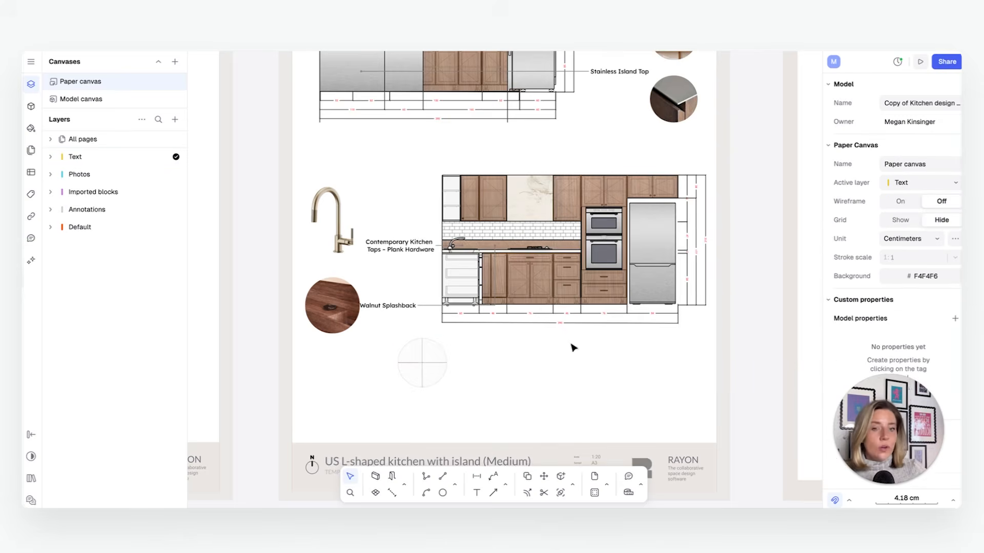
Delete the placeholder circle below the Walnut Splashback label and examine the two 3D Axonometric Renders pages.
click(427, 368)
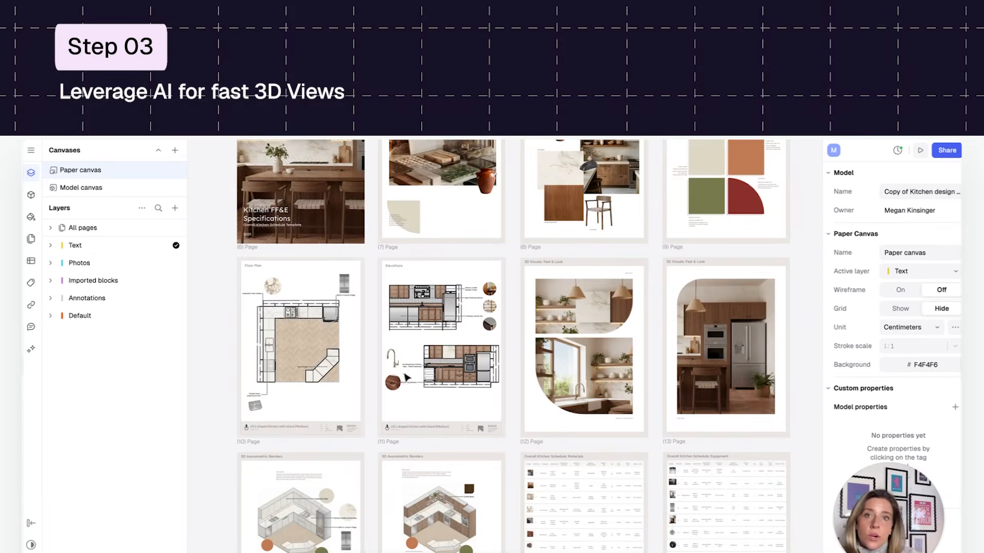
scroll(328, 343, down, 3)
scroll(449, 281, down, 3)
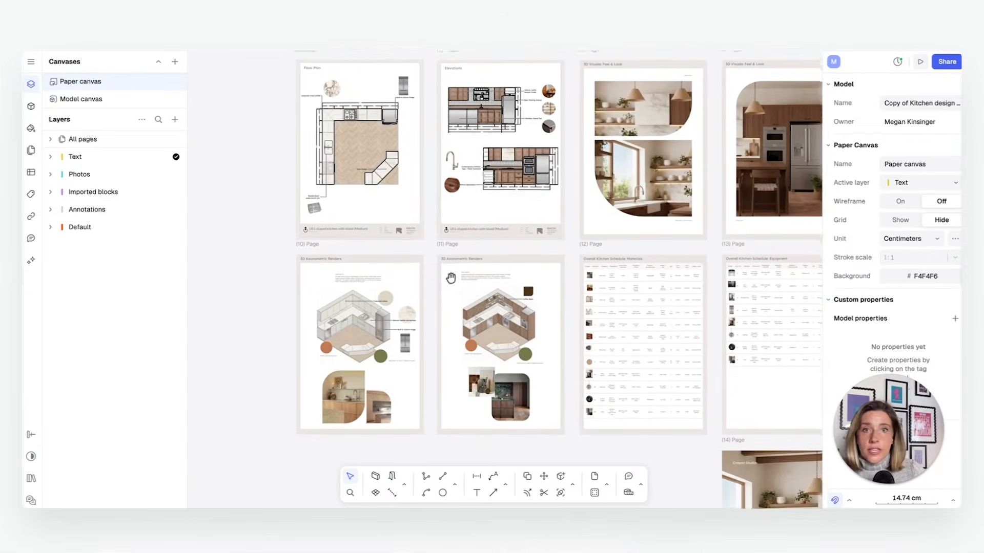
ctrl+scroll(422, 248, up, 2)
ctrl+scroll(419, 339, up, 3)
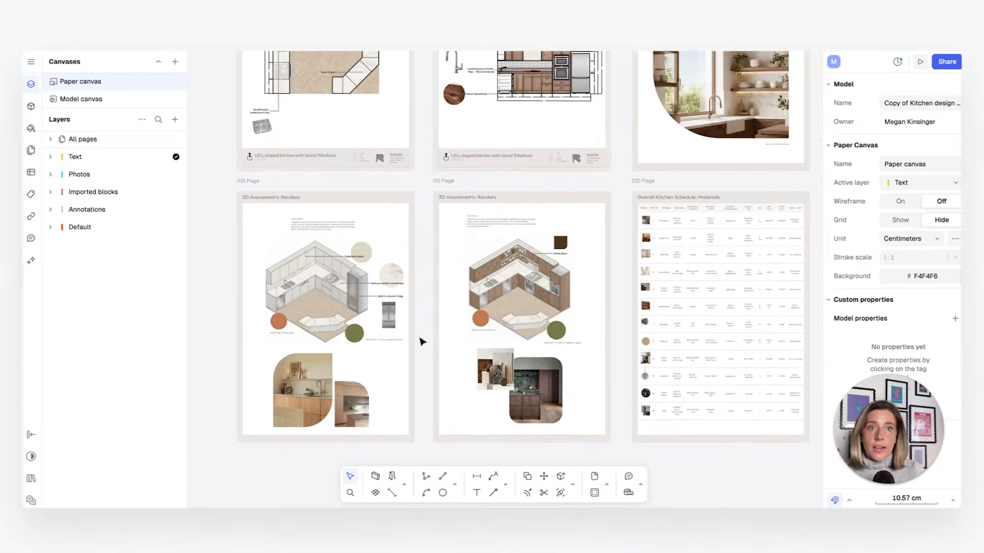
middle_drag(421, 337, 479, 287)
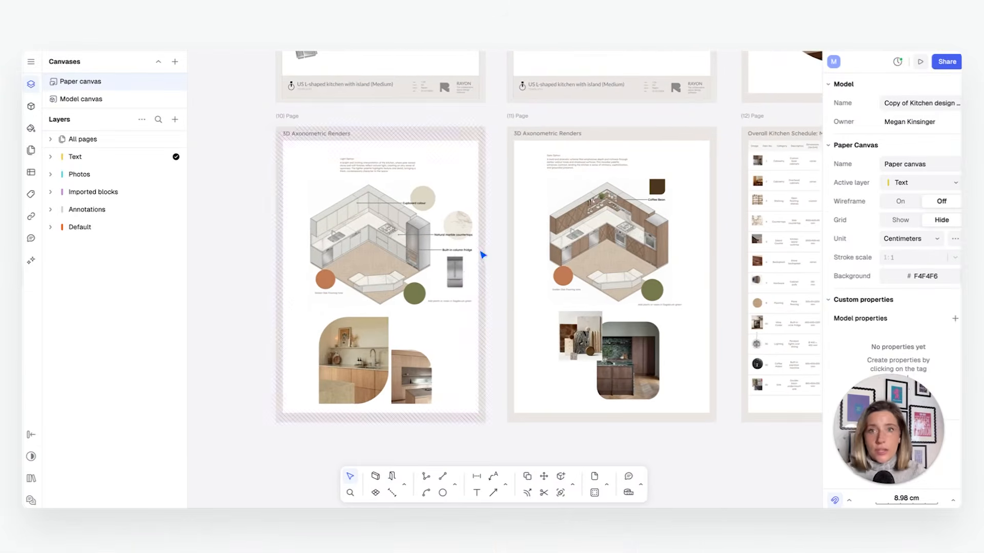
ctrl+scroll(502, 267, up, 2)
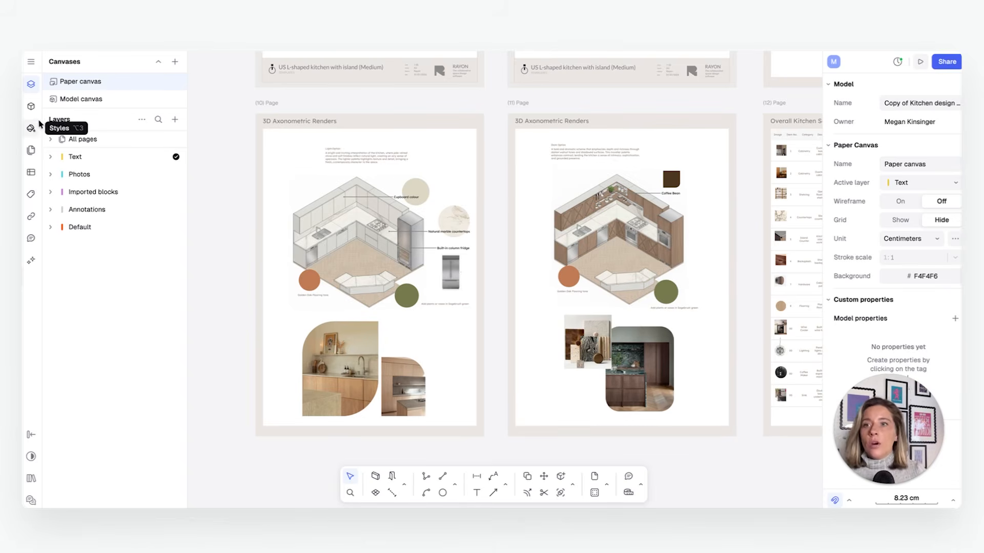
Switch to the Model canvas and open the Rayon AI assistant there.
click(31, 263)
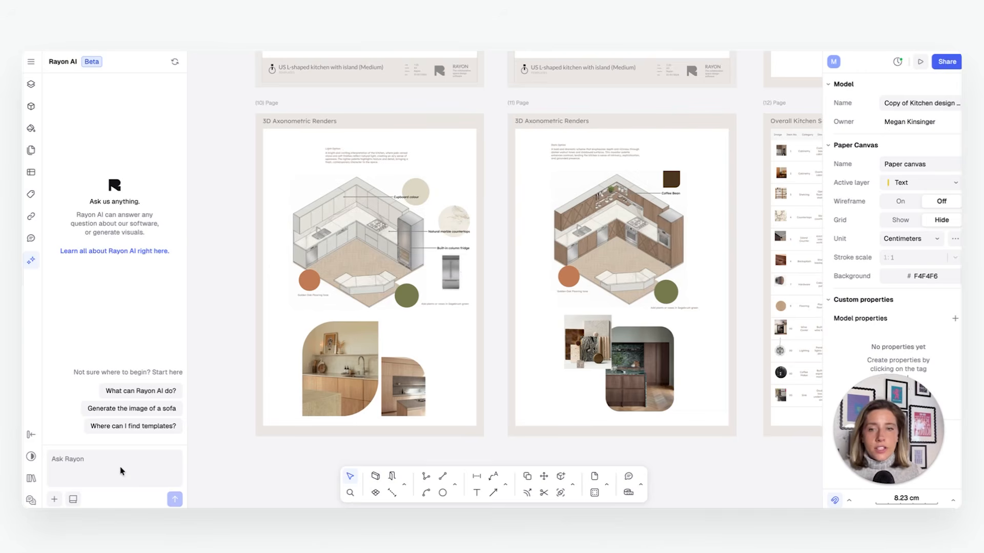
click(31, 84)
click(87, 99)
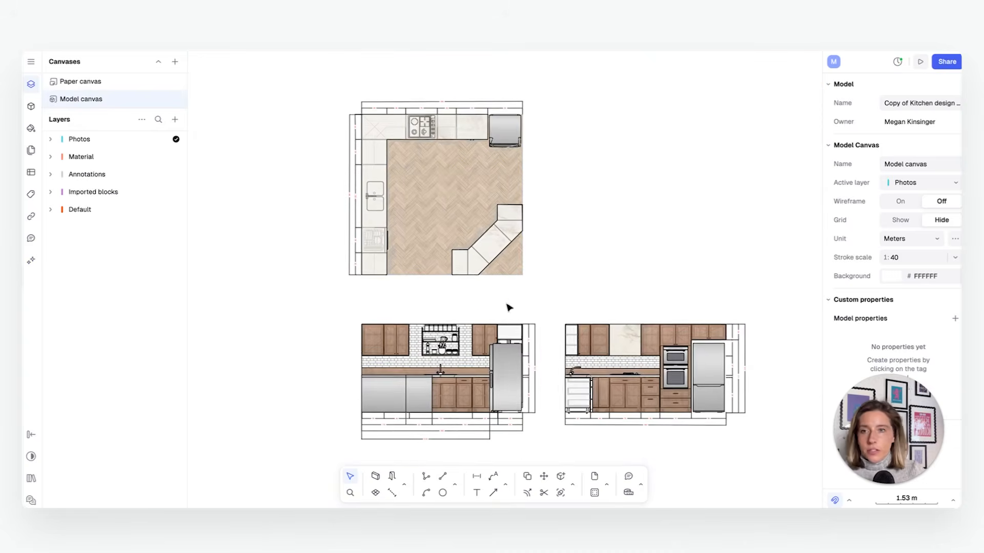
click(32, 261)
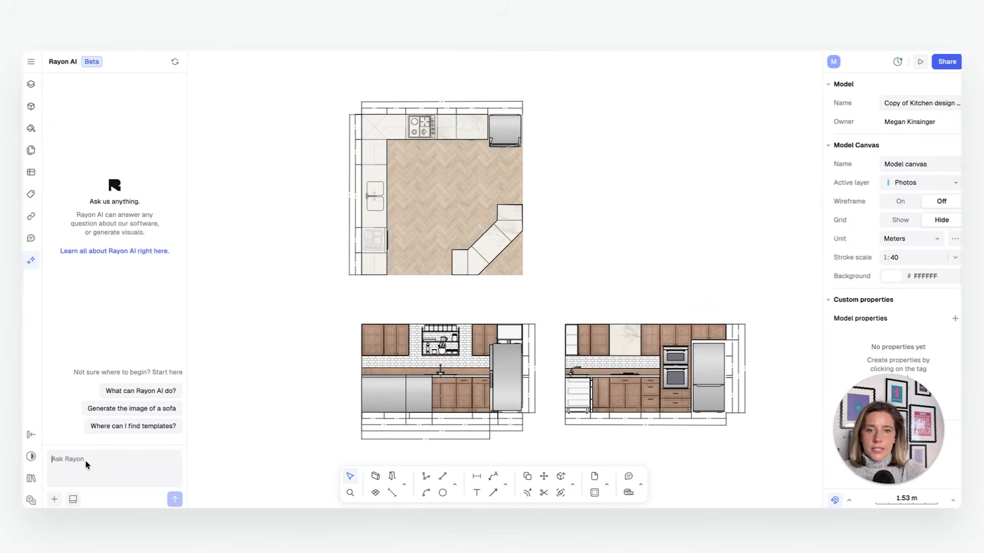
Write the AI prompt "create a 3d axonometric view from this floor plan and section. maintain style.".
text(create a 3d axonometric)
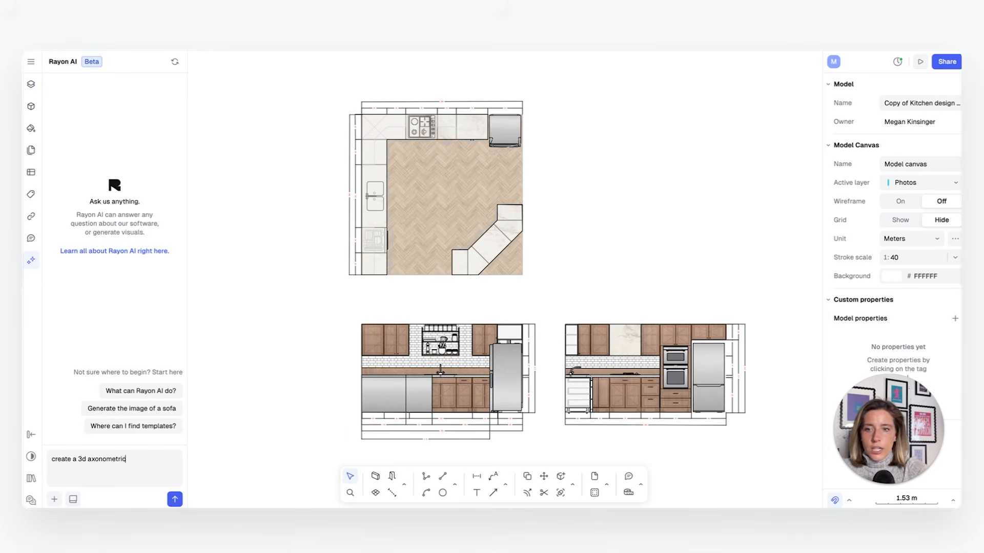
text( view from t)
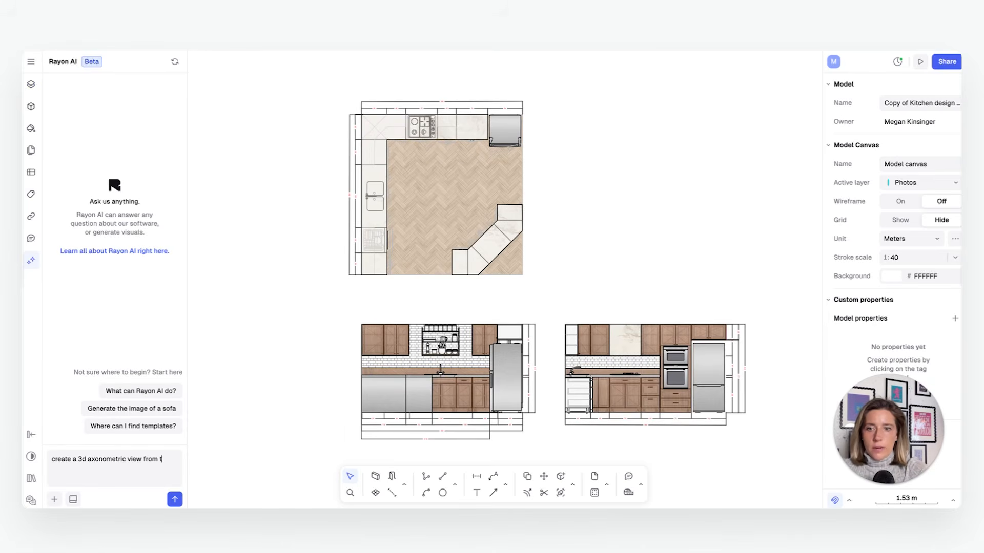
text(his floor plan and section. maintain)
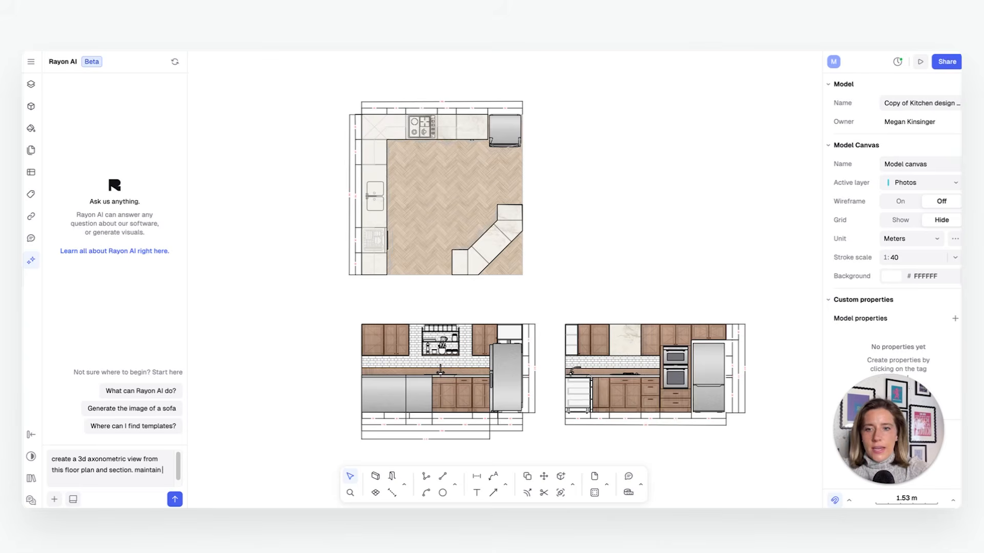
text(style.)
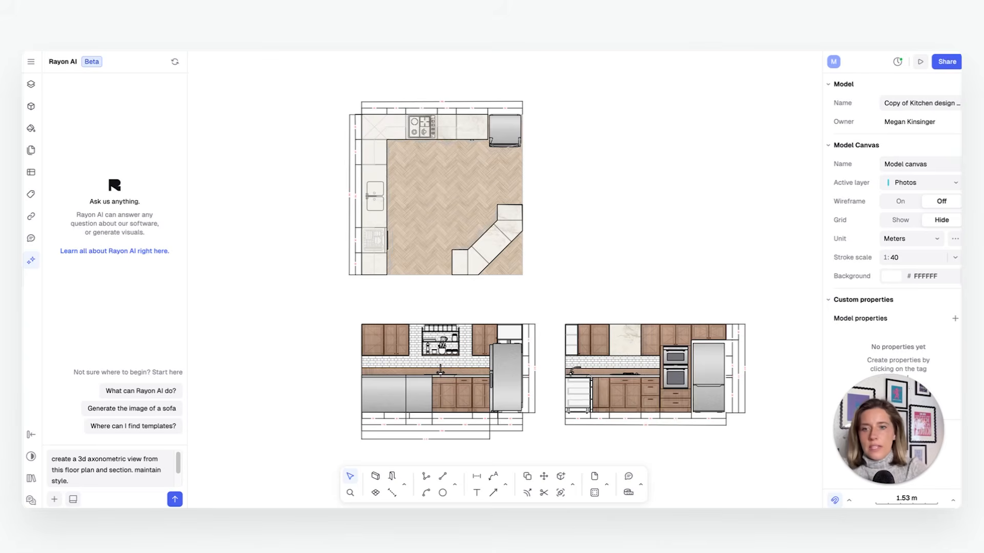
Attach a canvas capture framing the floor plan and both elevations to the prompt and submit it.
click(54, 503)
click(66, 479)
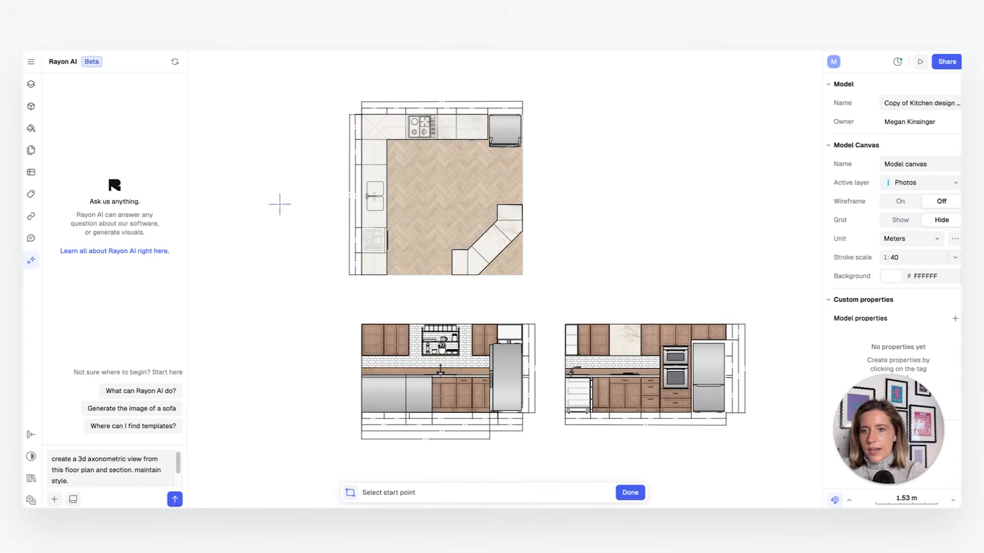
click(299, 92)
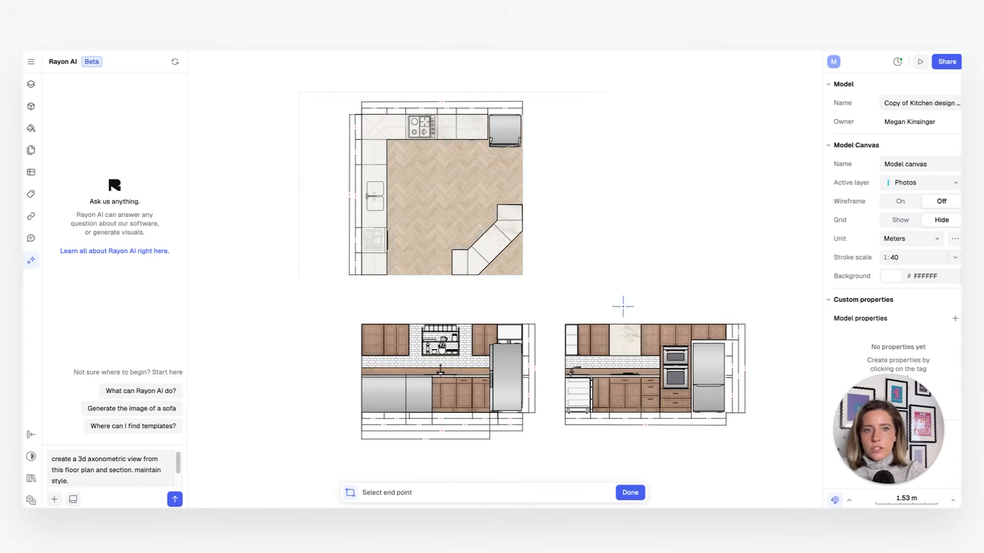
click(777, 451)
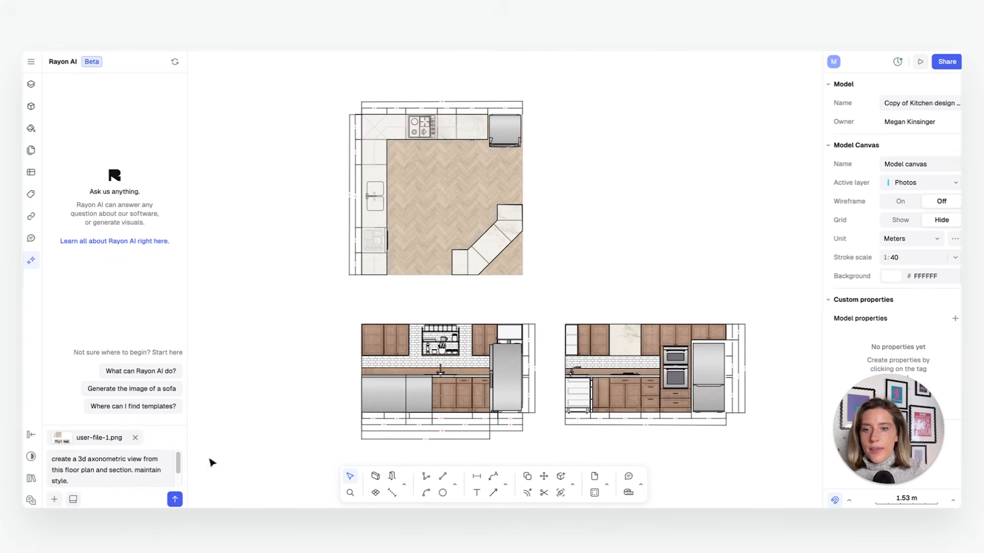
click(175, 500)
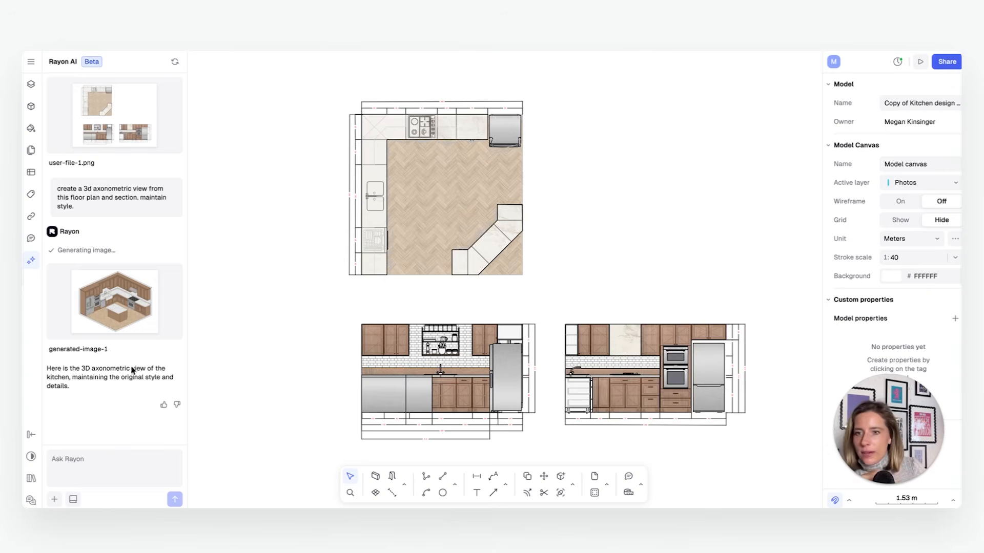
Insert the generated axonometric image into the canvas and place it beside the floor plan, above the elevation with the double oven.
click(149, 351)
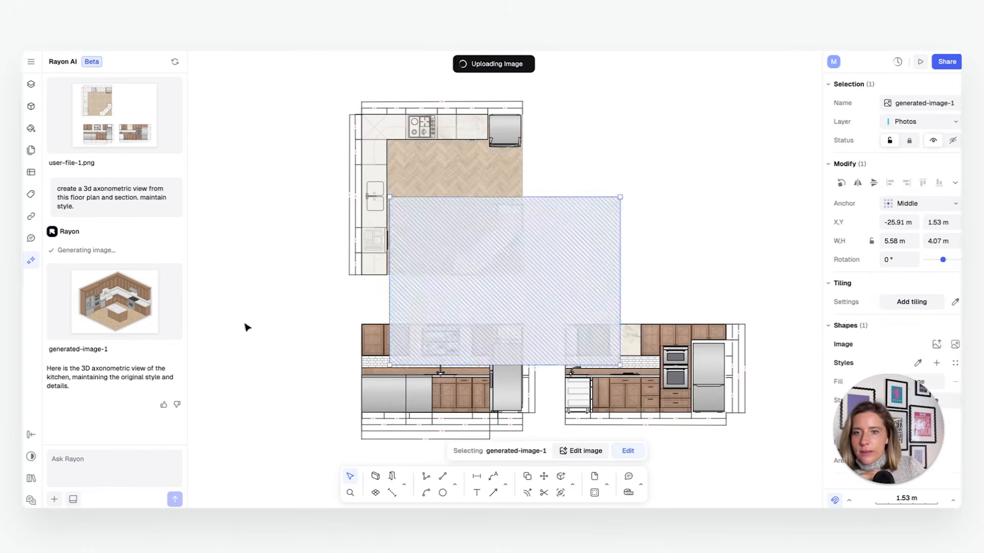
drag(506, 313, 661, 232)
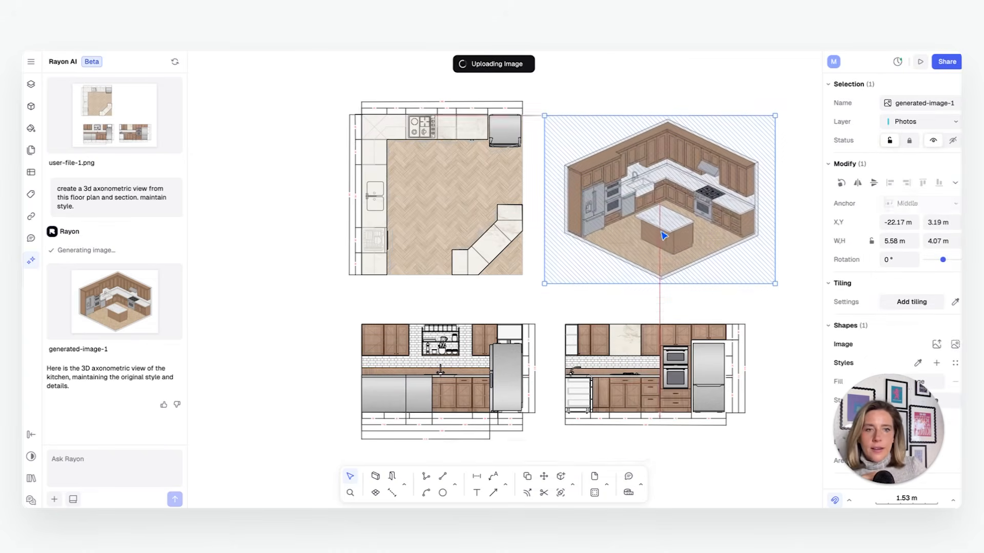
click(806, 260)
ctrl+scroll(665, 269, up, 5)
ctrl+scroll(564, 309, down, 6)
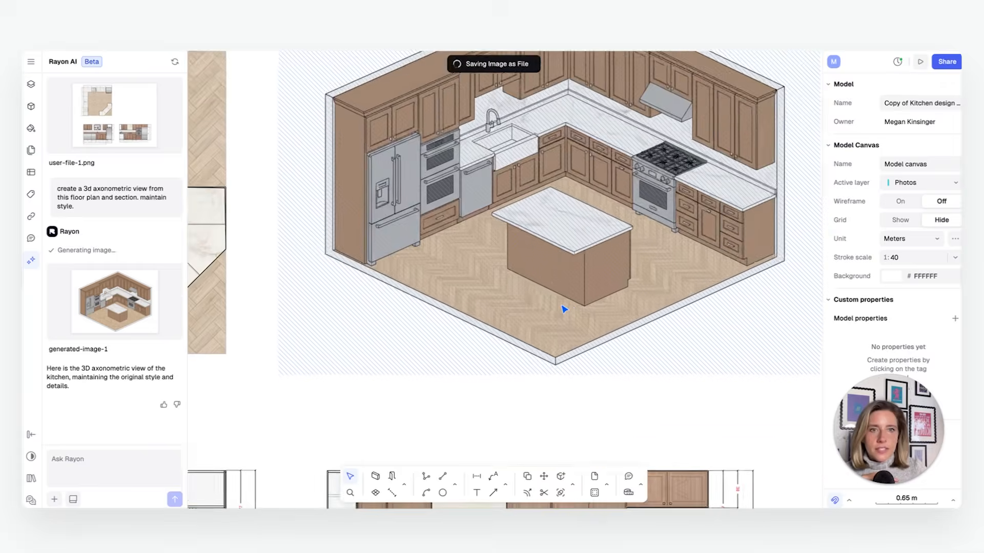
scroll(609, 302, down, 1)
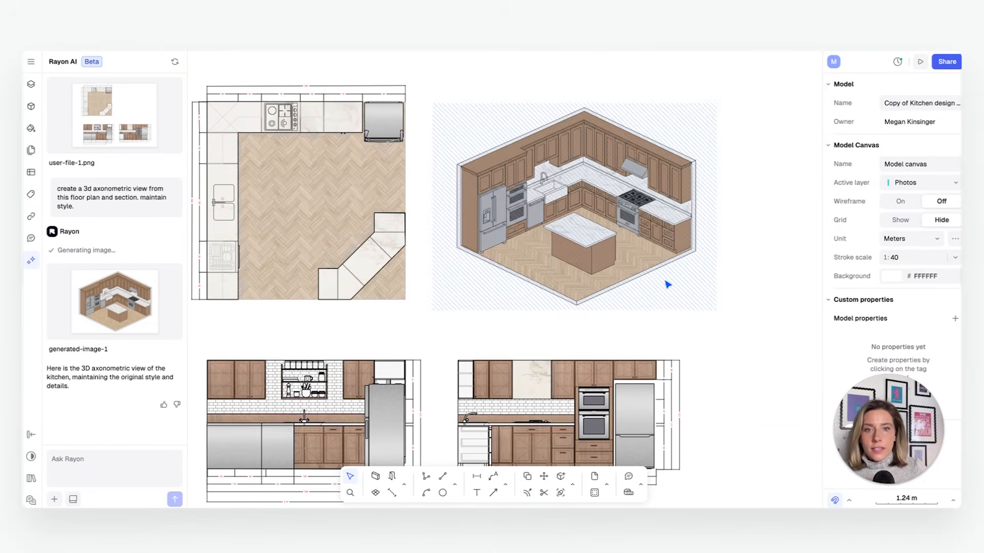
Compare the angled island, floor and cabinet layout of the floor plan and elevations with the generated axonometric image.
click(388, 242)
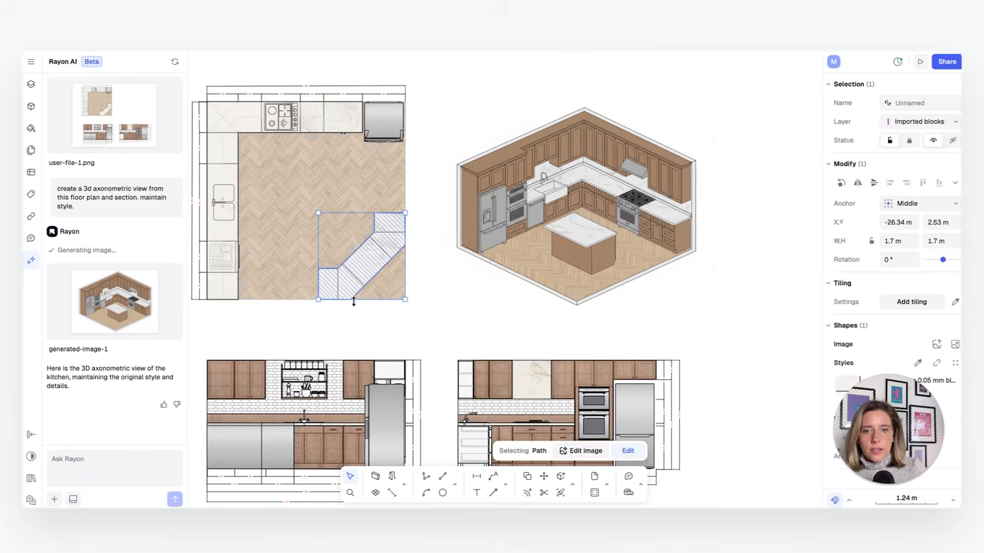
scroll(518, 220, down, 3)
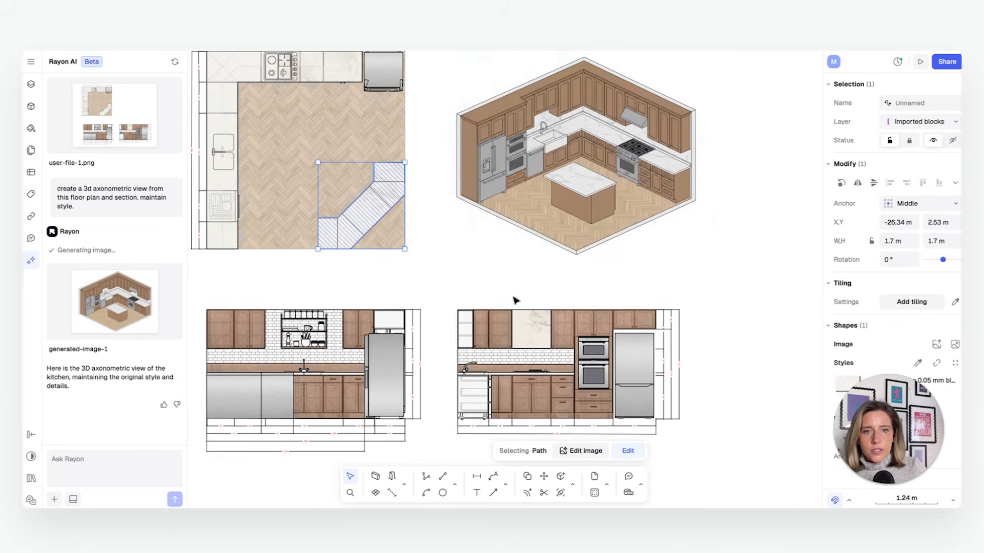
click(716, 313)
middle_drag(689, 278, 715, 297)
scroll(714, 296, down, 2)
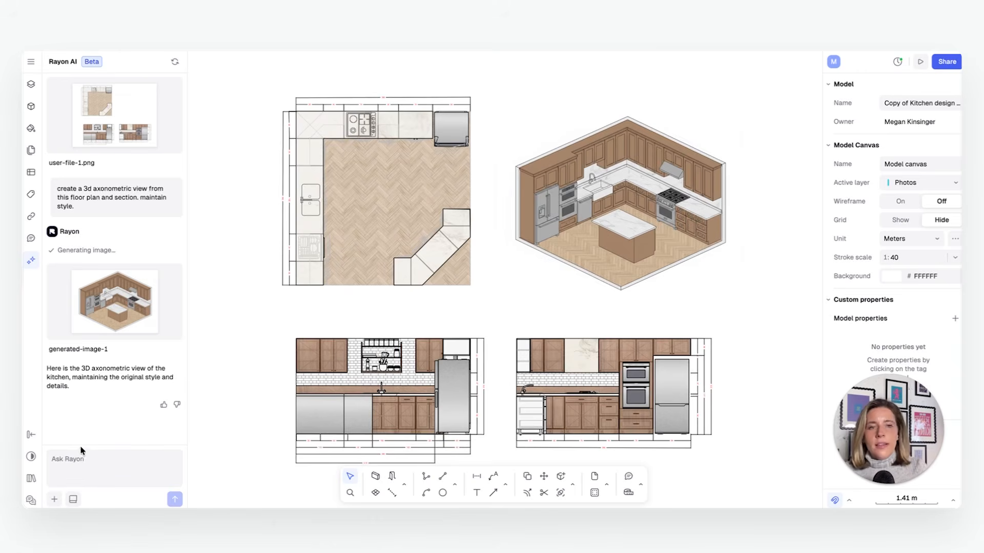
scroll(684, 259, up, 2)
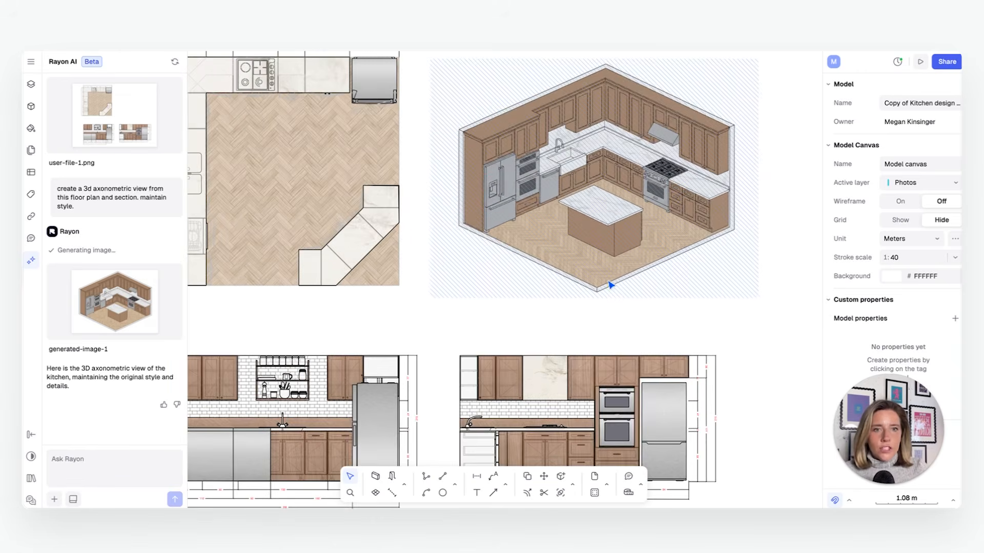
click(698, 279)
scroll(698, 279, down, 1)
click(750, 326)
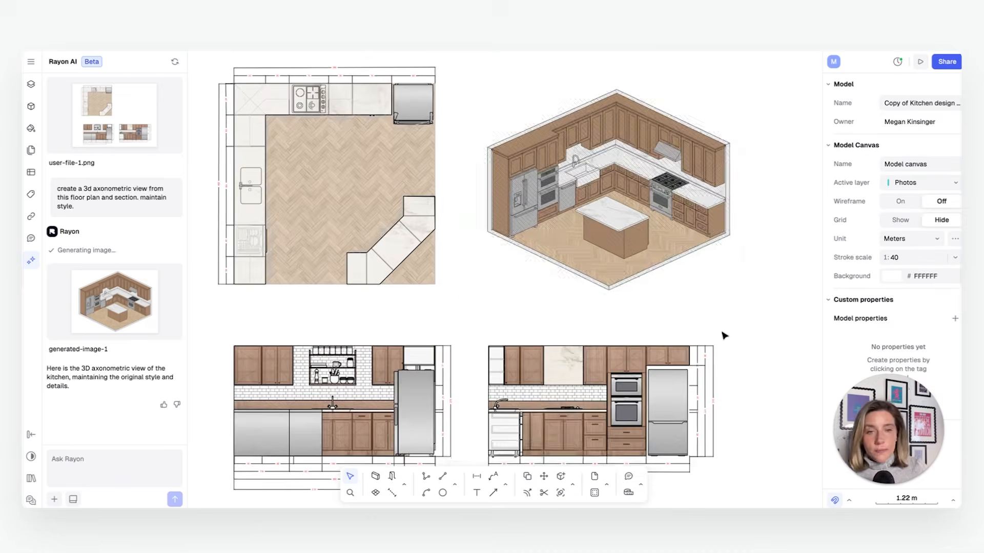
scroll(698, 318, down, 3)
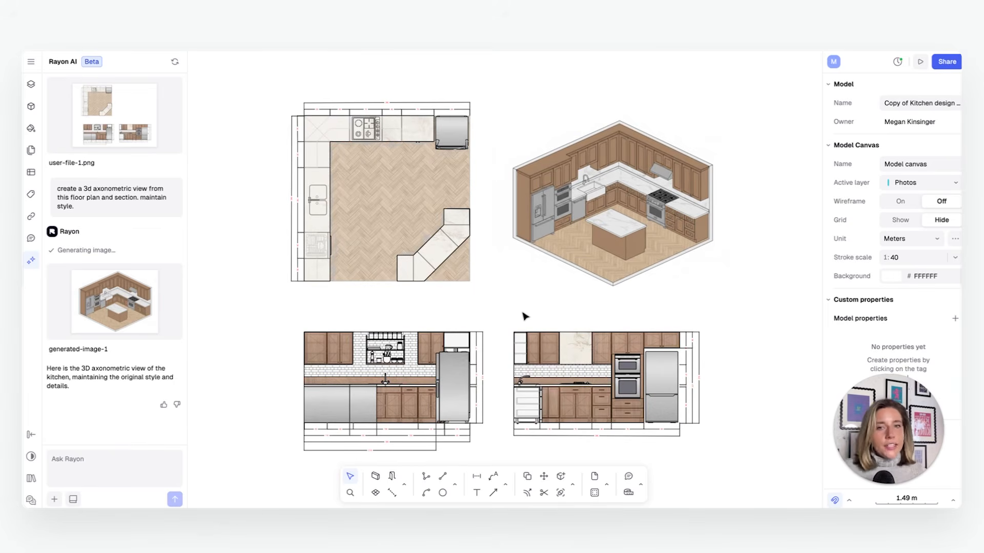
click(329, 202)
click(268, 214)
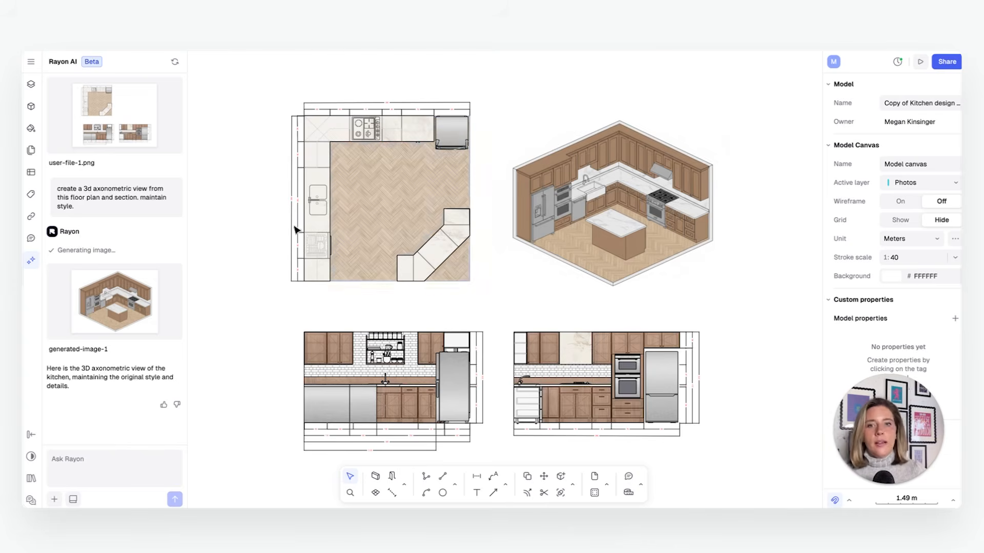
click(373, 195)
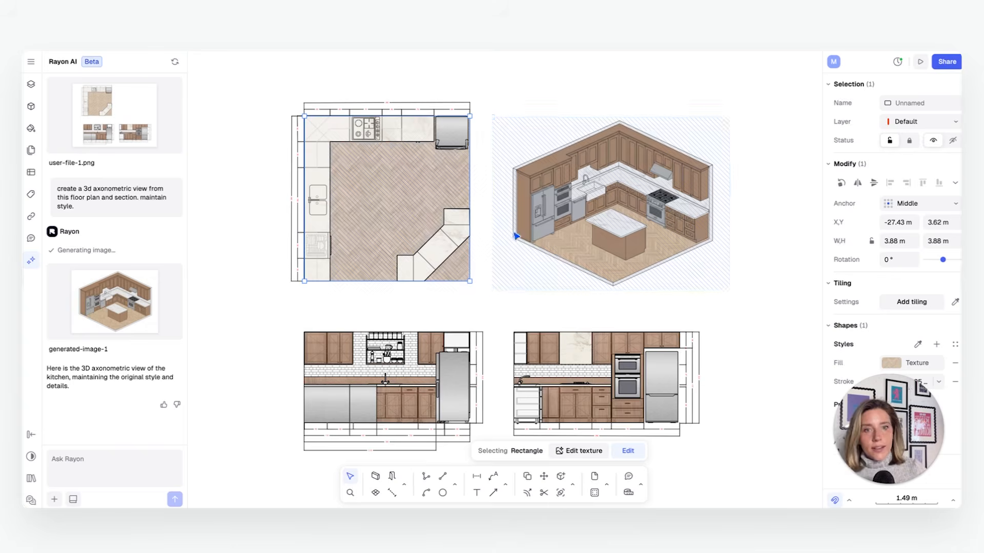
click(583, 244)
click(773, 247)
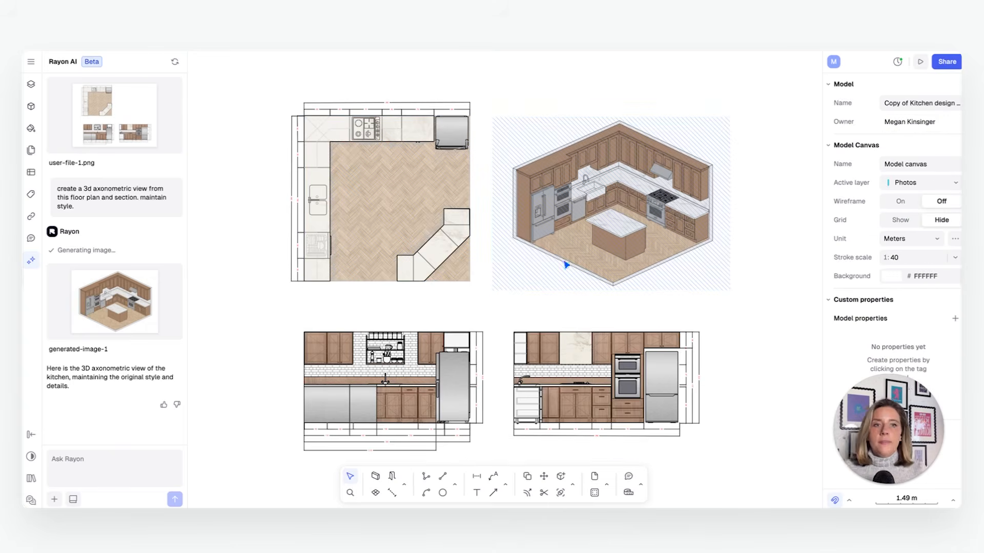
Move the generated axonometric image slightly closer to the floor plan.
click(719, 272)
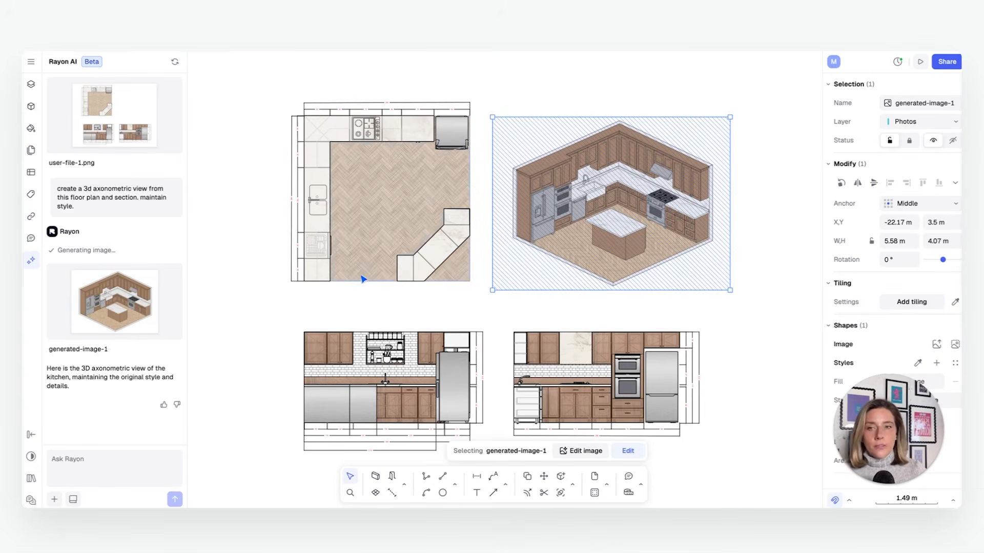
click(741, 218)
click(667, 234)
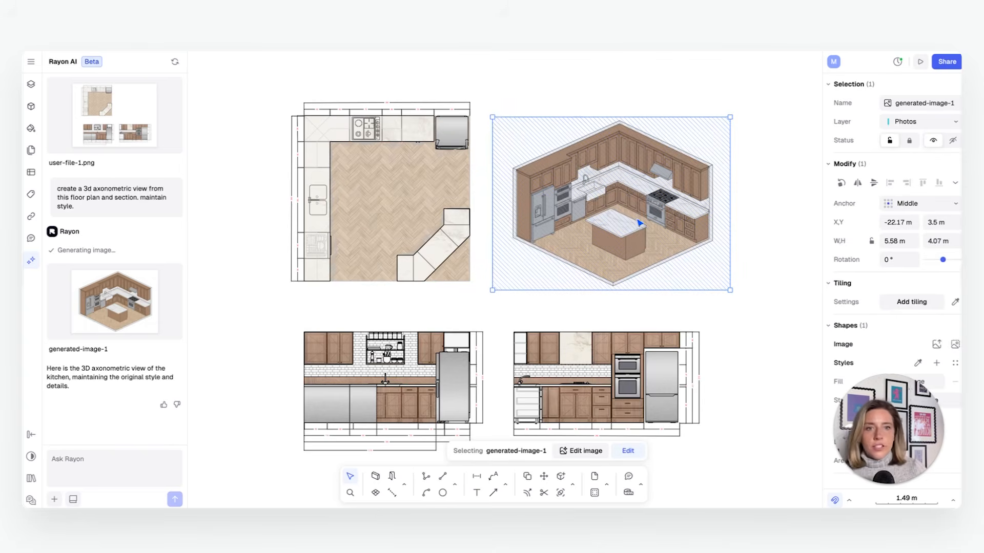
drag(640, 224, 632, 224)
click(780, 257)
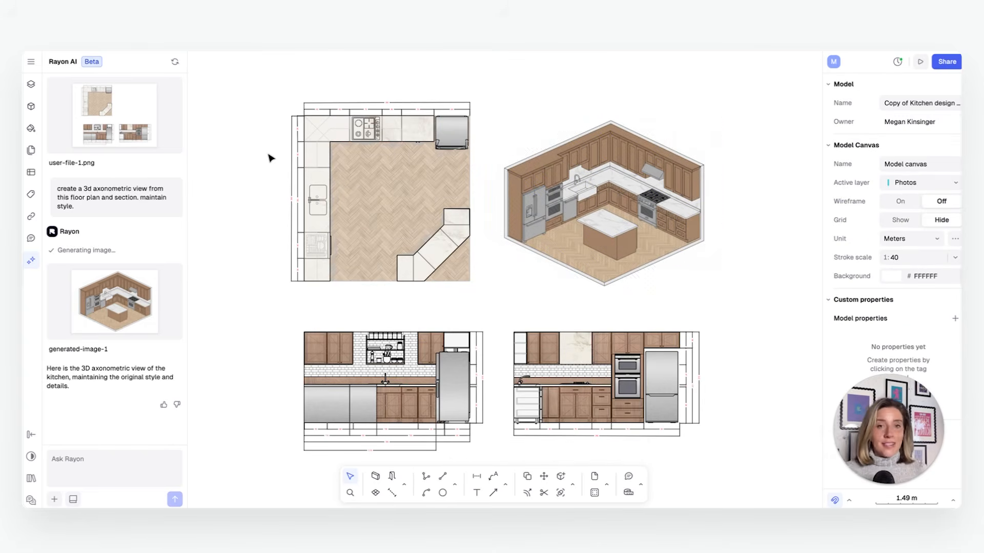
Return to the Paper canvas and view the Overall Kitchen Schedule pages for materials and equipment.
click(30, 86)
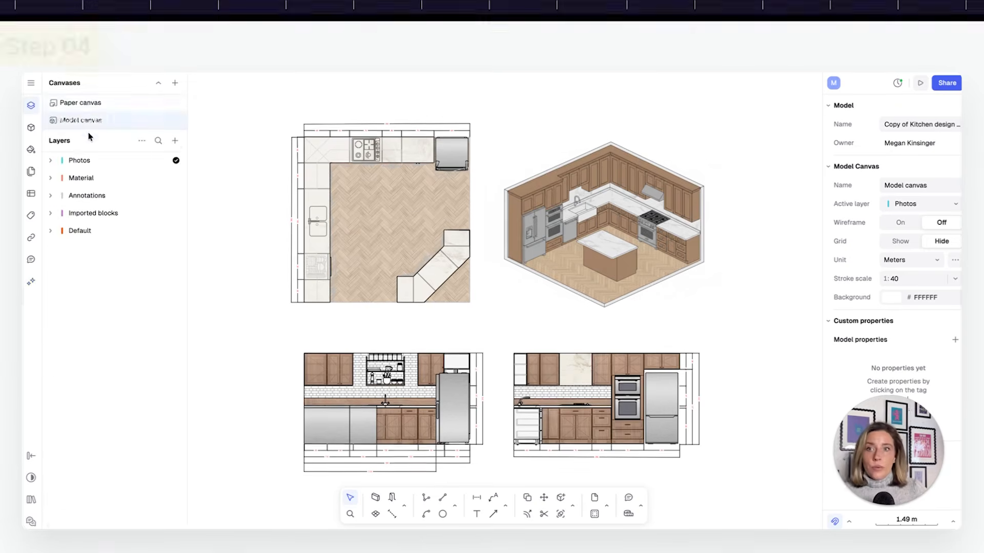
click(81, 84)
middle_drag(398, 327, 363, 317)
scroll(471, 366, down, 3)
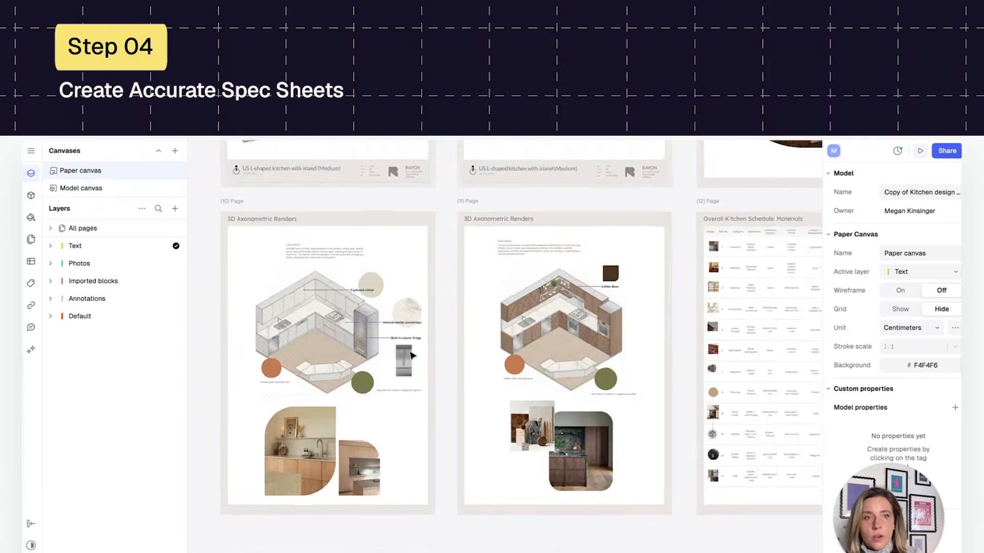
middle_drag(624, 352, 380, 354)
scroll(382, 355, up, 3)
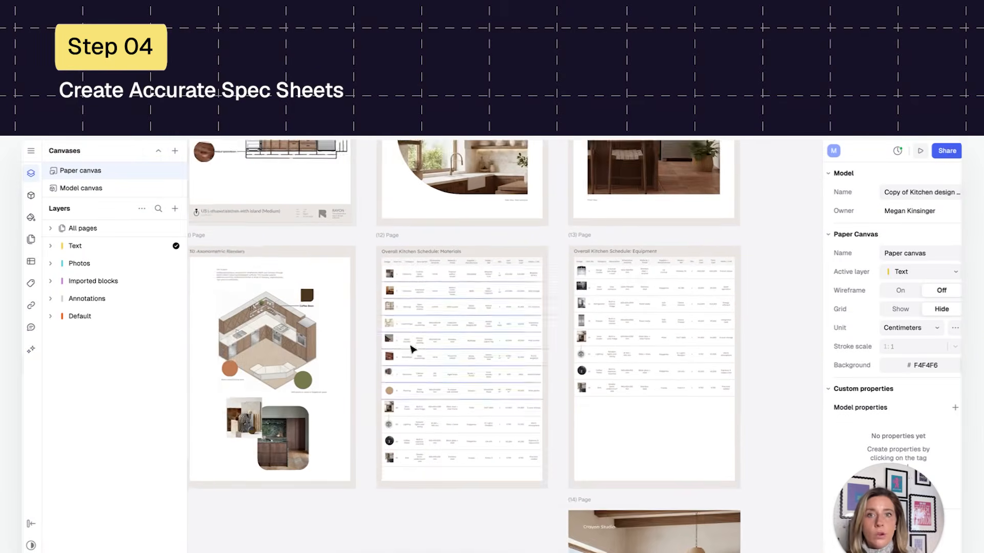
Examine the Overall Kitchen Schedule pages for Materials and Equipment, including their images, columns and supplier entries.
middle_drag(369, 401, 351, 377)
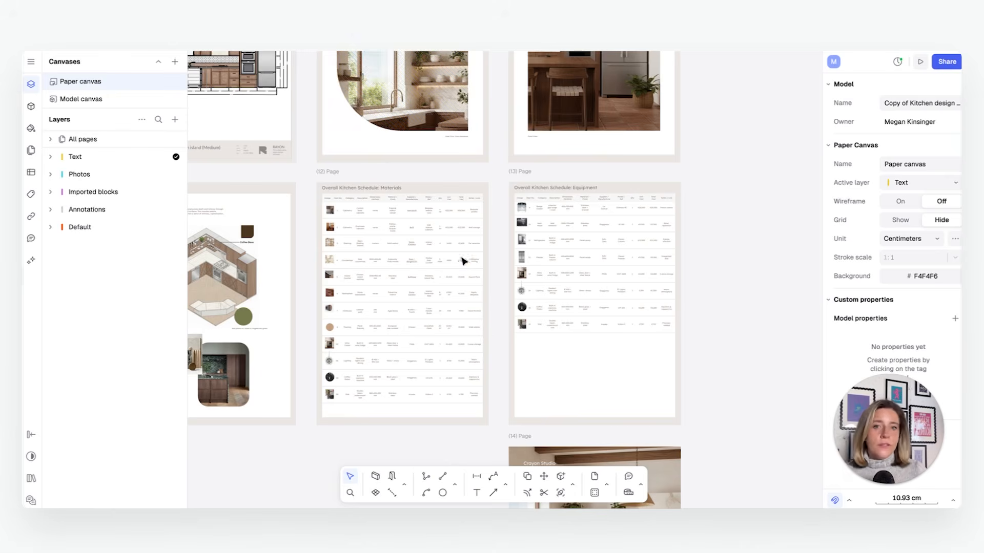
ctrl+scroll(409, 382, up, 3)
ctrl+scroll(441, 344, up, 3)
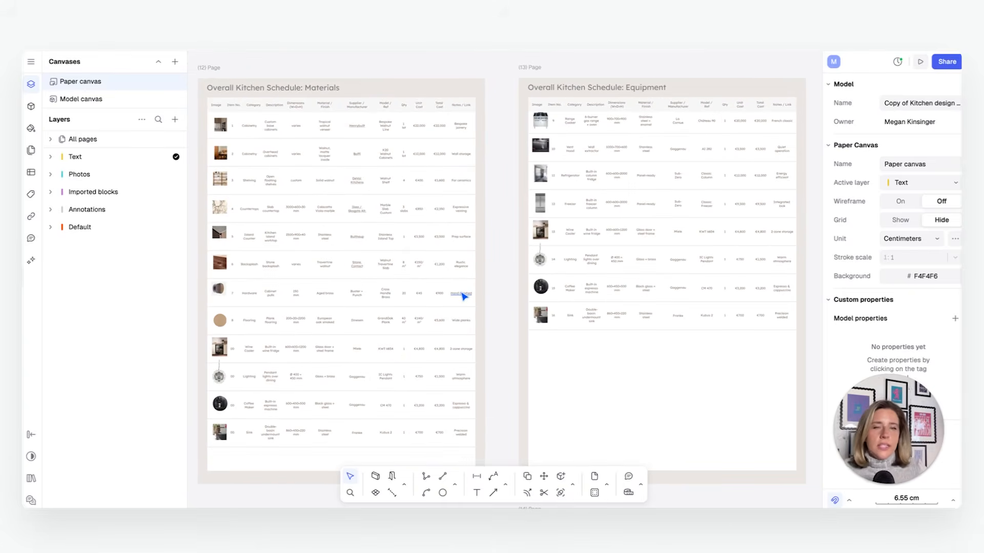
ctrl+scroll(499, 256, down, 2)
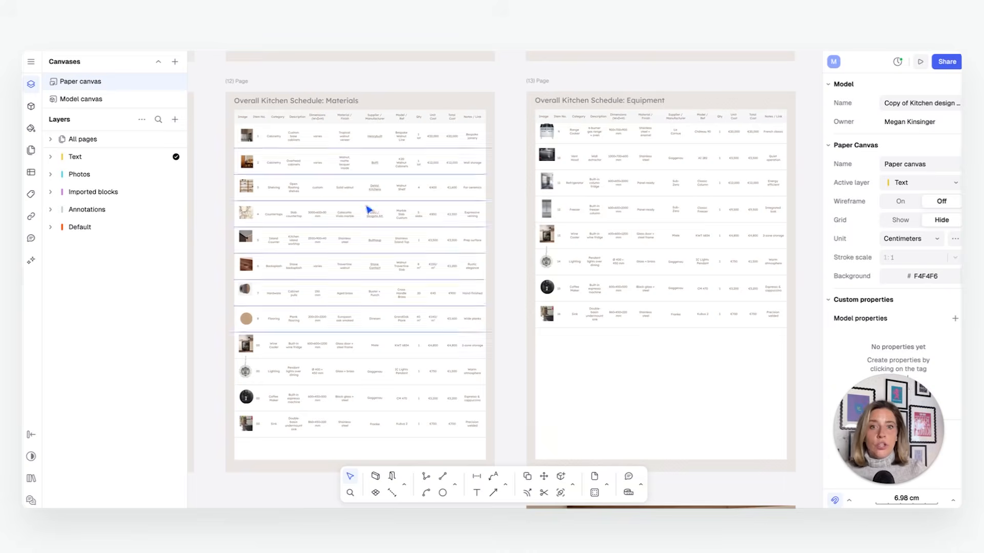
click(403, 241)
ctrl+scroll(250, 258, up, 5)
ctrl+scroll(314, 278, down, 4)
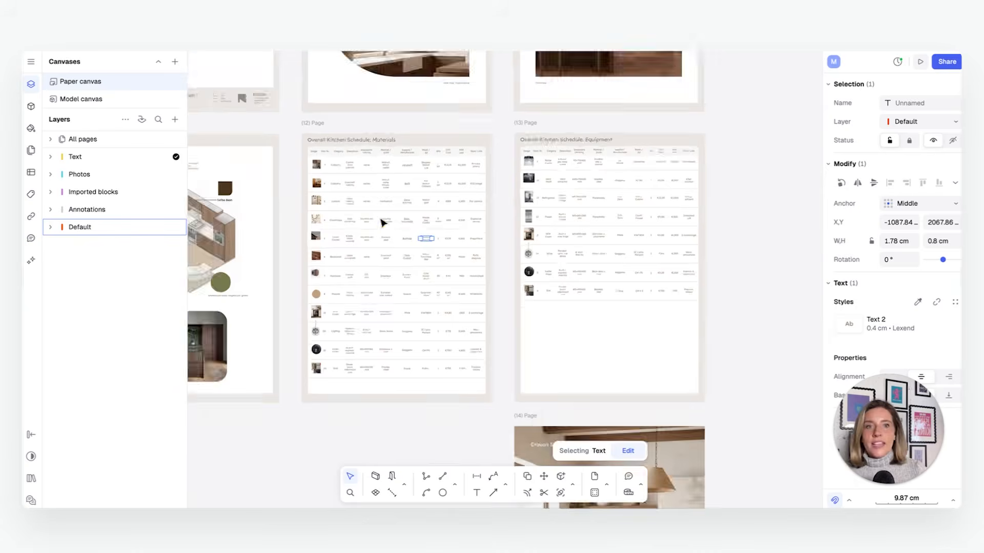
ctrl+scroll(381, 219, down, 3)
ctrl+scroll(393, 262, up, 2)
middle_drag(393, 256, 379, 276)
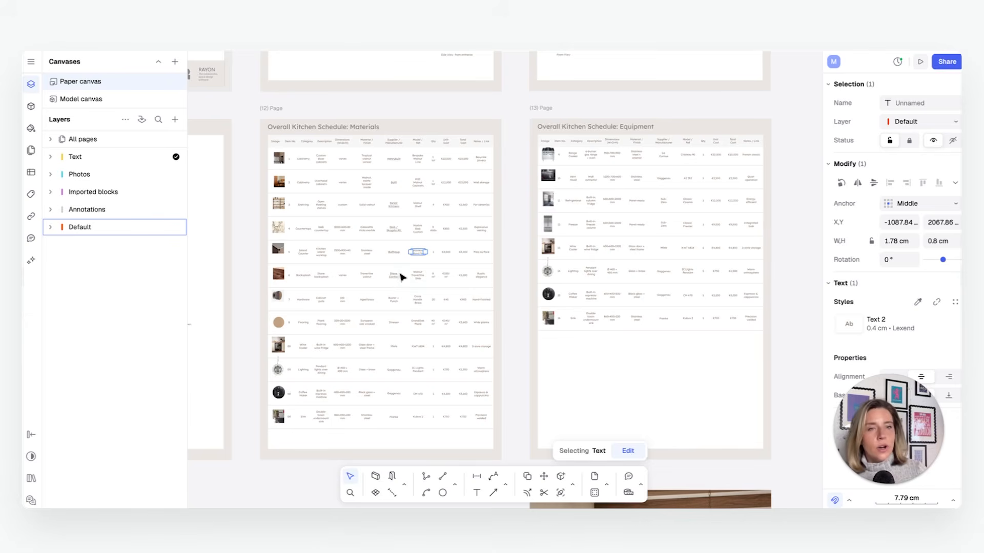
ctrl+scroll(396, 256, up, 2)
ctrl+scroll(397, 272, up, 1)
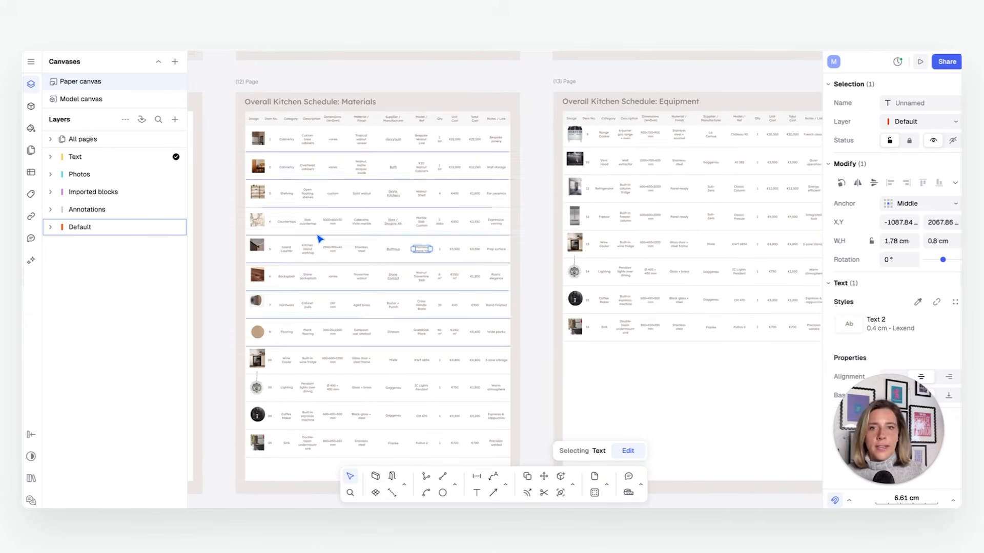
Inspect the grouped rows for items 2 to 8 in the Materials schedule, comparing images, dimensions, finishes and suppliers.
ctrl+scroll(310, 238, up, 8)
click(291, 255)
scroll(293, 256, left, 4)
click(409, 246)
middle_drag(487, 201, 436, 271)
click(457, 332)
click(468, 282)
ctrl+scroll(520, 273, down, 2)
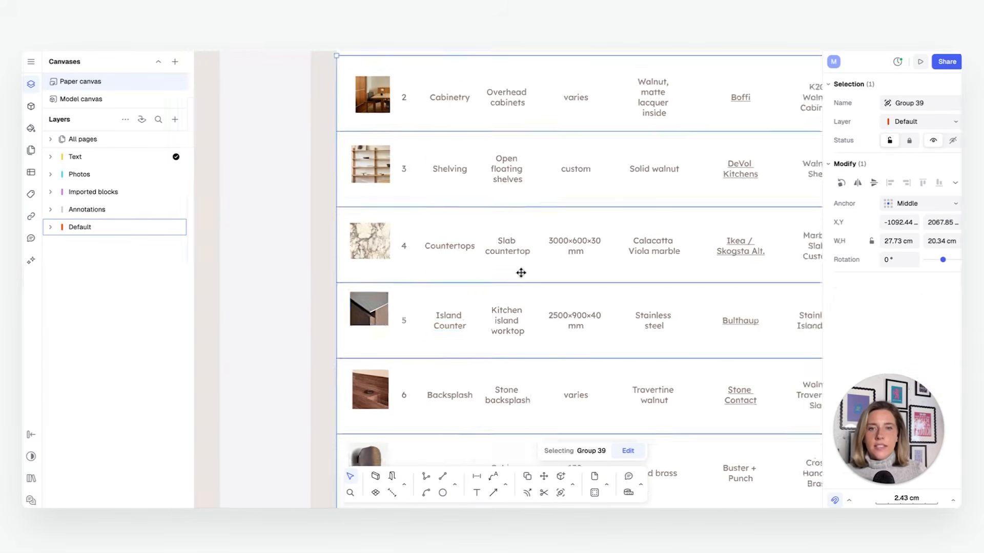
middle_drag(520, 272, 330, 244)
ctrl+scroll(330, 242, down, 5)
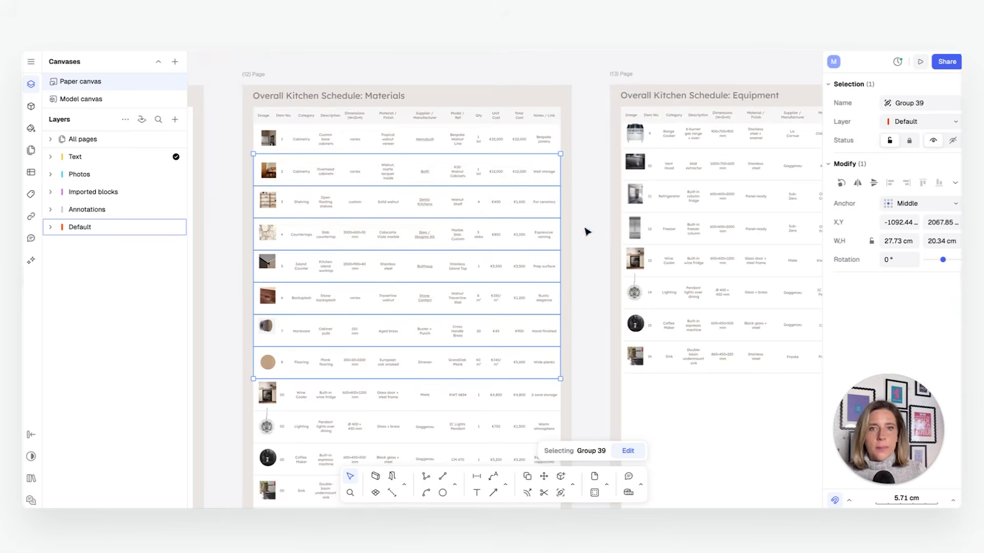
click(609, 484)
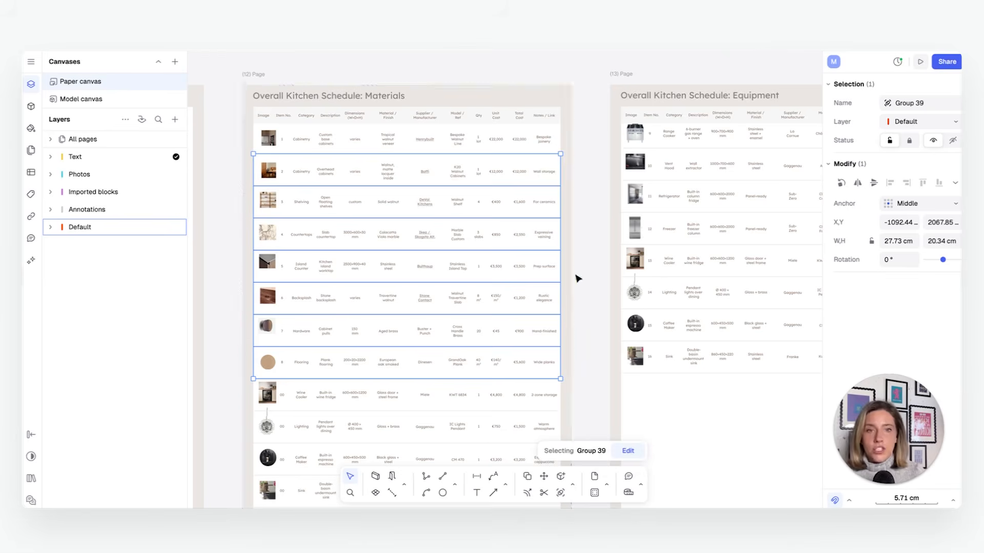
Clear the row selection and view the appliance and fixture rows of the Overall Kitchen Schedule: Equipment page.
scroll(580, 279, down, 3)
scroll(535, 290, down, 2)
scroll(528, 288, up, 1)
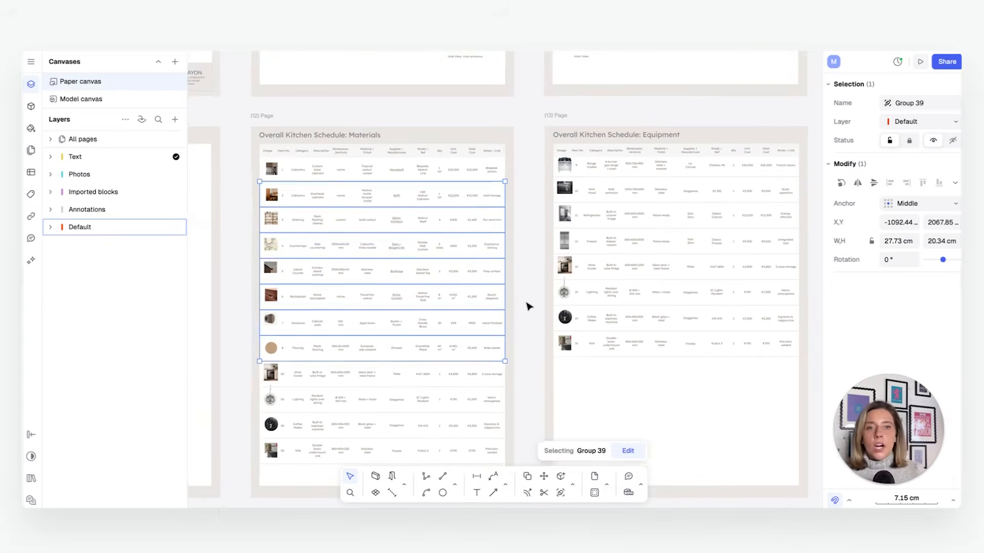
click(530, 306)
scroll(530, 305, right, 2)
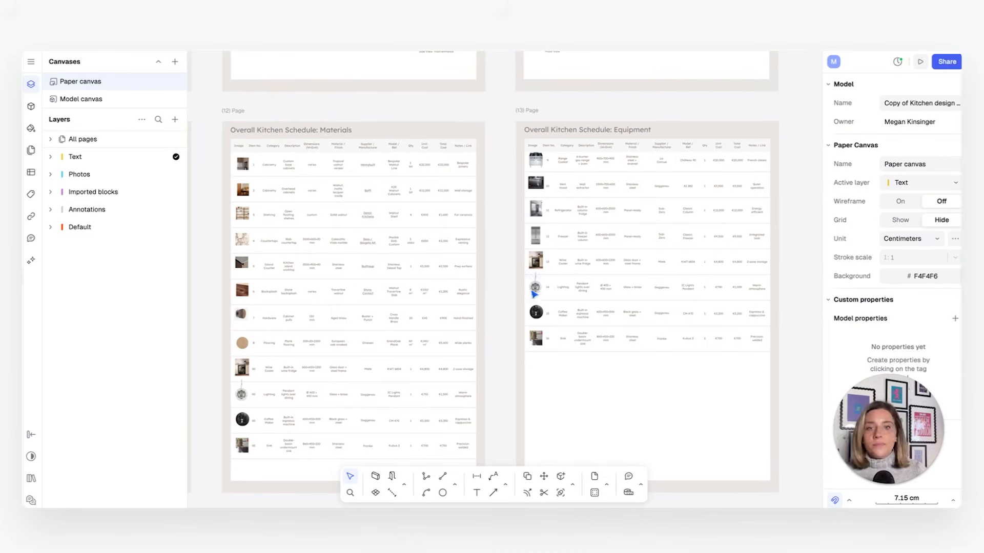
scroll(676, 262, up, 2)
scroll(527, 287, up, 2)
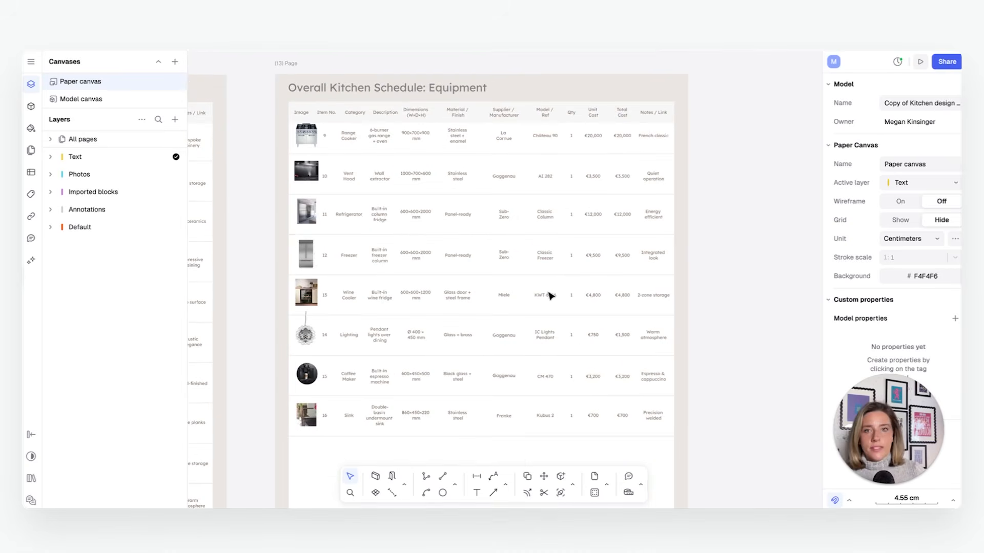
scroll(413, 238, up, 3)
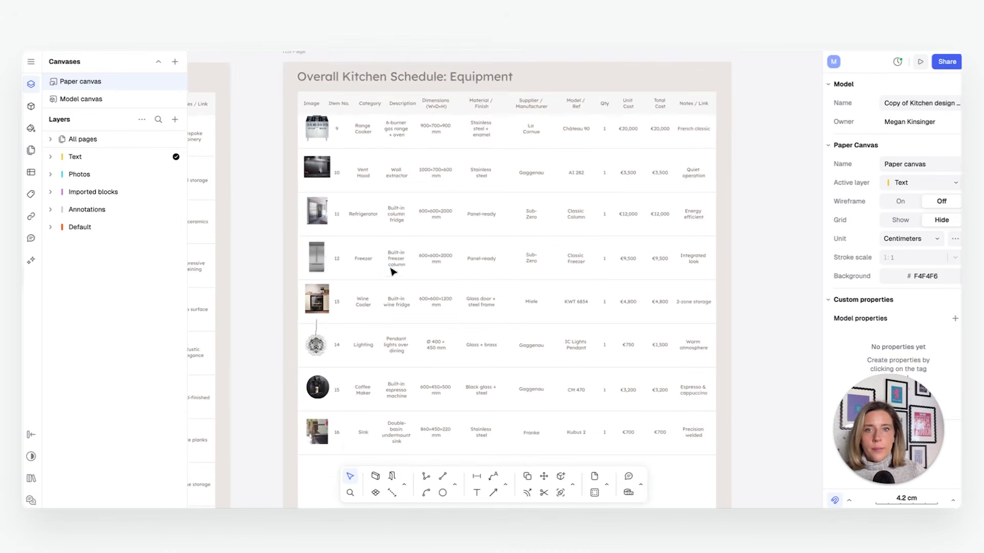
scroll(395, 282, down, 3)
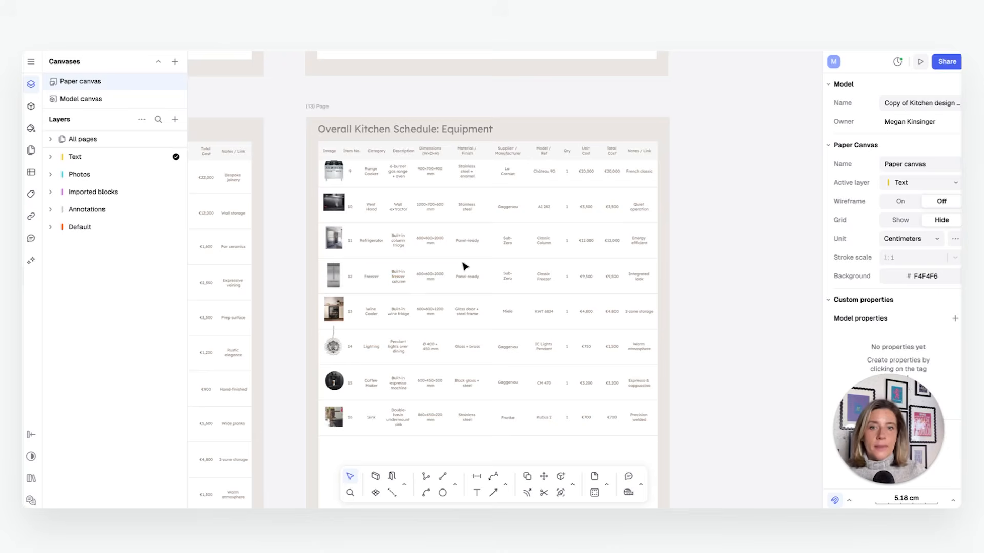
Inspect the product image and row details of the freezer, item 12, in the Equipment schedule.
click(334, 281)
scroll(333, 283, up, 5)
scroll(334, 283, down, 3)
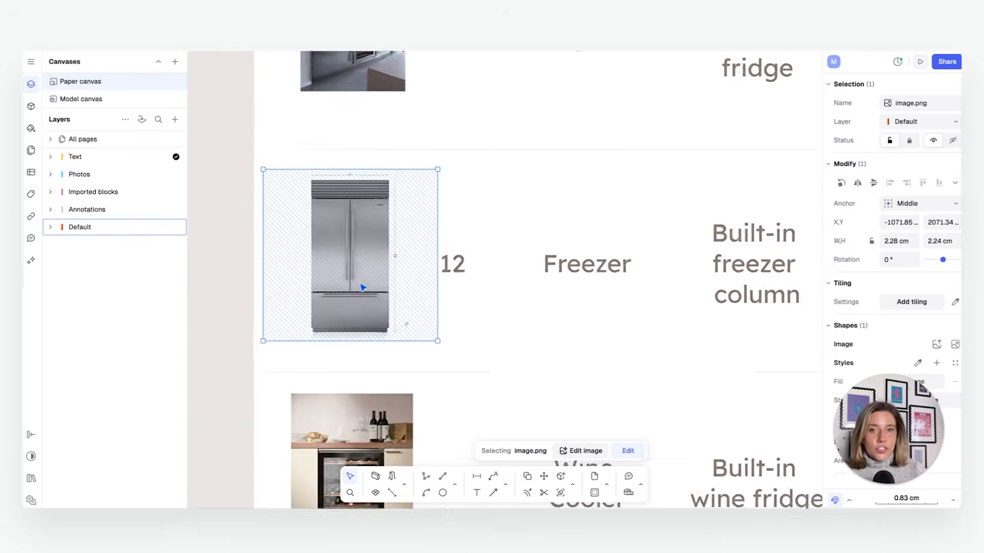
scroll(323, 302, up, 1)
scroll(322, 303, down, 5)
scroll(353, 297, up, 2)
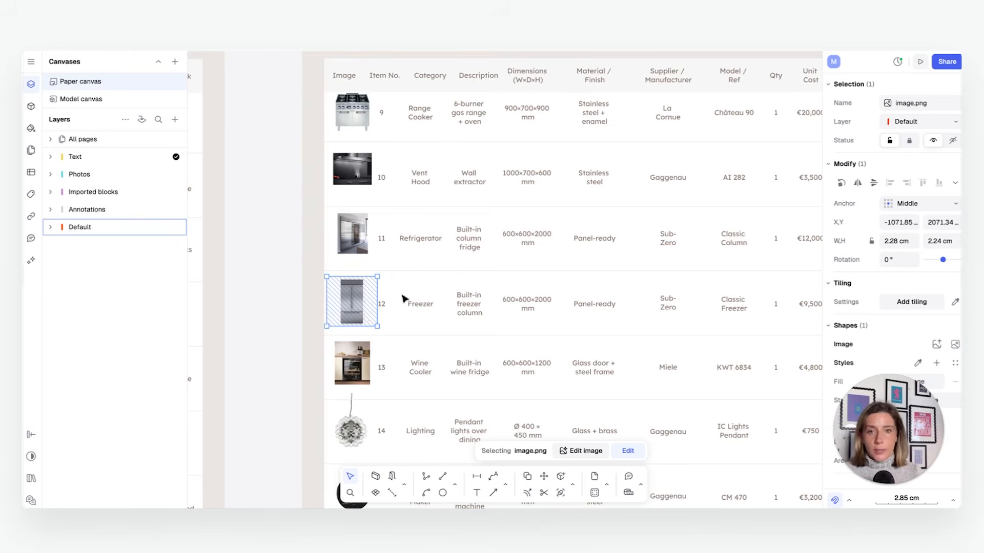
click(424, 282)
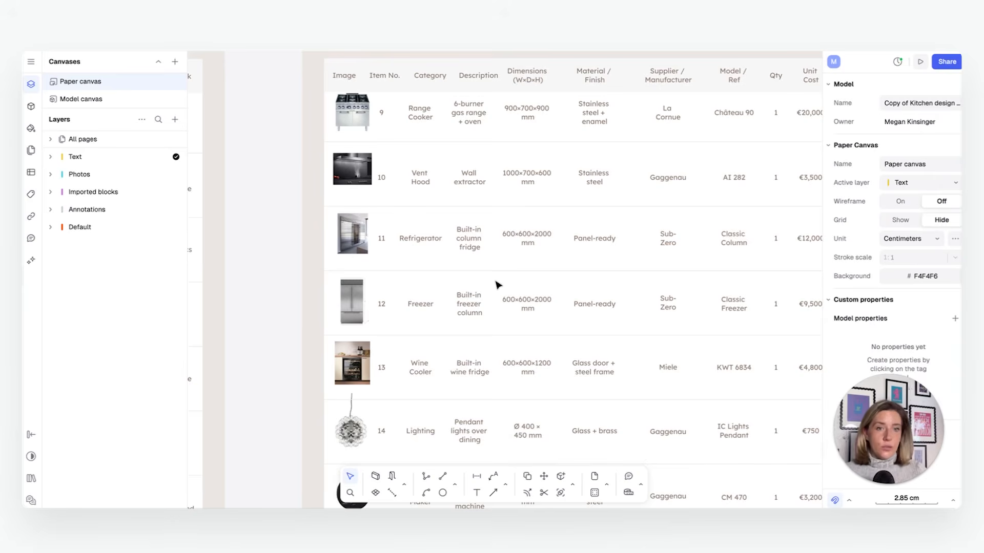
scroll(496, 282, left, 4)
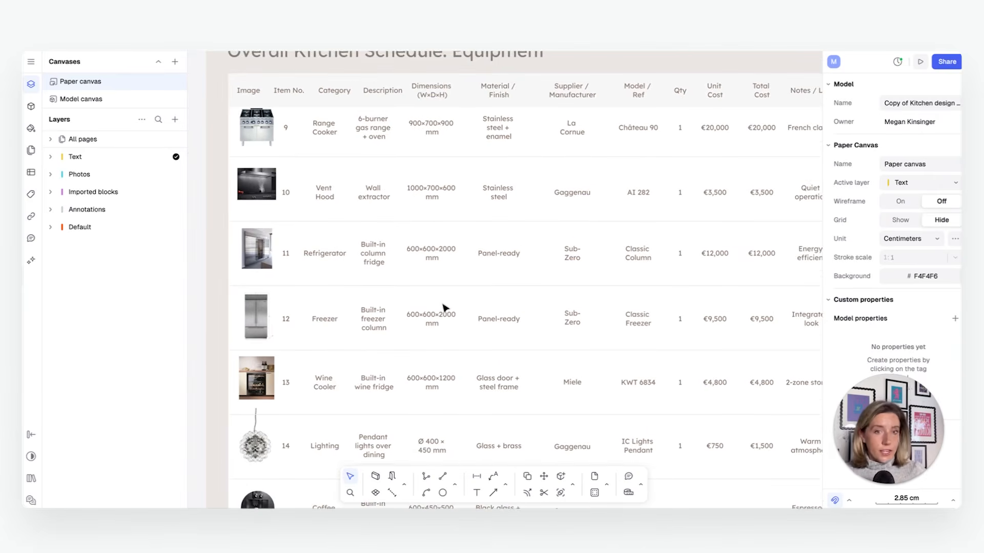
click(256, 331)
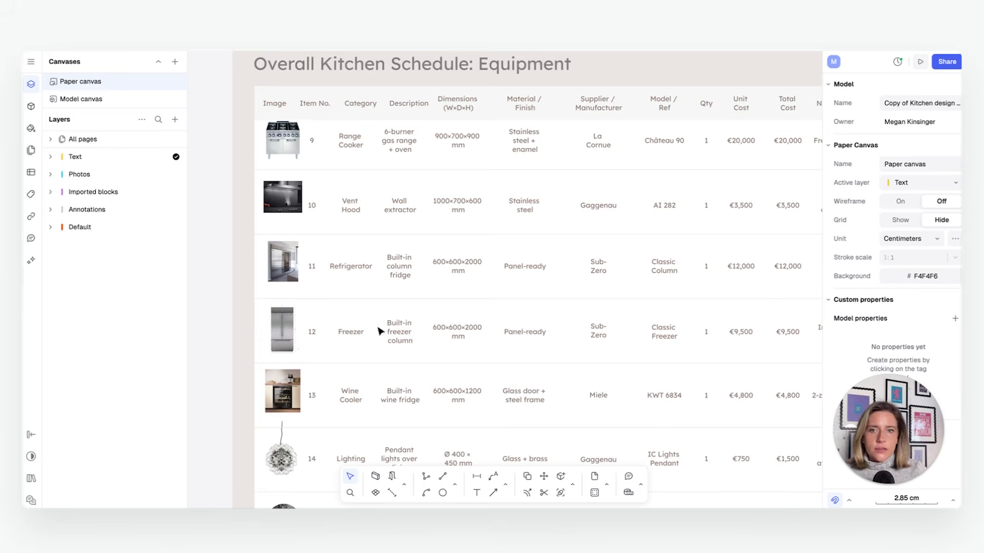
Open the freezer row's Material / Finish text in the text editor, close the editor and deselect the text.
double_click(523, 333)
click(612, 283)
click(560, 351)
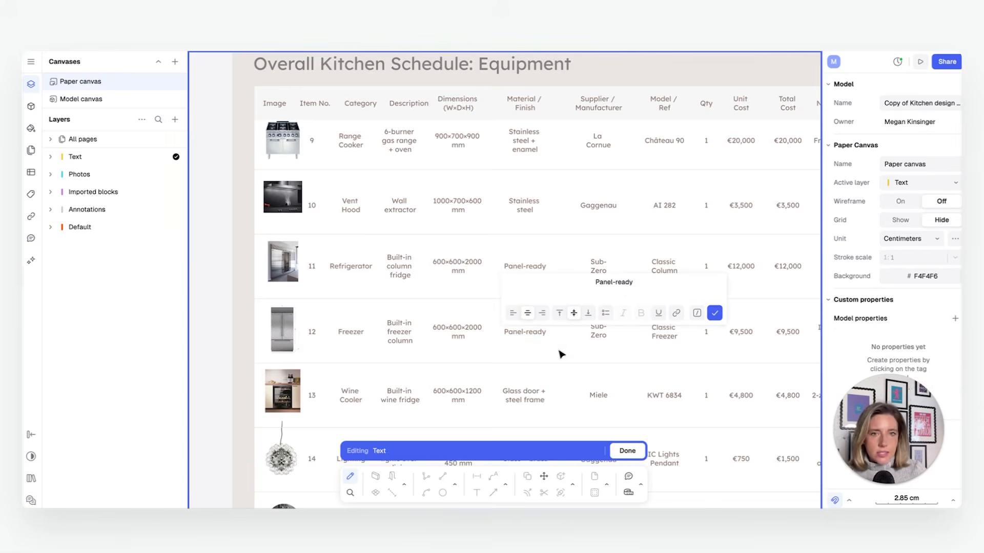
click(714, 313)
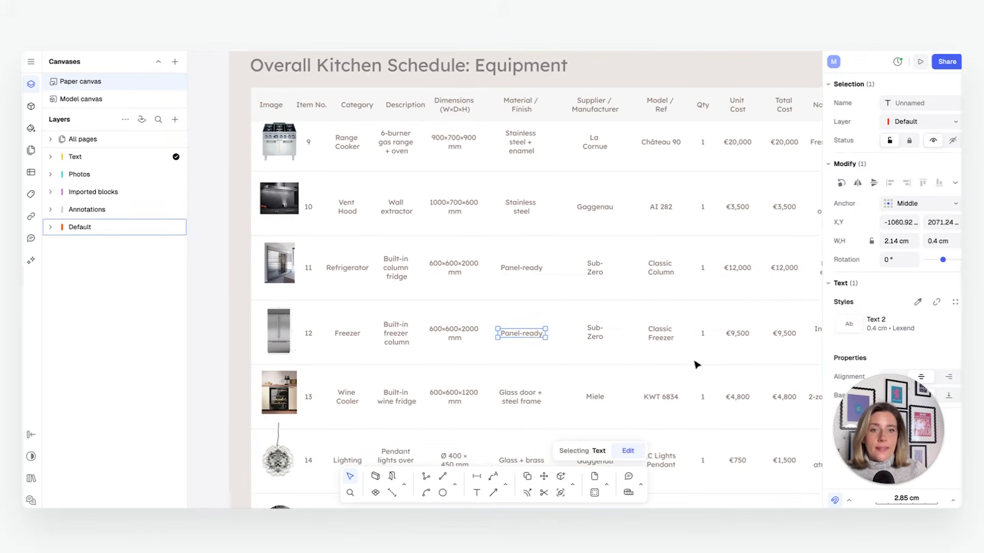
scroll(637, 362, right, 2)
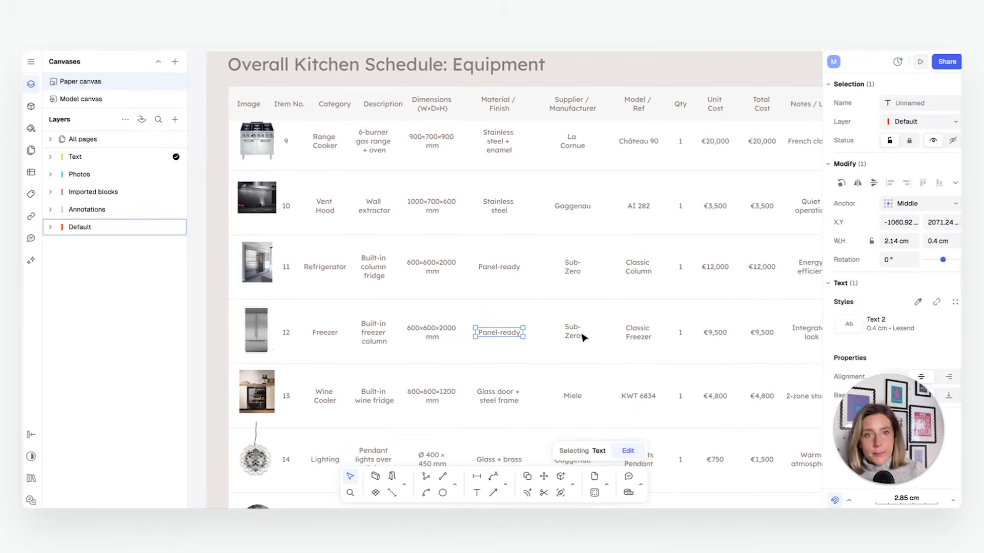
click(558, 273)
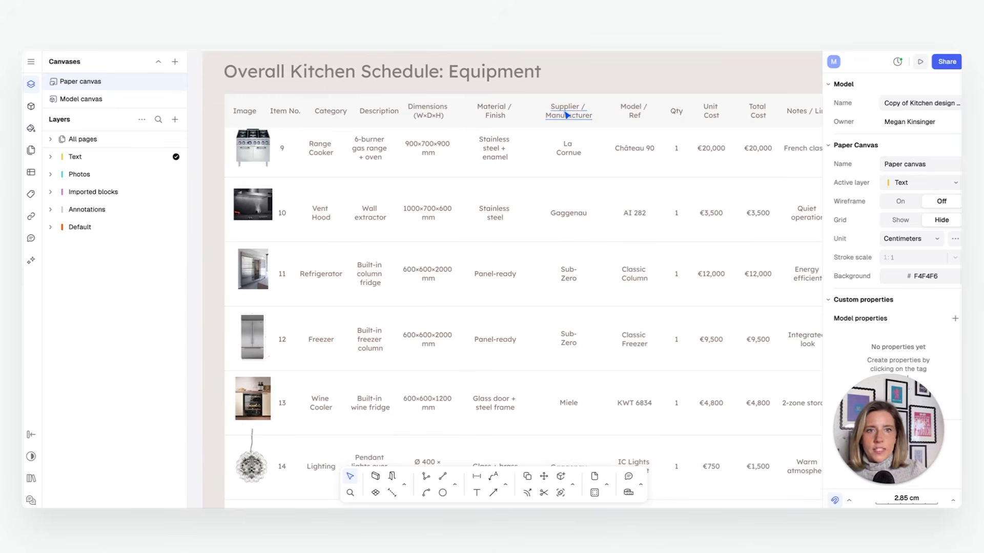
Add the brand variable of the Välgrundad 1 block to the freezer row's Supplier / Manufacturer text.
double_click(567, 347)
middle_drag(598, 367, 399, 351)
click(480, 275)
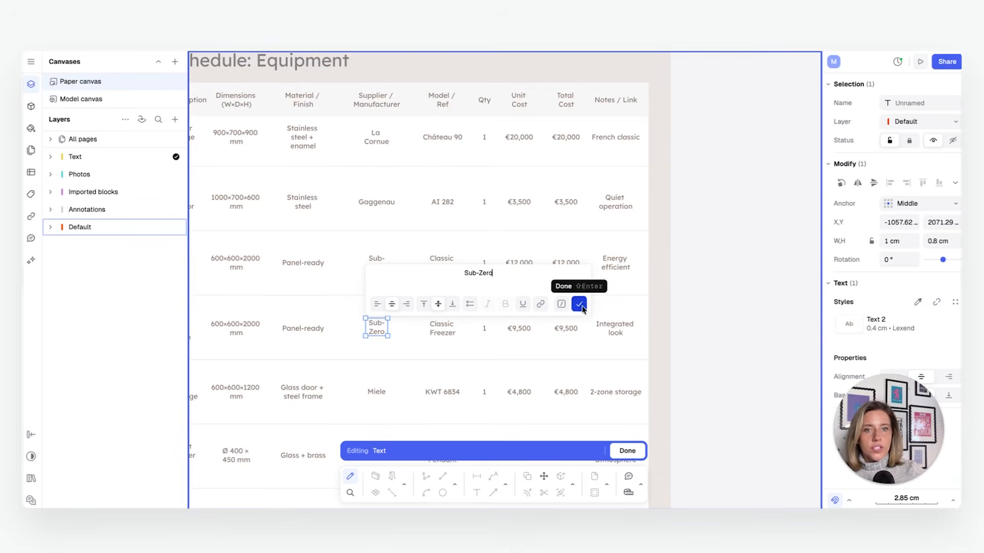
click(561, 305)
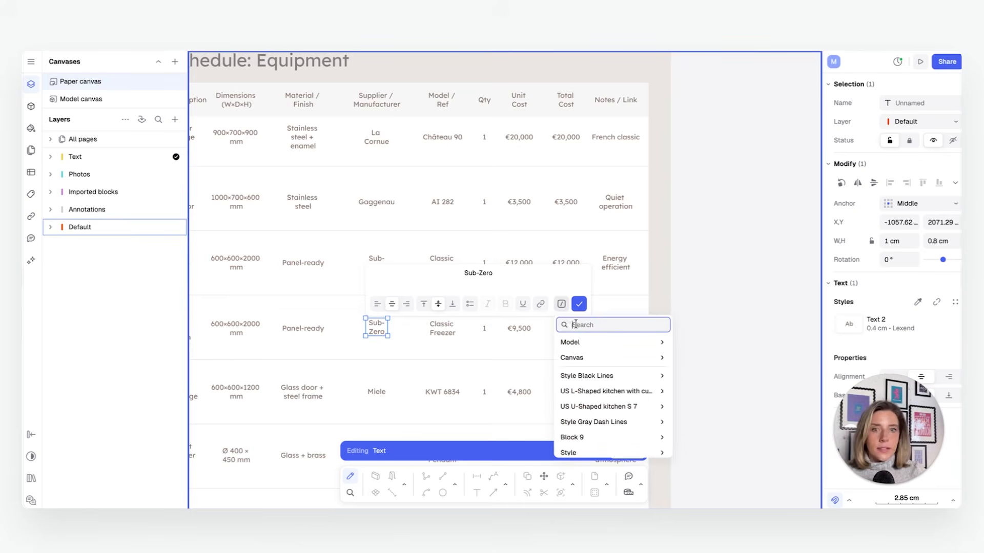
text(v)
scroll(596, 414, down, 2)
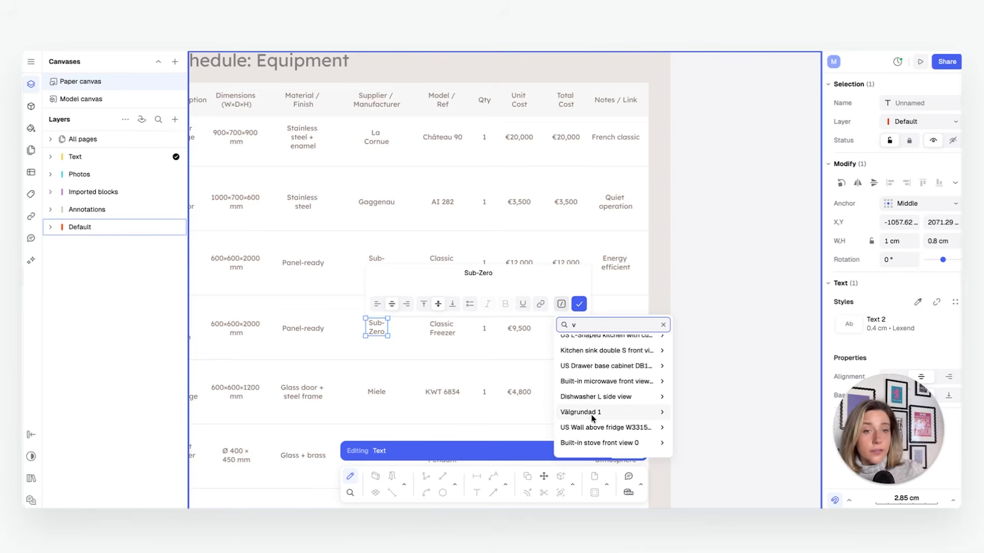
click(588, 412)
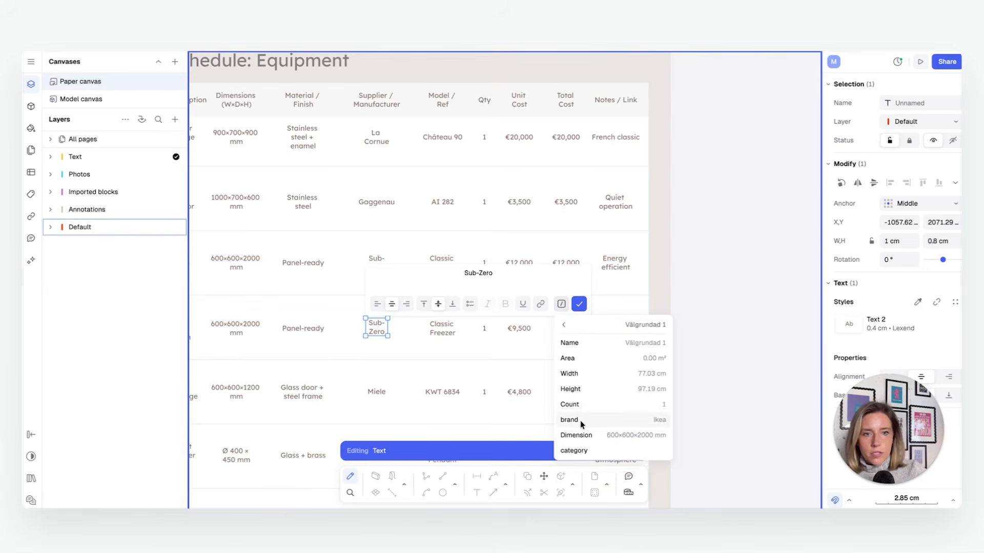
click(578, 420)
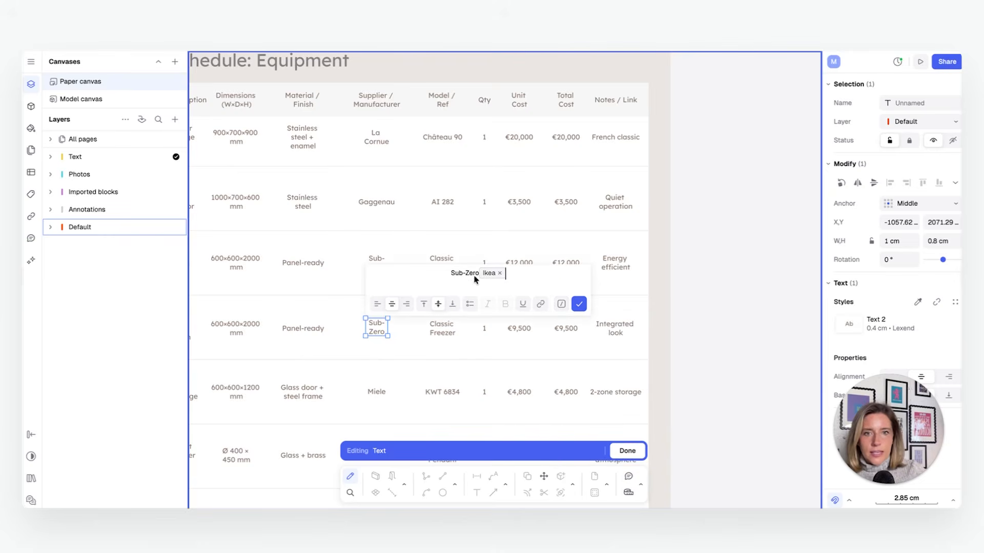
Delete the static Sub-Zero text from the freezer's supplier cell, keeping only the brand variable, and finish editing.
drag(450, 277, 477, 274)
click(525, 274)
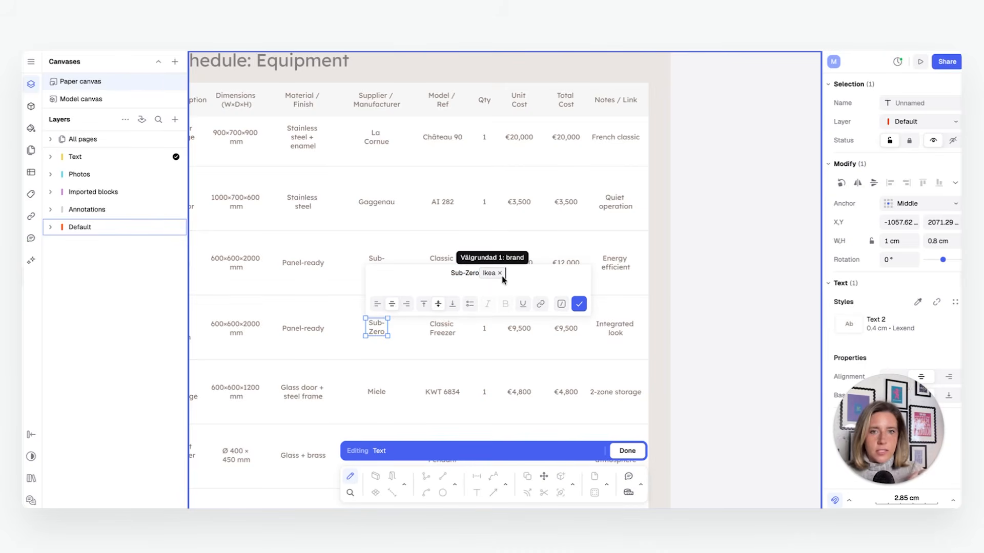
drag(450, 273, 477, 273)
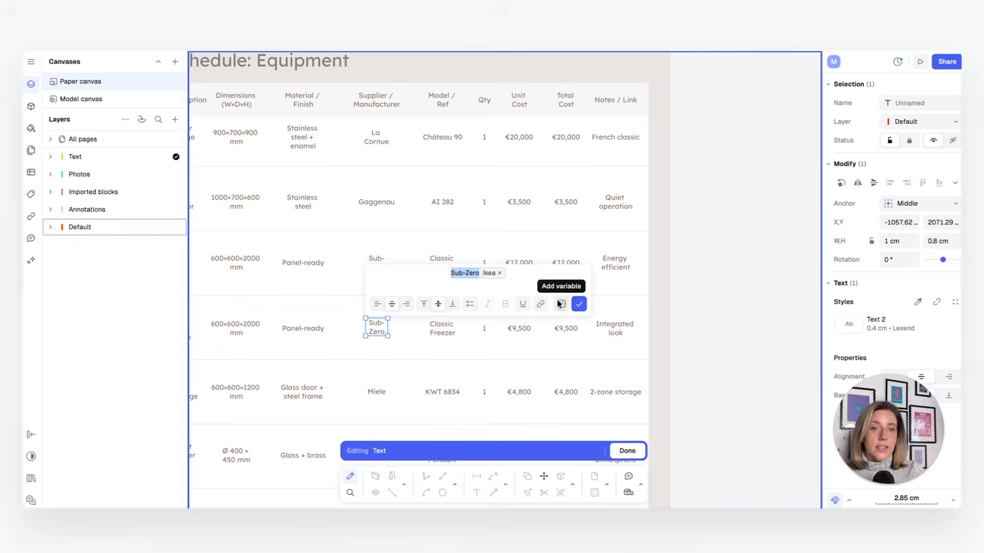
key(BackSpace)
click(579, 304)
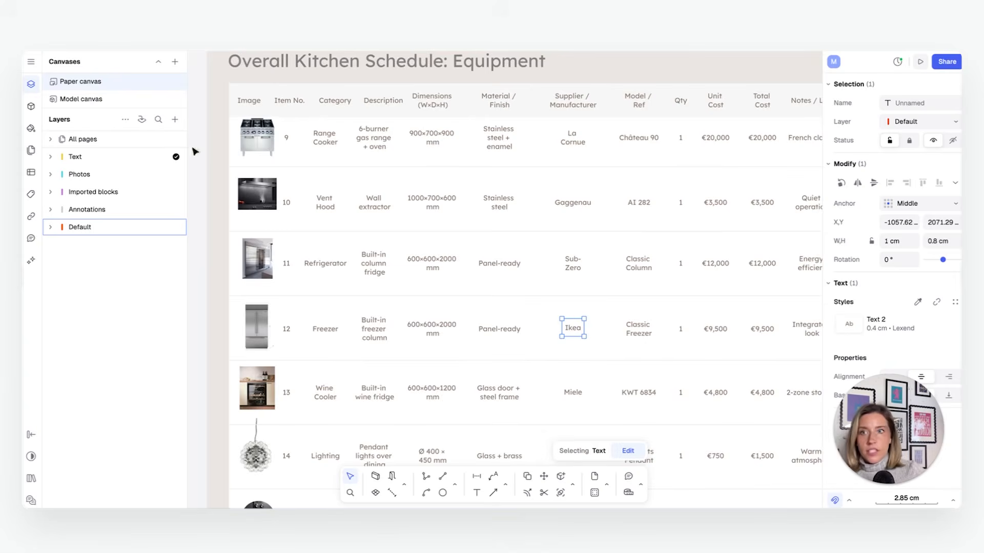
On the model canvas, set the brand property of the plan-view Välgrundad 1 refrigerator block to Sub-Zero.
click(85, 101)
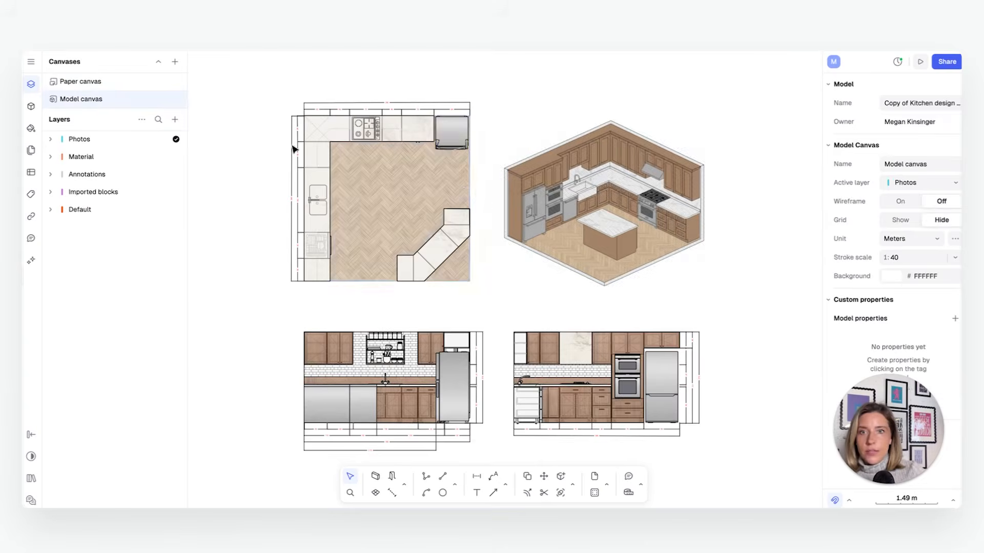
click(453, 129)
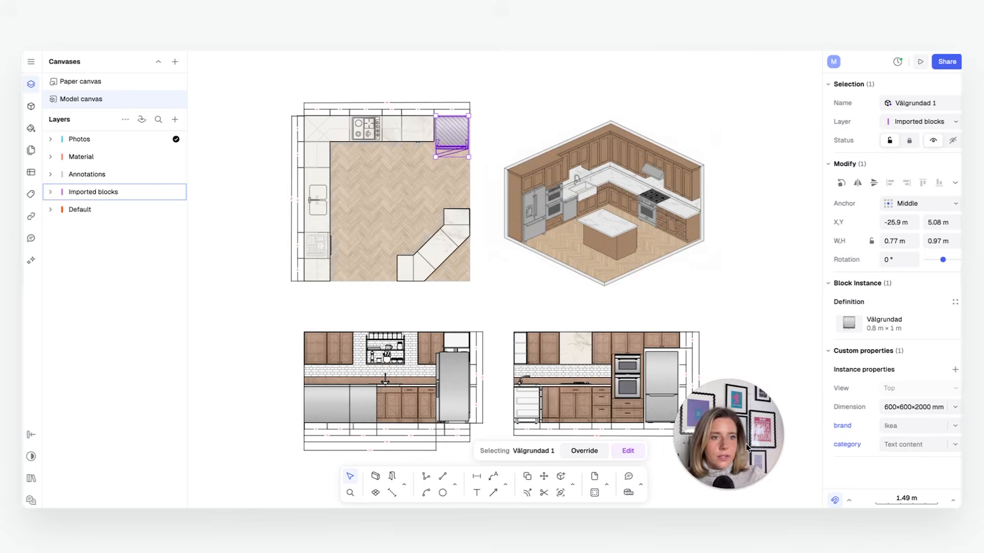
click(460, 137)
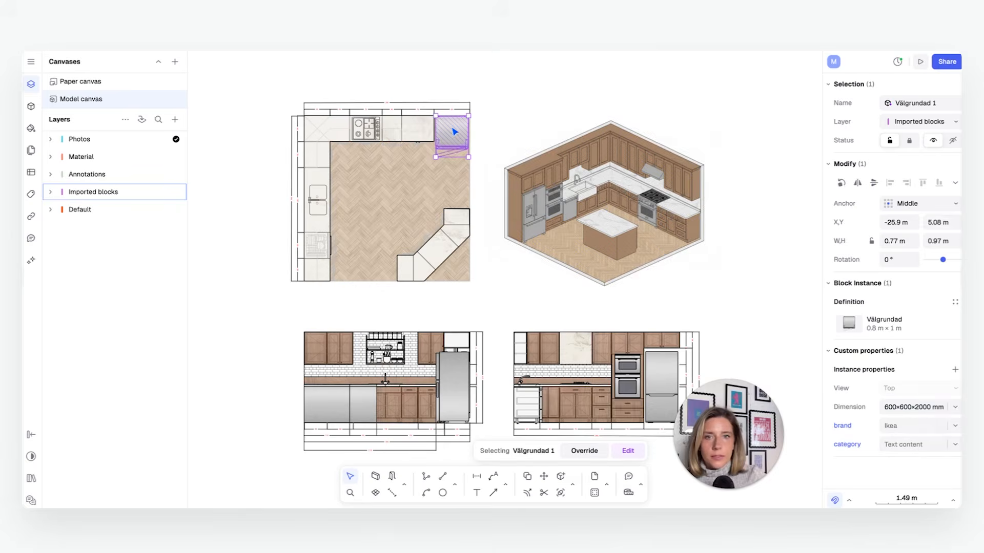
click(932, 426)
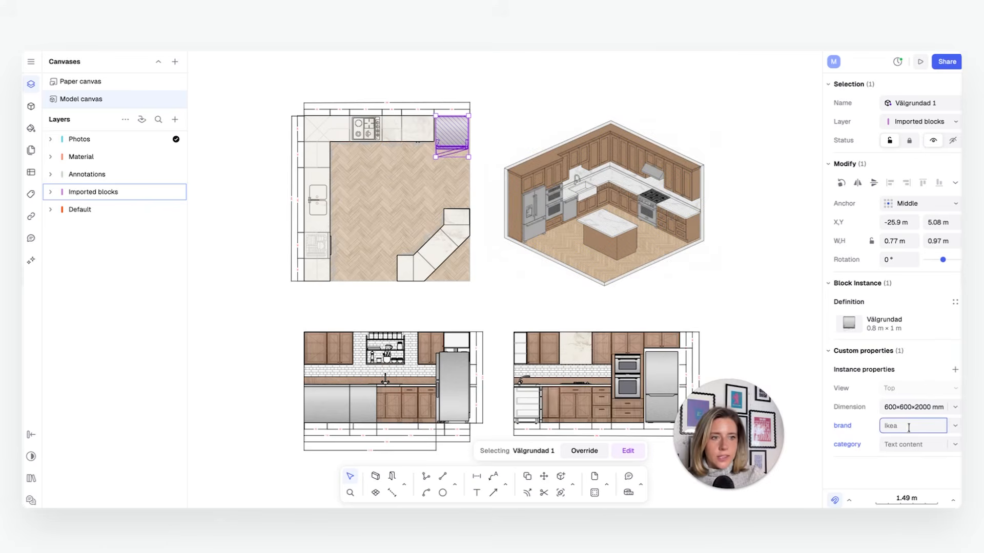
text(Sub-Zero)
key(Return)
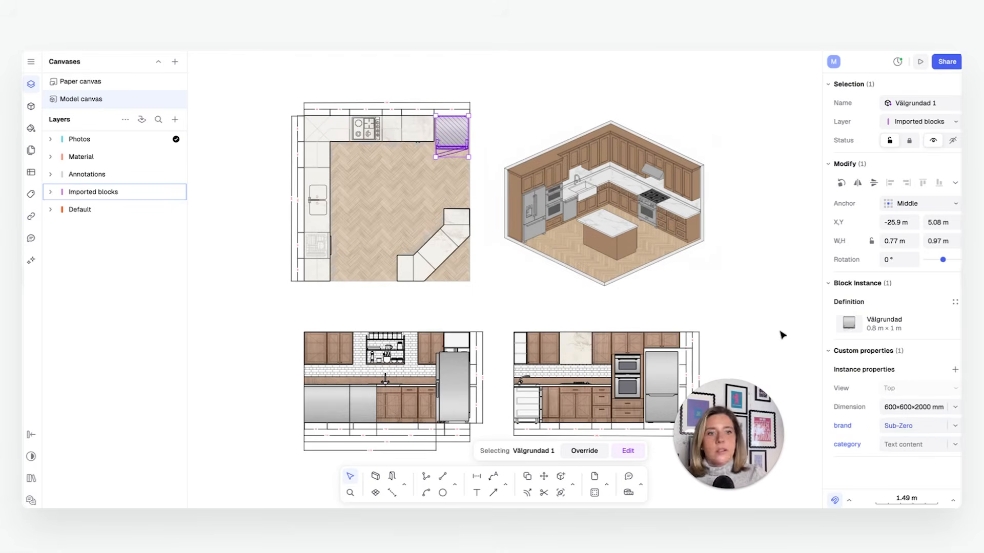
click(764, 309)
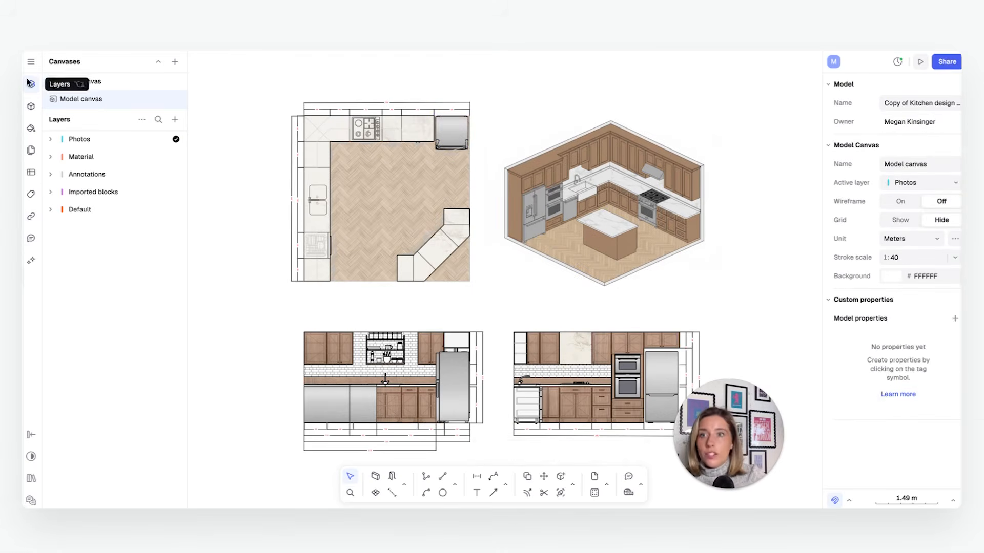
Return to the paper canvas and inspect the supplier, unit cost and model texts in the freezer row of the Equipment schedule.
click(82, 82)
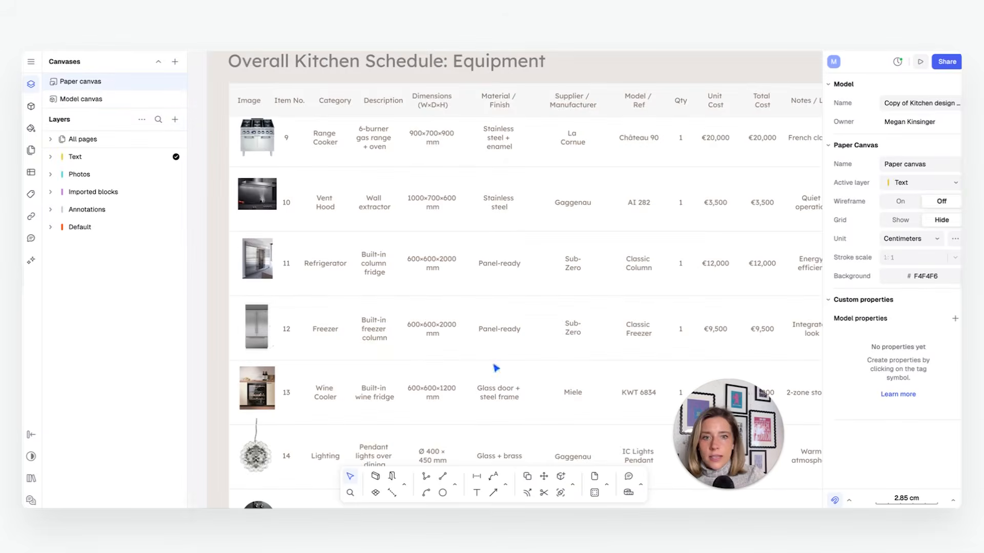
click(579, 332)
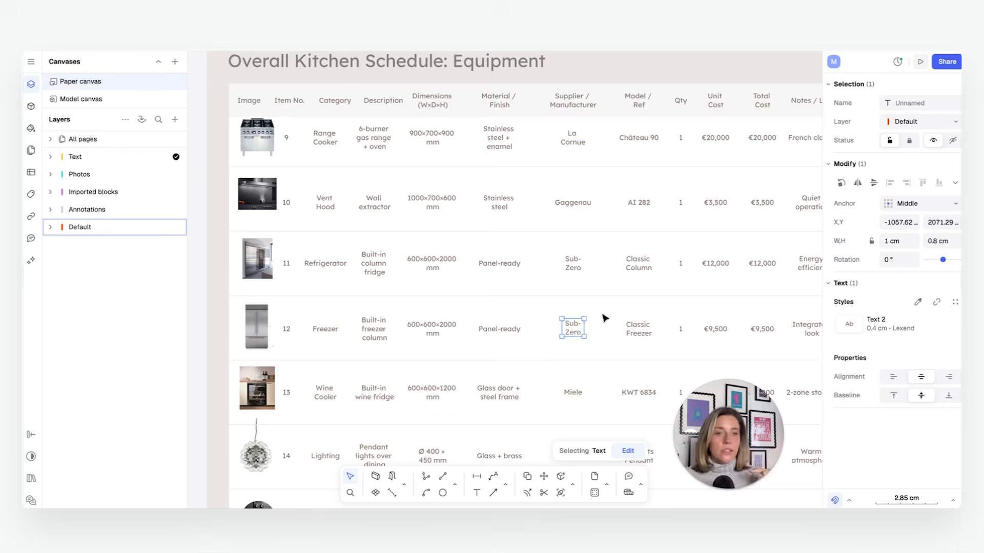
scroll(575, 310, down, 1)
middle_drag(575, 310, 503, 325)
scroll(504, 328, down, 1)
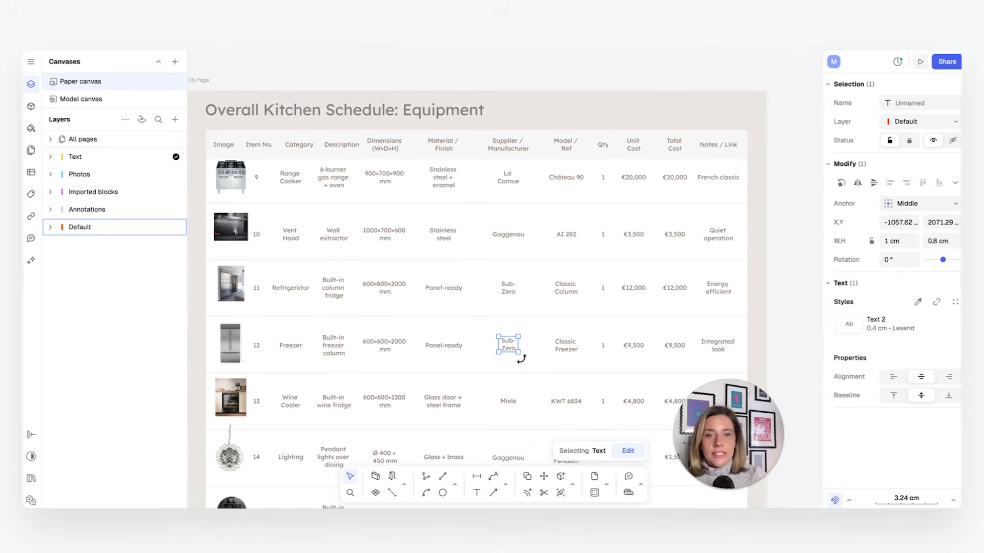
click(634, 346)
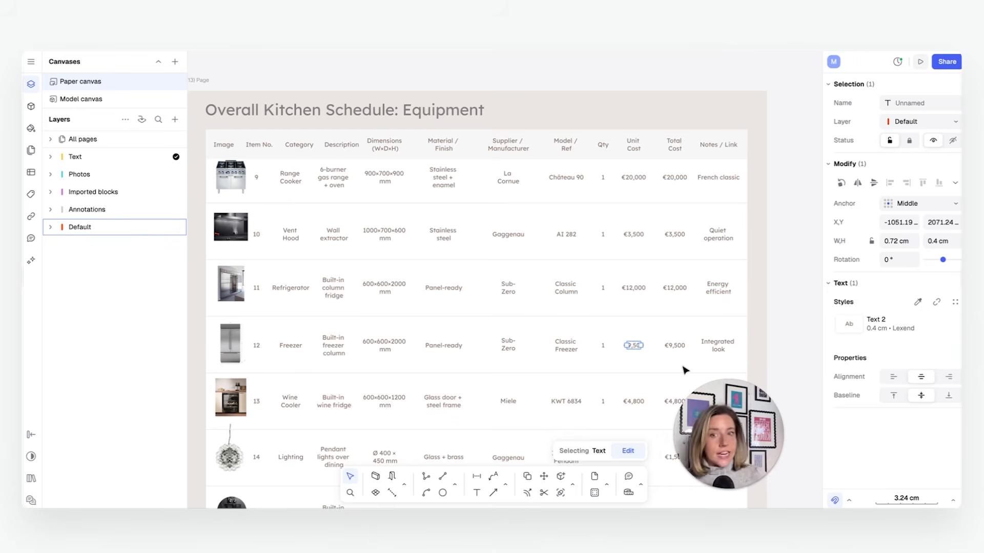
click(556, 346)
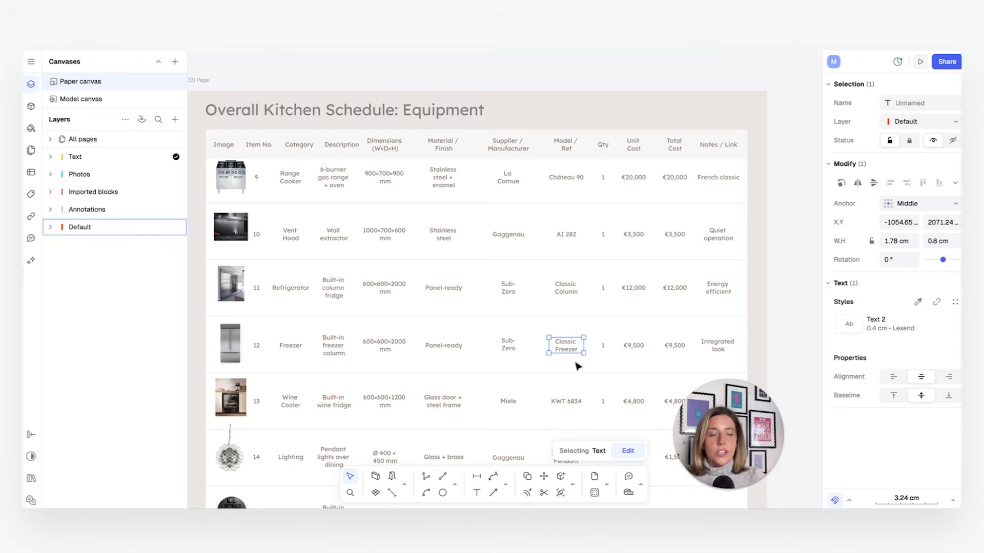
middle_drag(574, 362, 633, 362)
scroll(629, 360, down, 1)
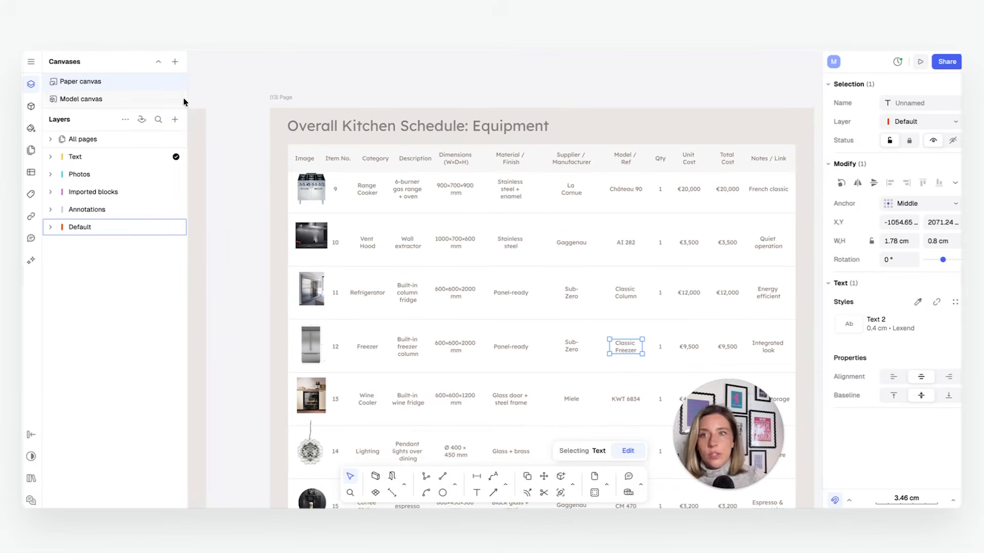
Create a new table, set its source to the Model canvas and review the listed blocks.
click(31, 176)
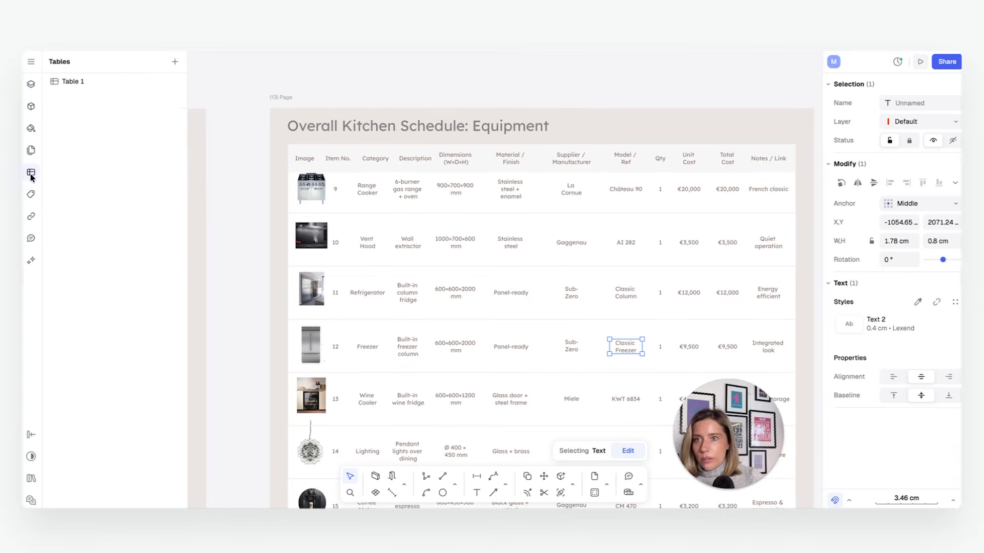
click(175, 62)
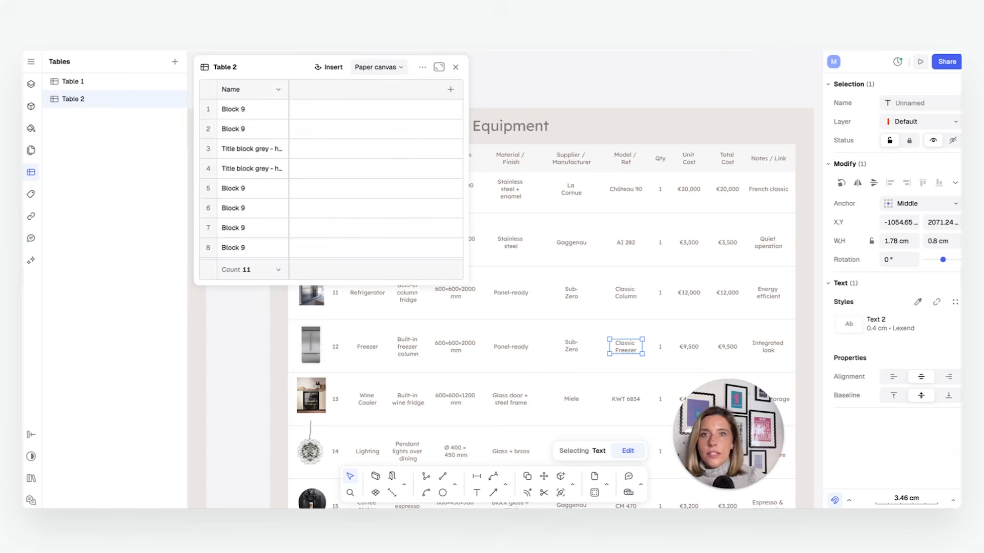
scroll(279, 187, down, 3)
scroll(264, 175, up, 3)
click(401, 68)
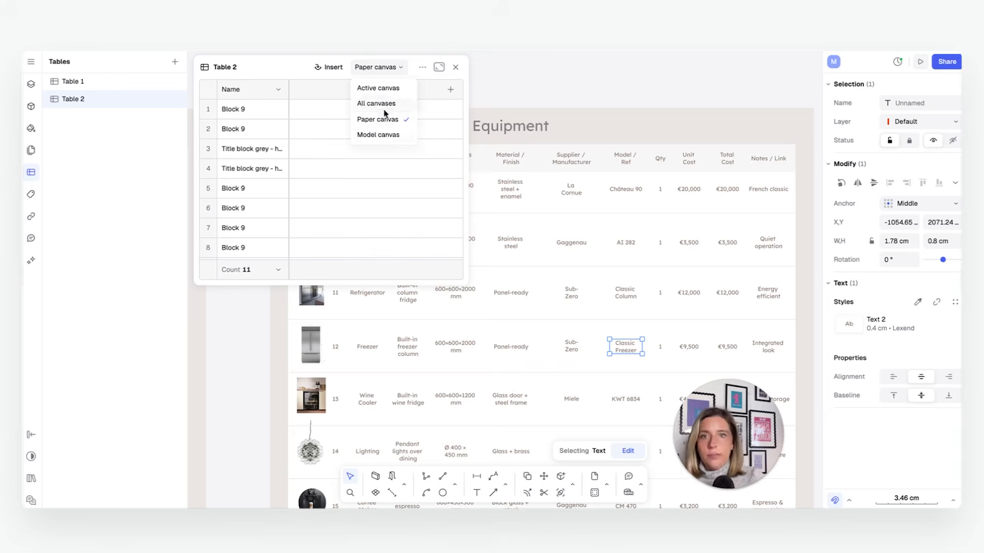
click(378, 135)
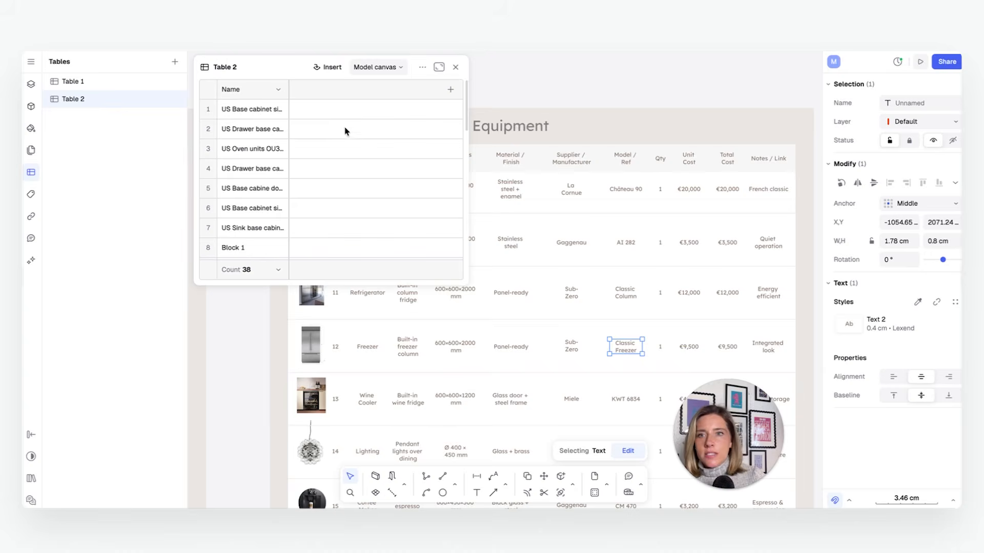
scroll(271, 169, down, 1)
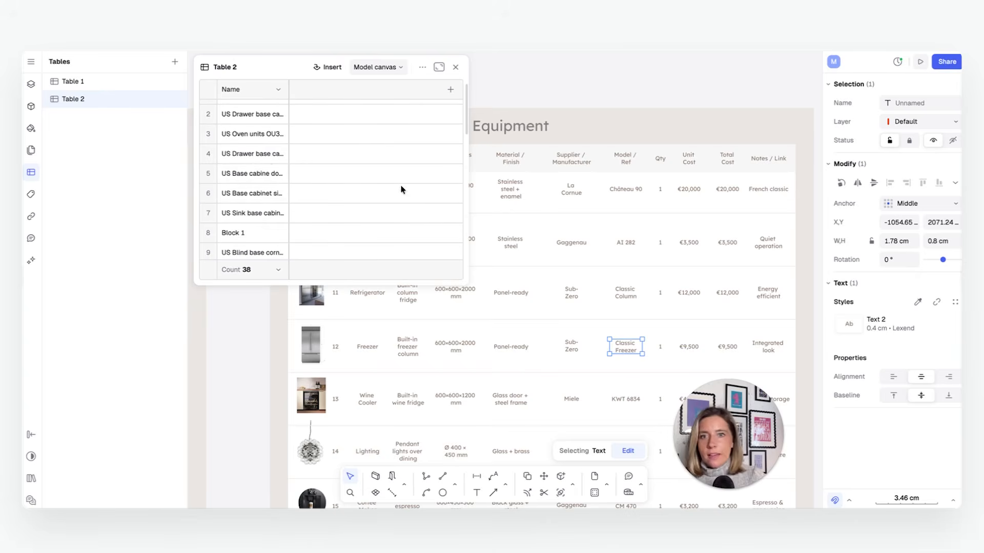
scroll(258, 156, down, 7)
scroll(282, 196, up, 8)
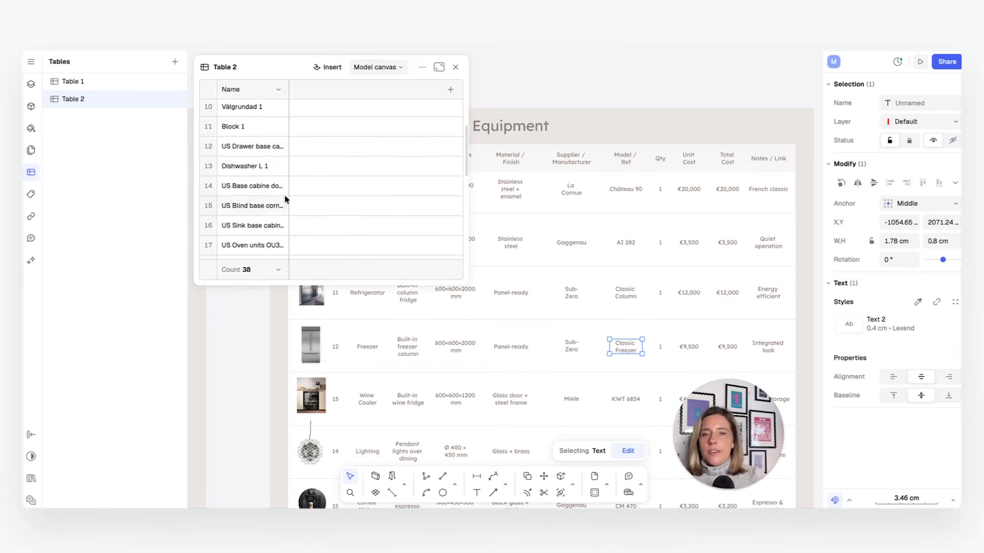
Add brand and category columns to Table 2 and review the rows in the expanded view.
click(451, 92)
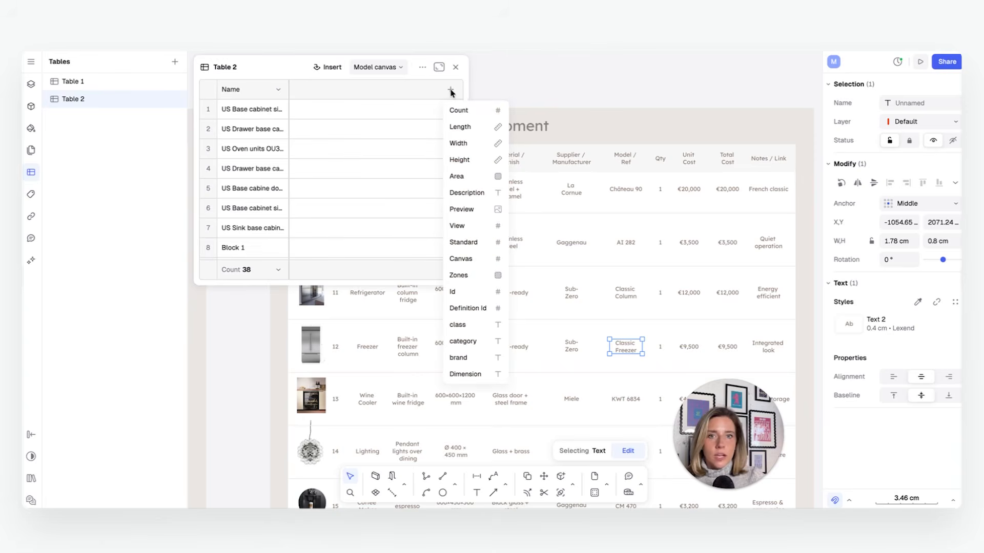
click(470, 357)
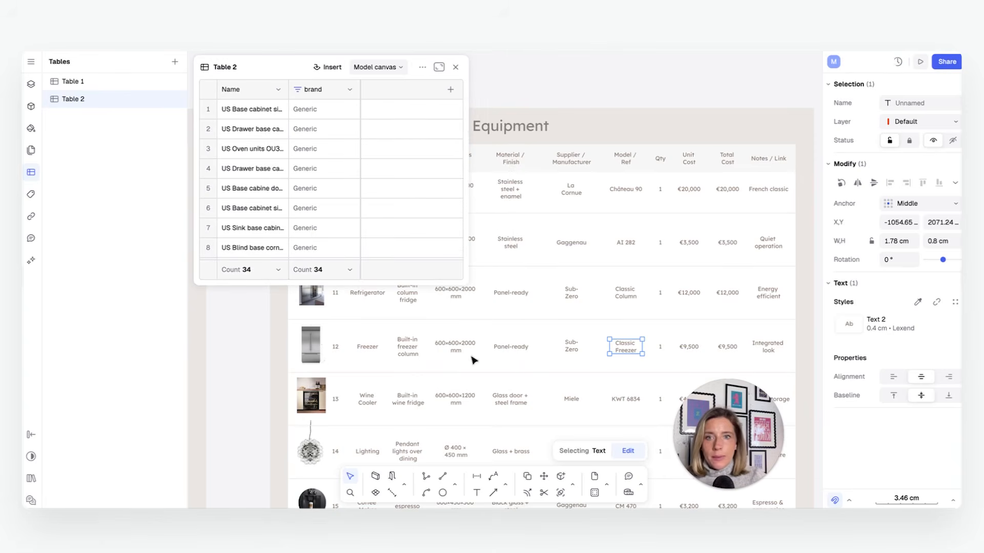
scroll(364, 166, down, 5)
scroll(334, 204, up, 5)
click(451, 90)
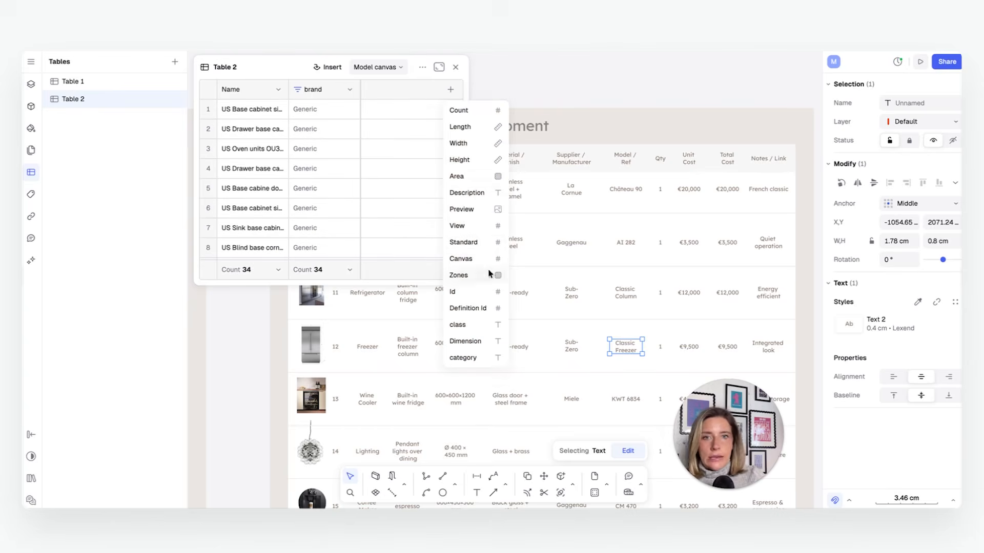
click(463, 358)
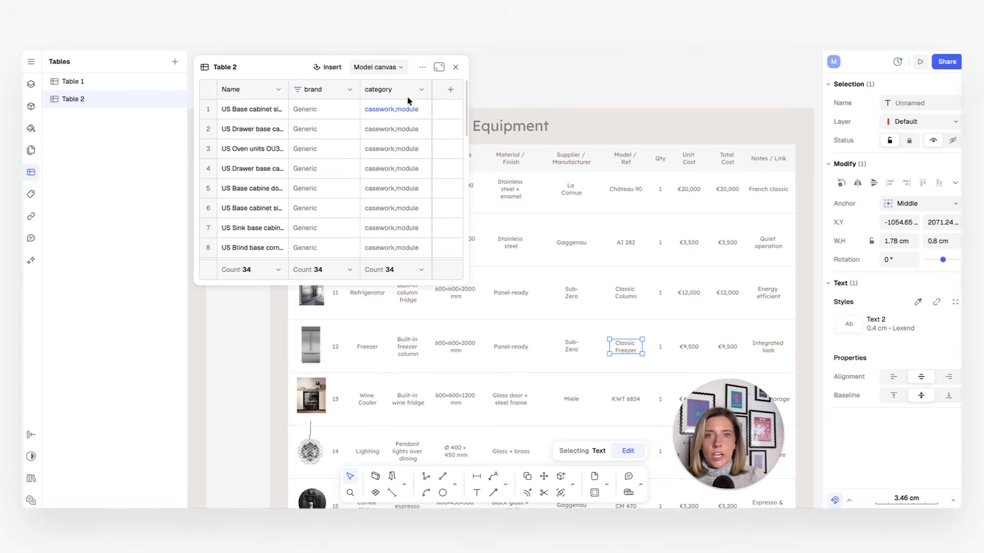
click(439, 67)
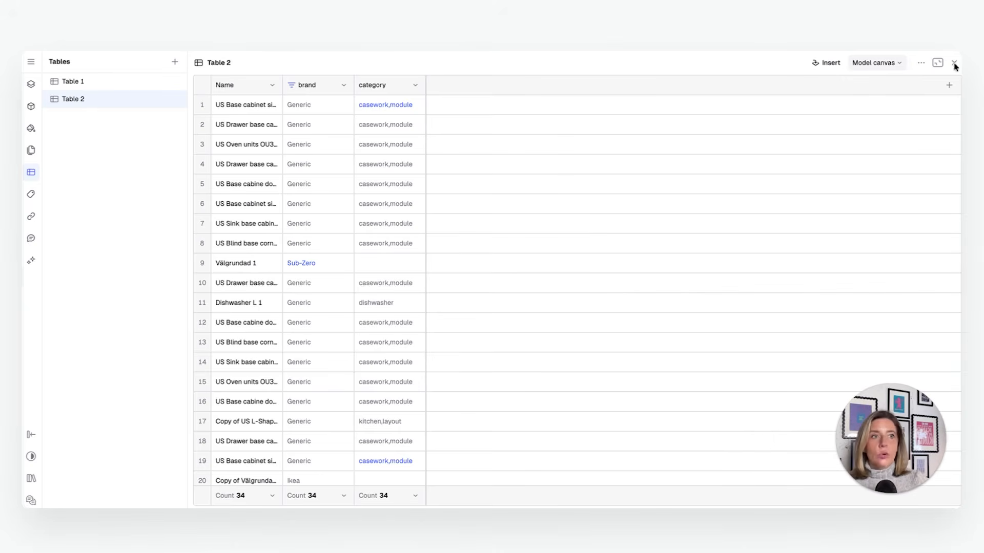
click(938, 63)
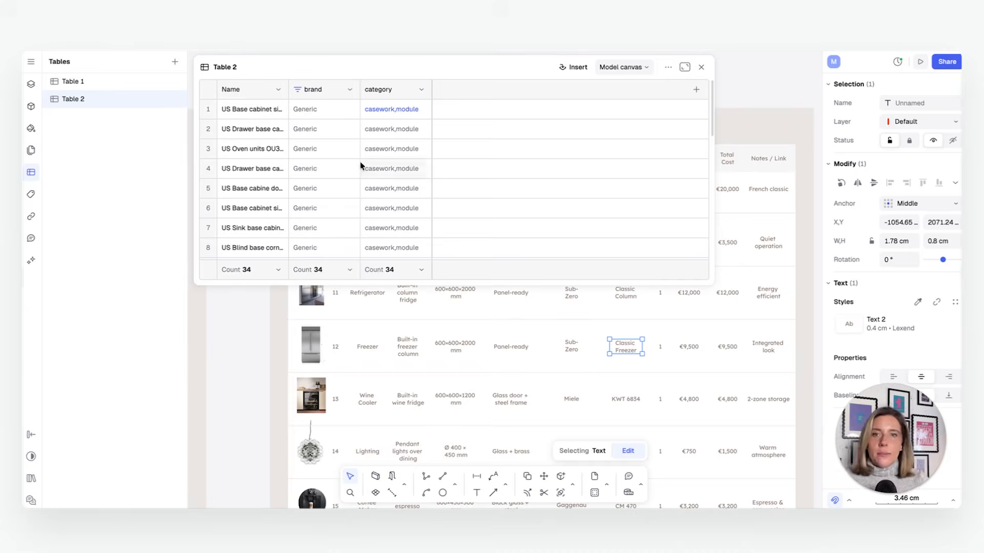
Insert Table 2 onto the paper canvas over the Equipment schedule page and close the table editor.
click(575, 68)
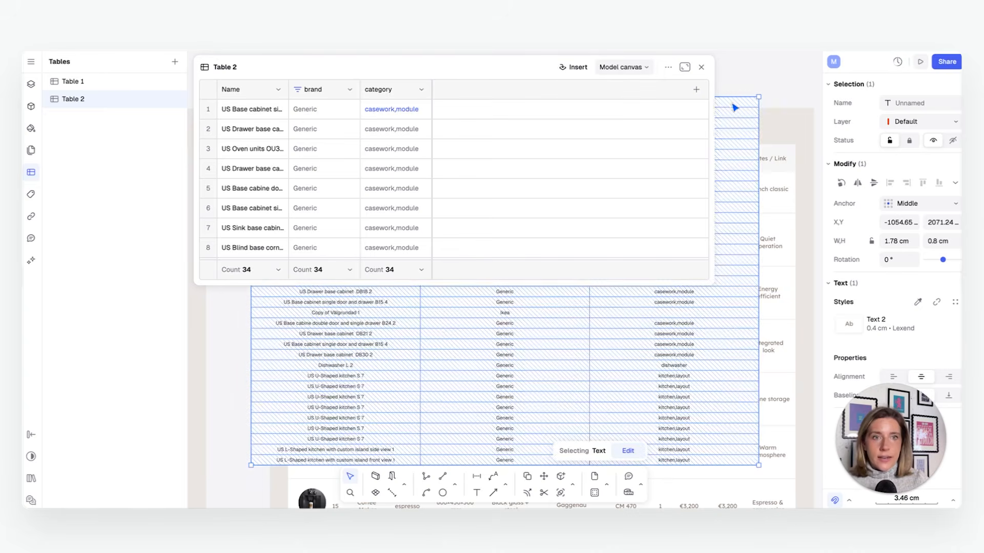
click(703, 68)
scroll(710, 237, down, 2)
click(688, 215)
middle_drag(631, 302, 617, 231)
scroll(616, 237, down, 2)
Edit the inserted table and select all cells of its brand column.
click(501, 211)
drag(502, 210, 526, 350)
middle_drag(528, 339, 533, 231)
scroll(506, 158, up, 2)
middle_drag(512, 160, 509, 167)
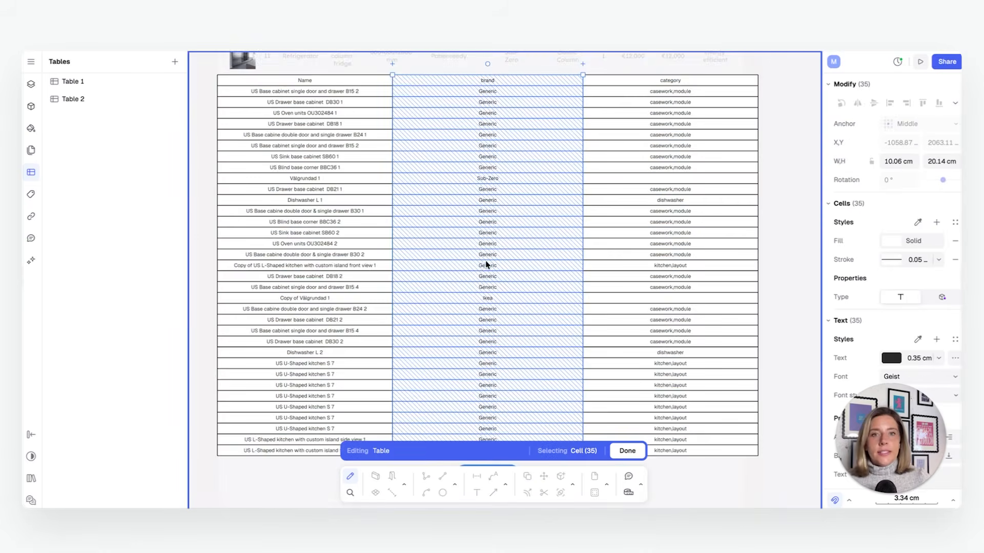
scroll(489, 261, down, 5)
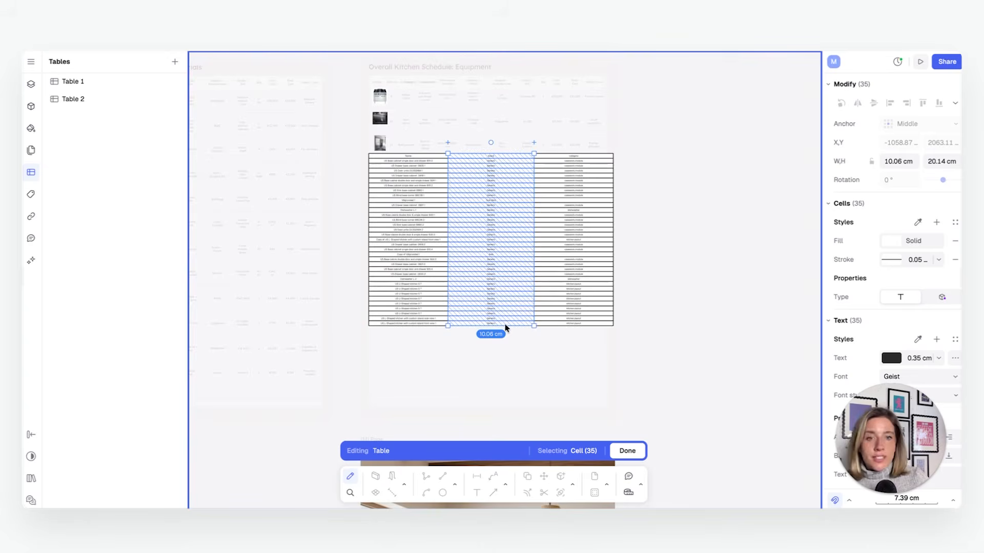
drag(514, 325, 529, 390)
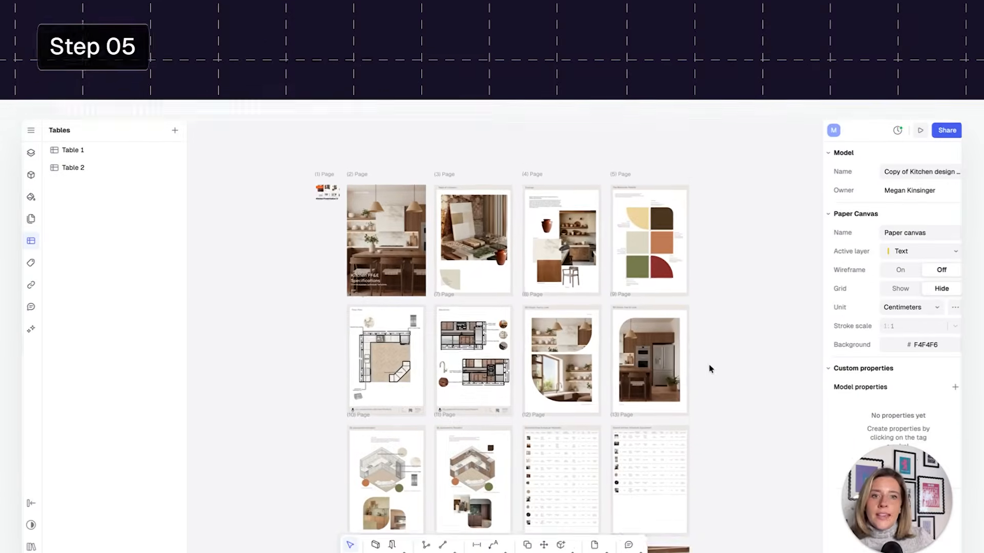
scroll(598, 388, up, 2)
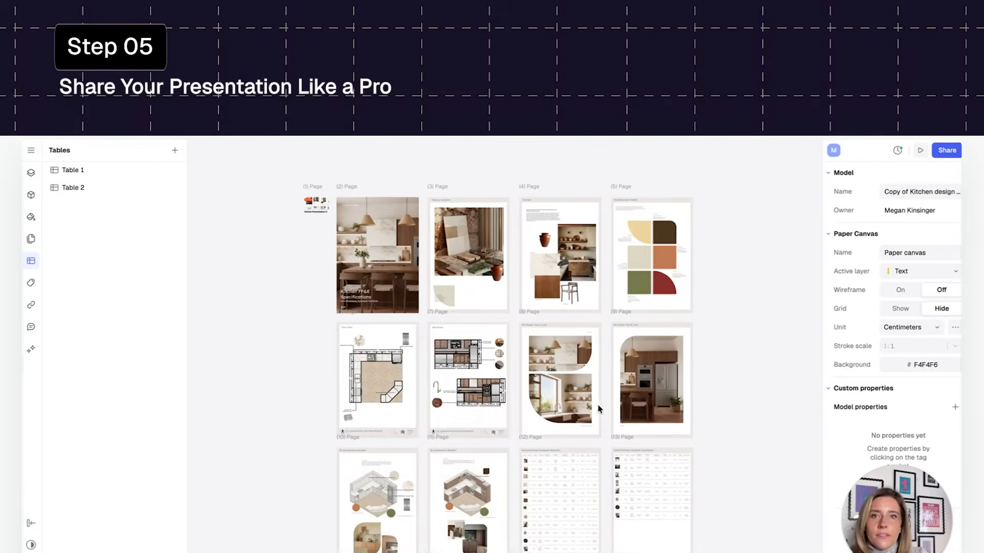
scroll(587, 389, down, 2)
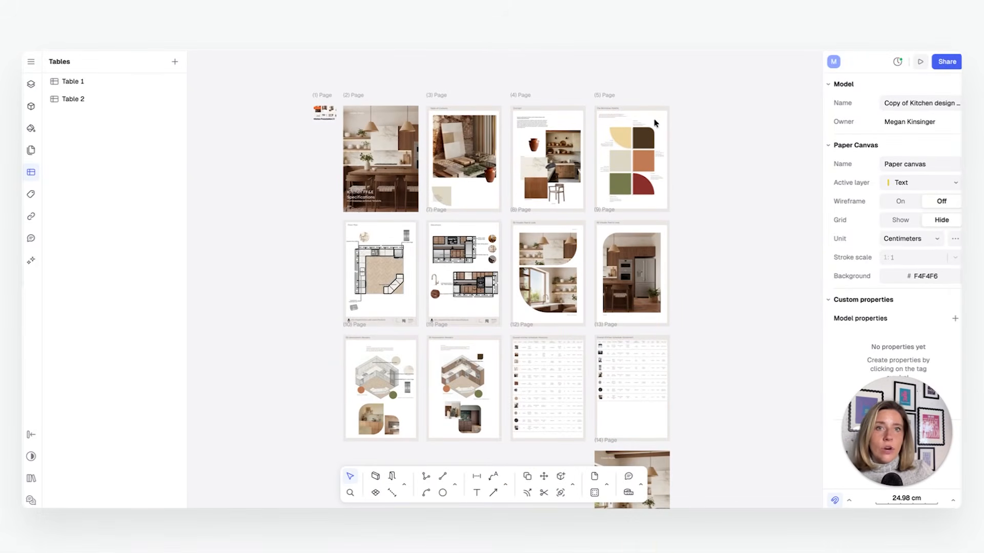
middle_drag(695, 239, 701, 222)
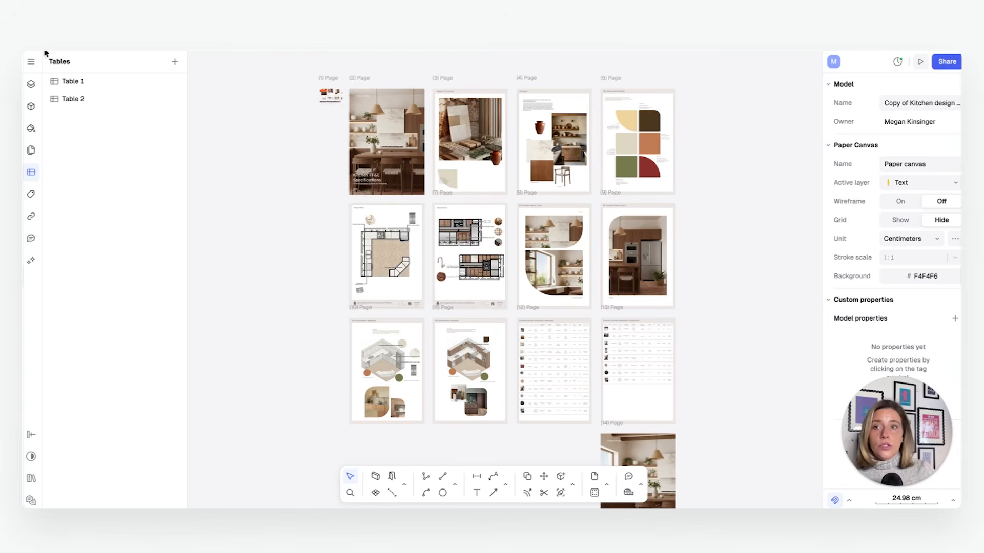
scroll(220, 164, up, 1)
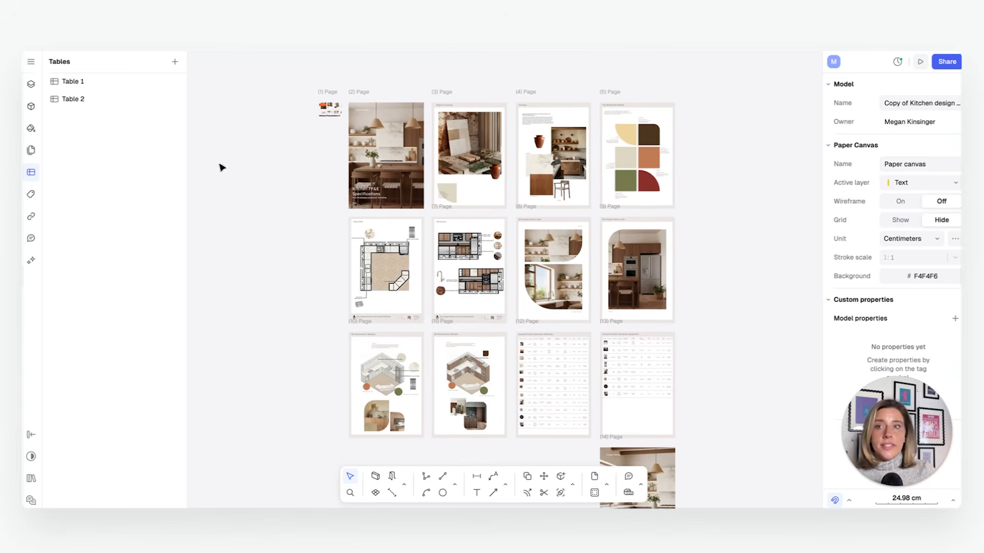
Review the page export settings for the presentation, such as format, page range and image quality, and close them without exporting.
click(34, 62)
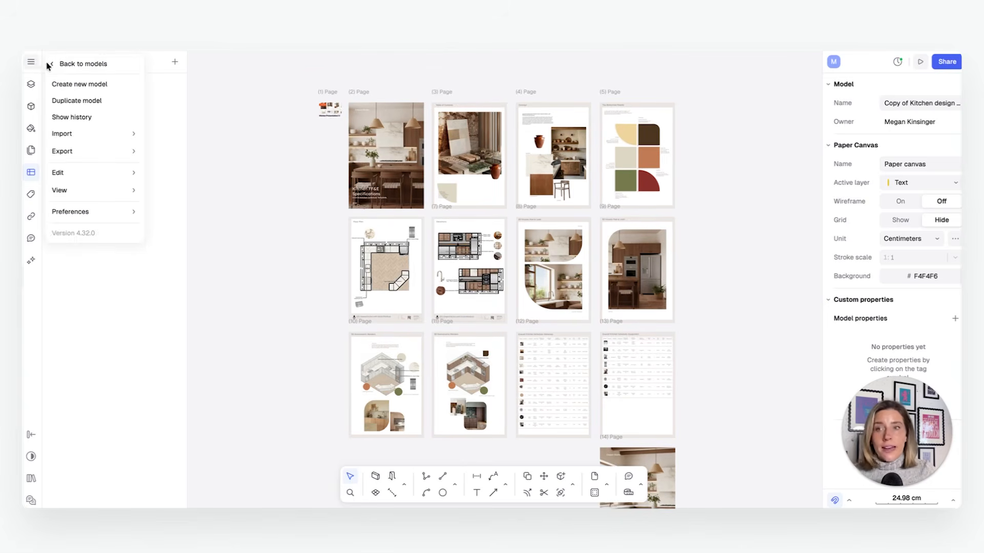
click(31, 63)
click(31, 64)
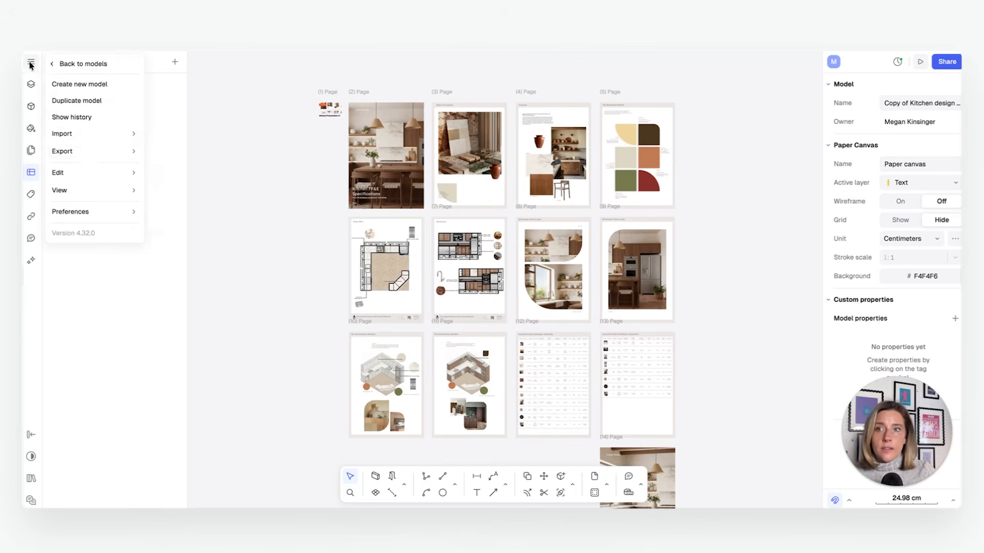
mouse_move(82, 152)
mouse_move(179, 169)
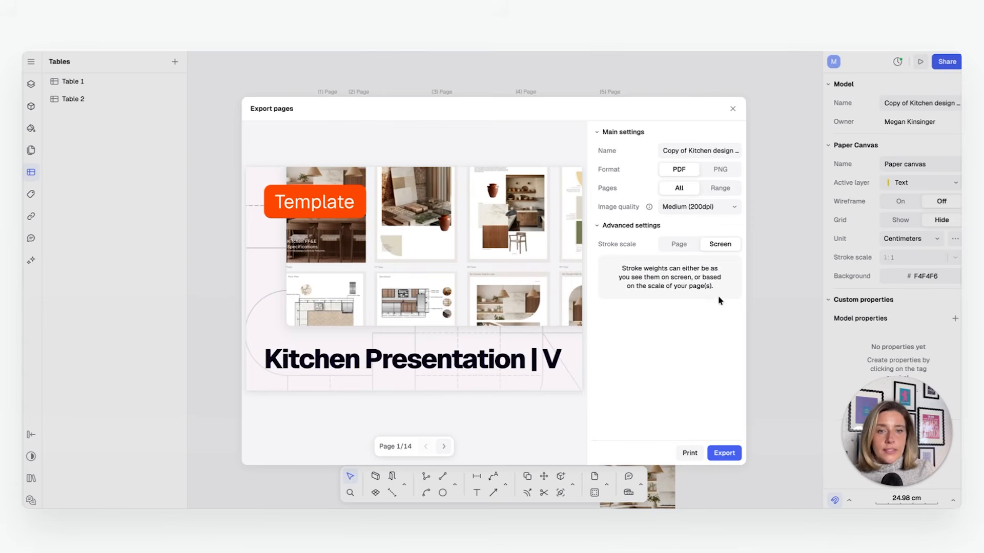
click(732, 109)
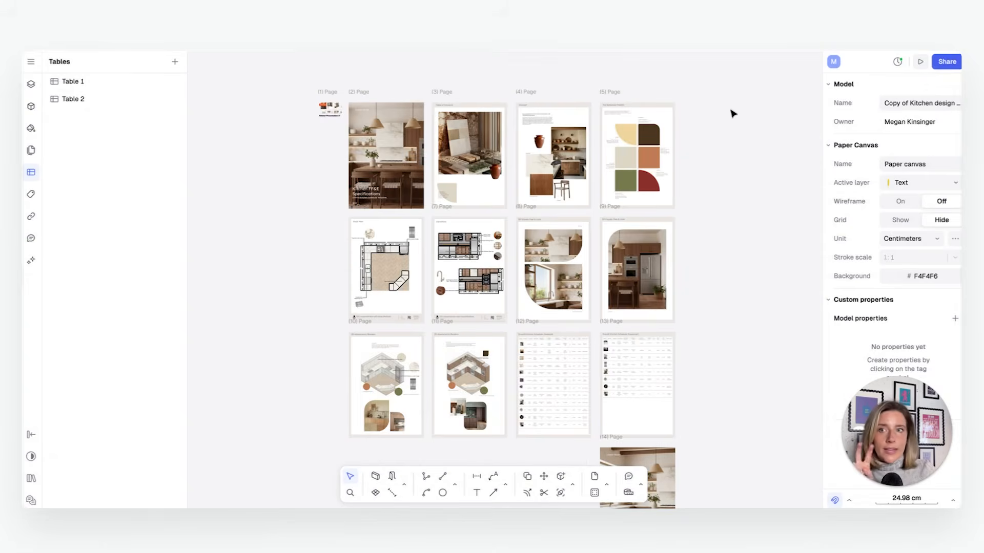
Switch to the Model canvas and export the model as a DWG file.
click(31, 84)
click(85, 100)
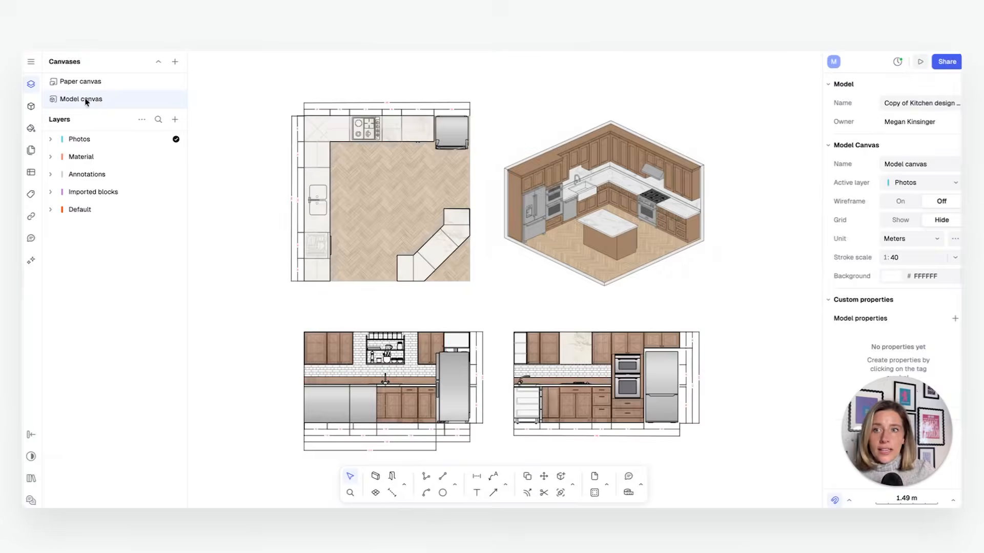
click(31, 62)
mouse_move(69, 149)
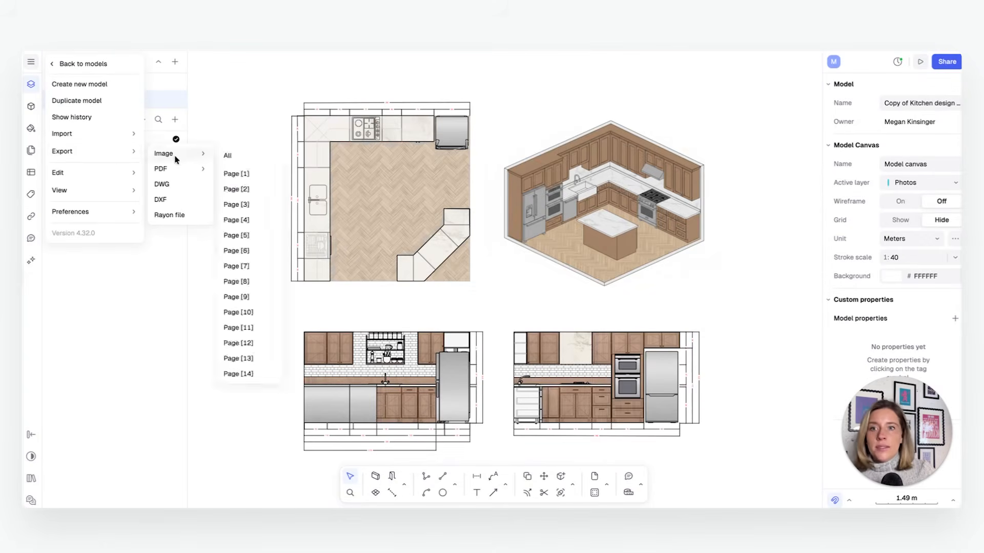
click(174, 188)
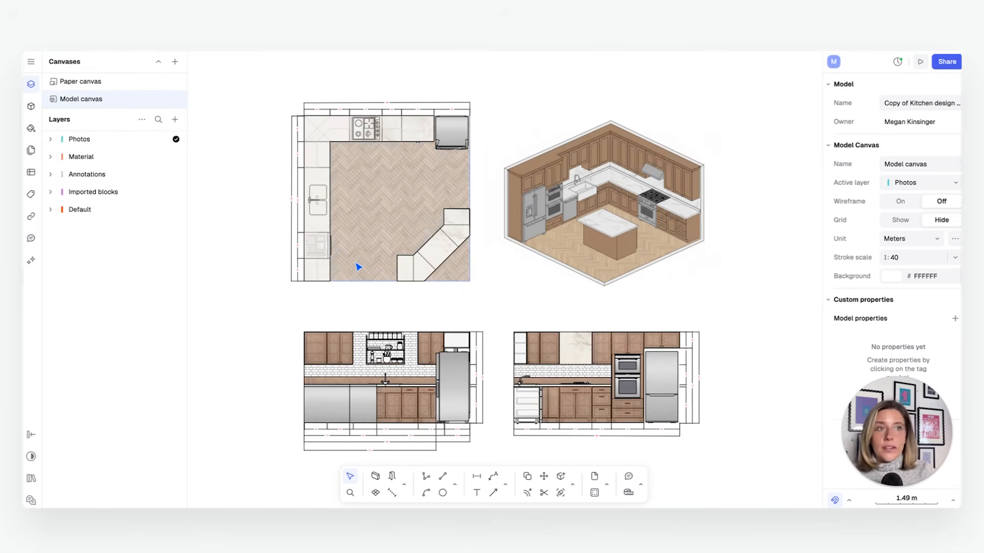
Return to the Paper canvas, bring up the sharing settings and check the roles available for invited people, keeping Editor.
click(78, 82)
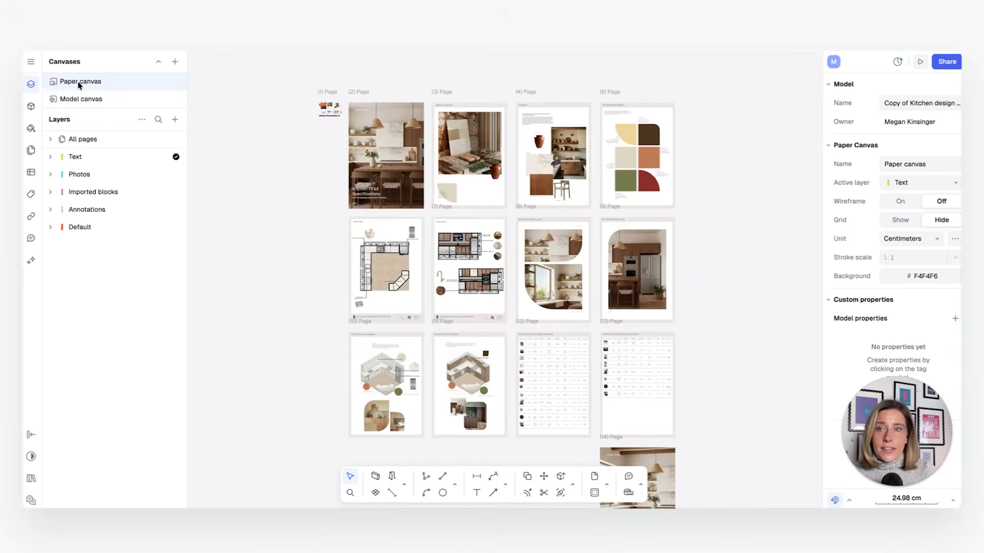
click(947, 62)
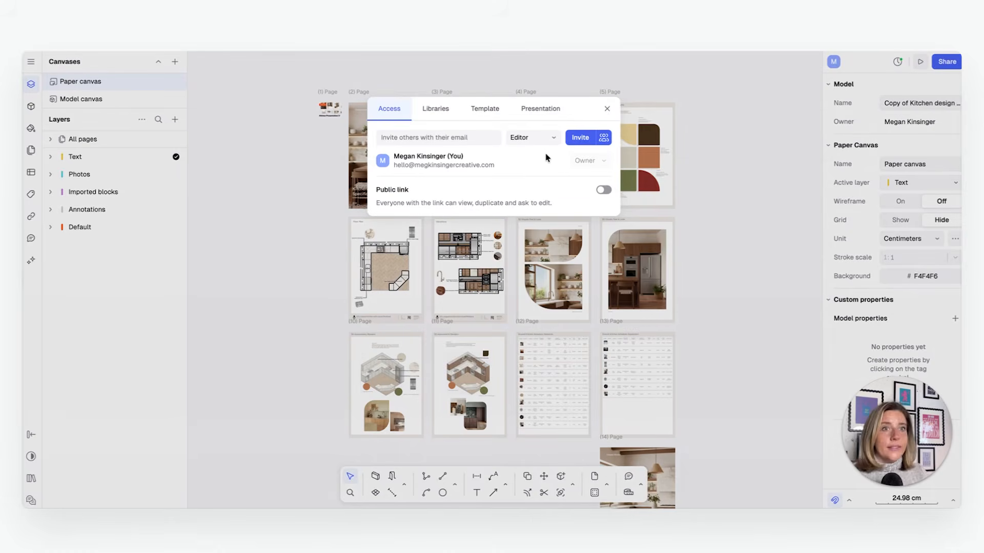
click(551, 138)
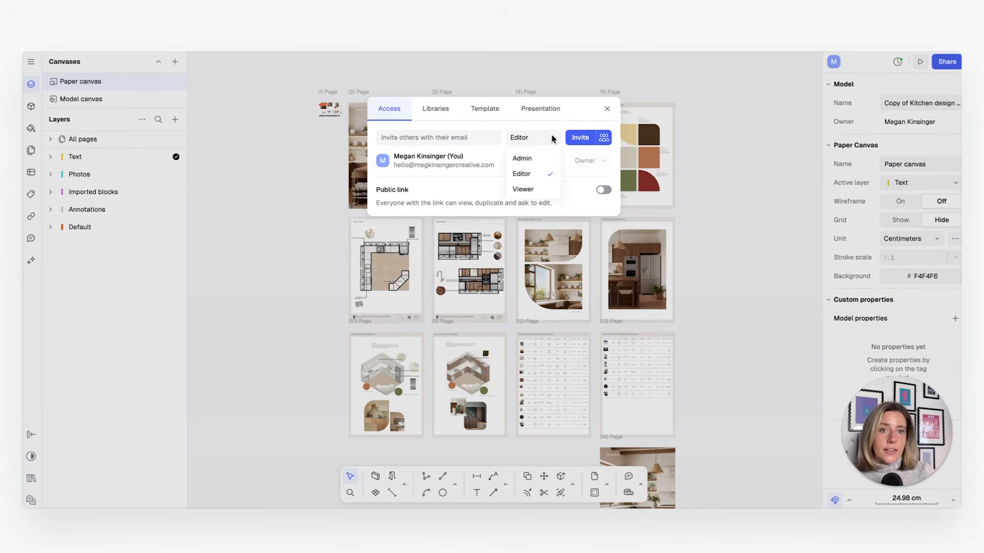
click(544, 139)
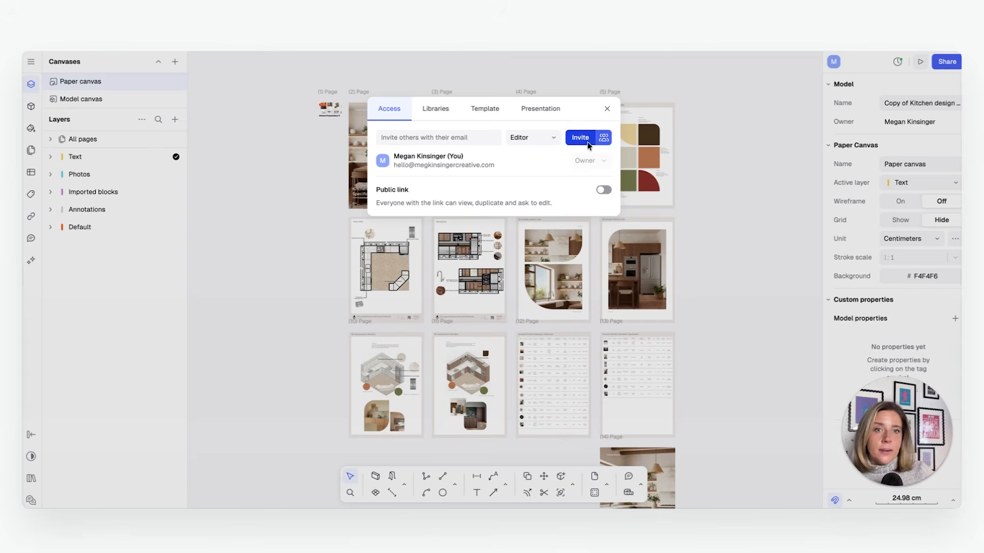
Enable the model's public link and view the template publishing options.
click(604, 191)
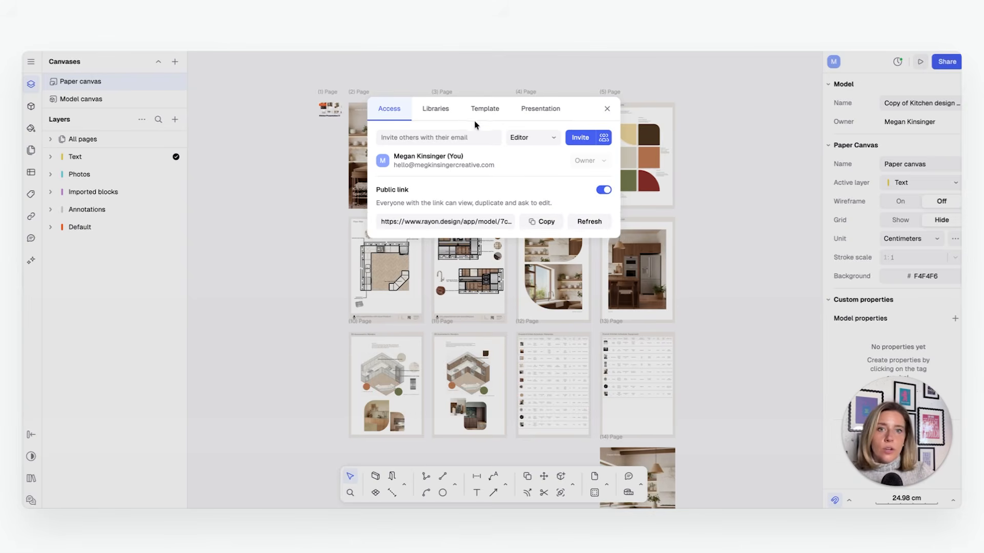
click(492, 109)
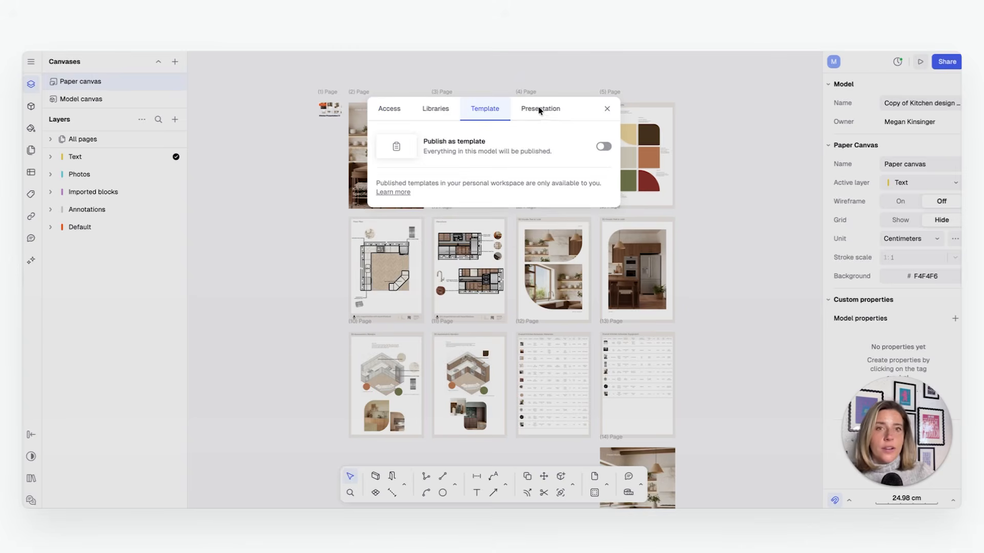